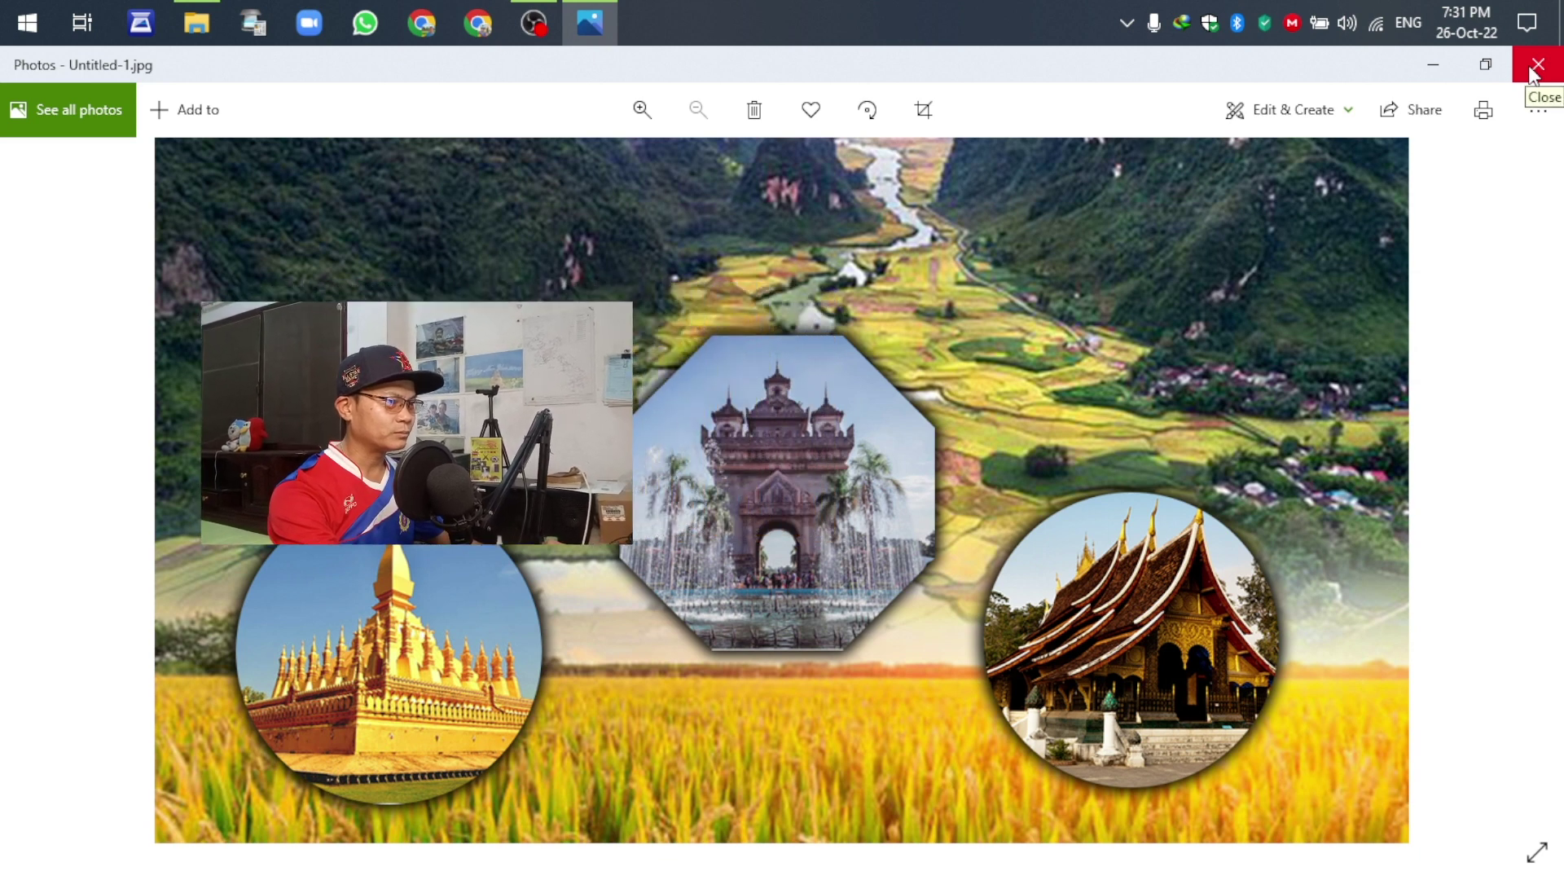
Launch Photoshop and create a white 1280 × 720 pixel RGB document named Test at 72 pixels/inch
click(1534, 69)
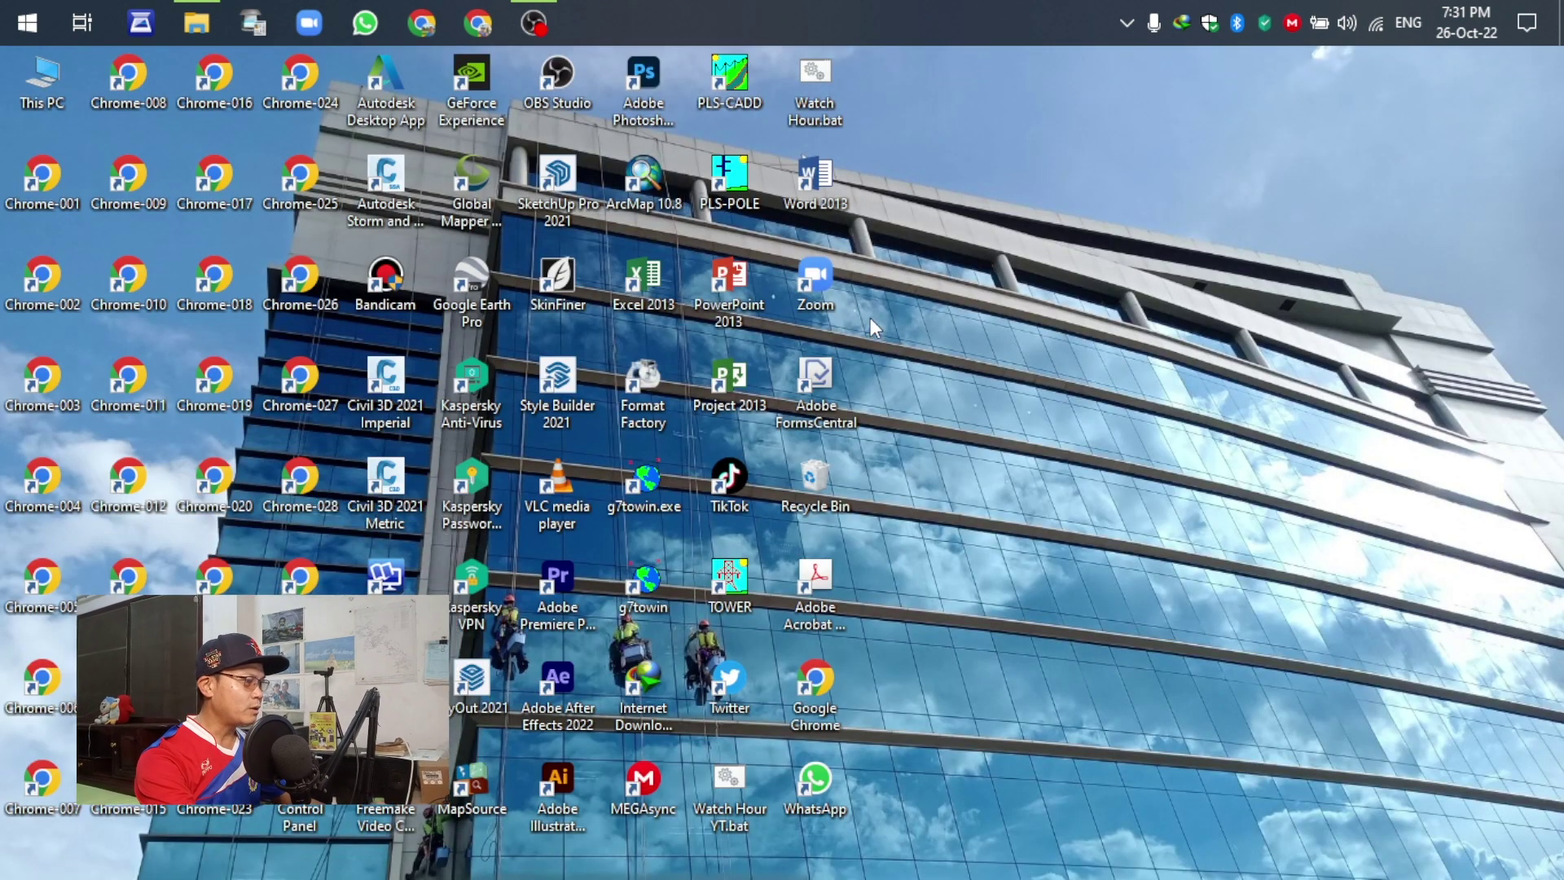
double_click(640, 80)
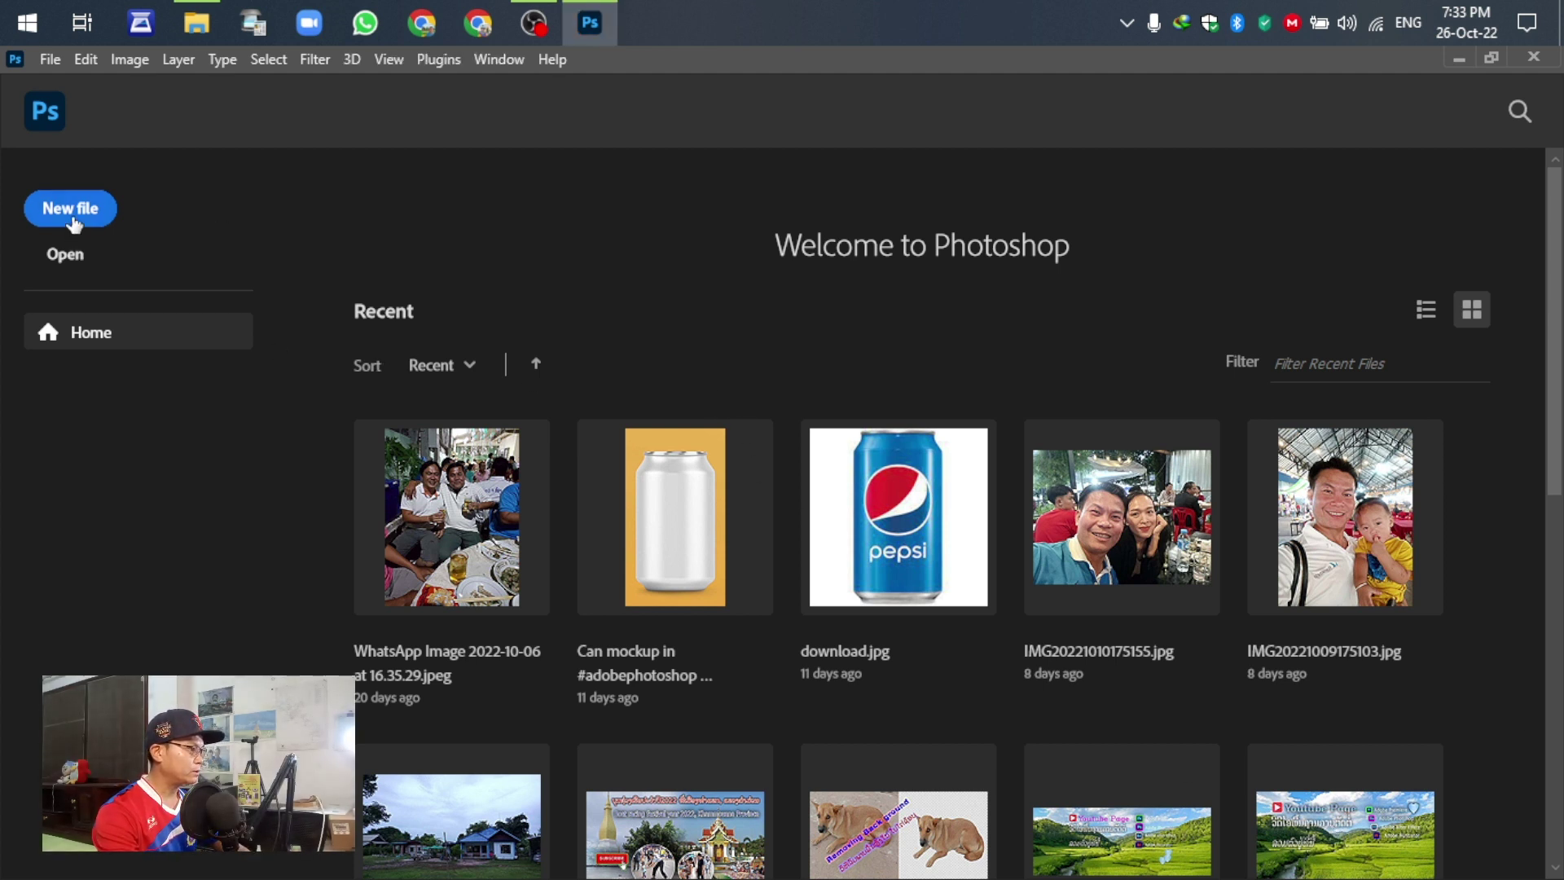
key(ctrl+n)
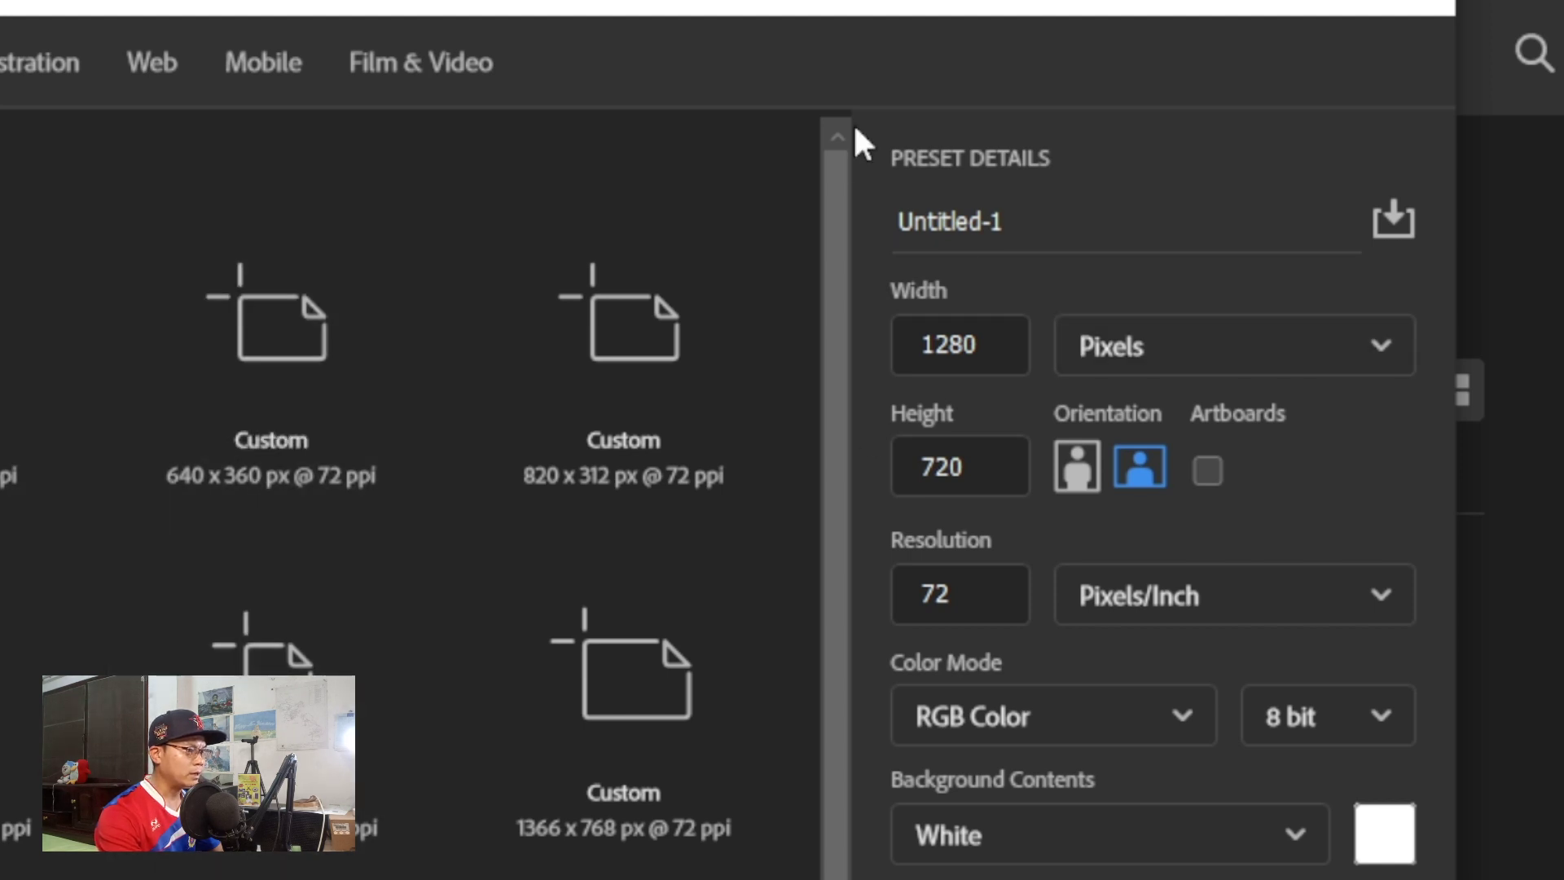
click(949, 223)
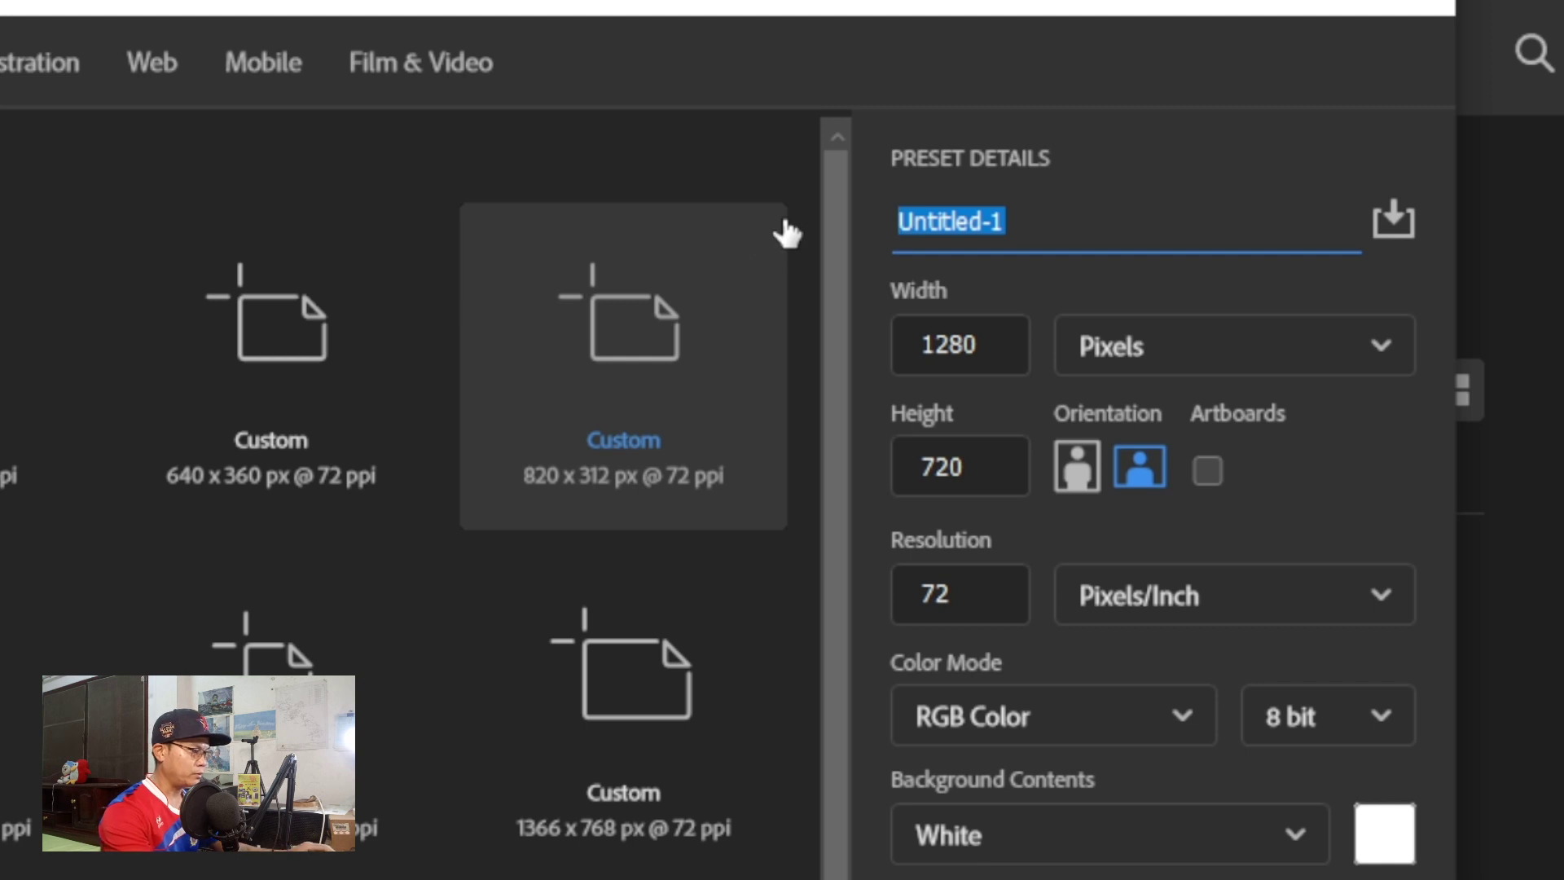
text(Test)
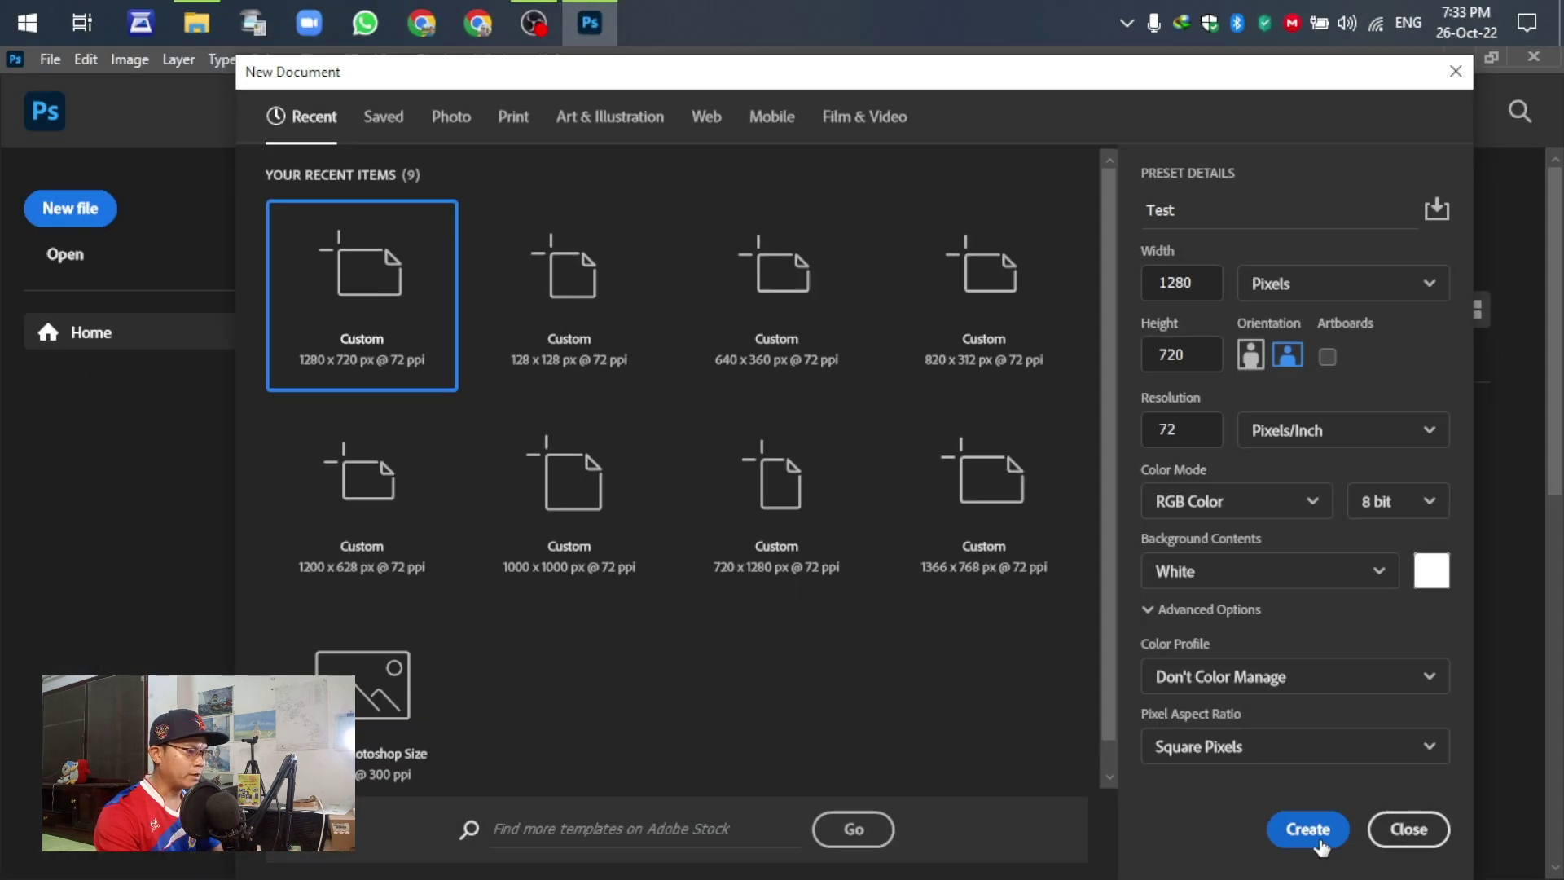
click(1407, 831)
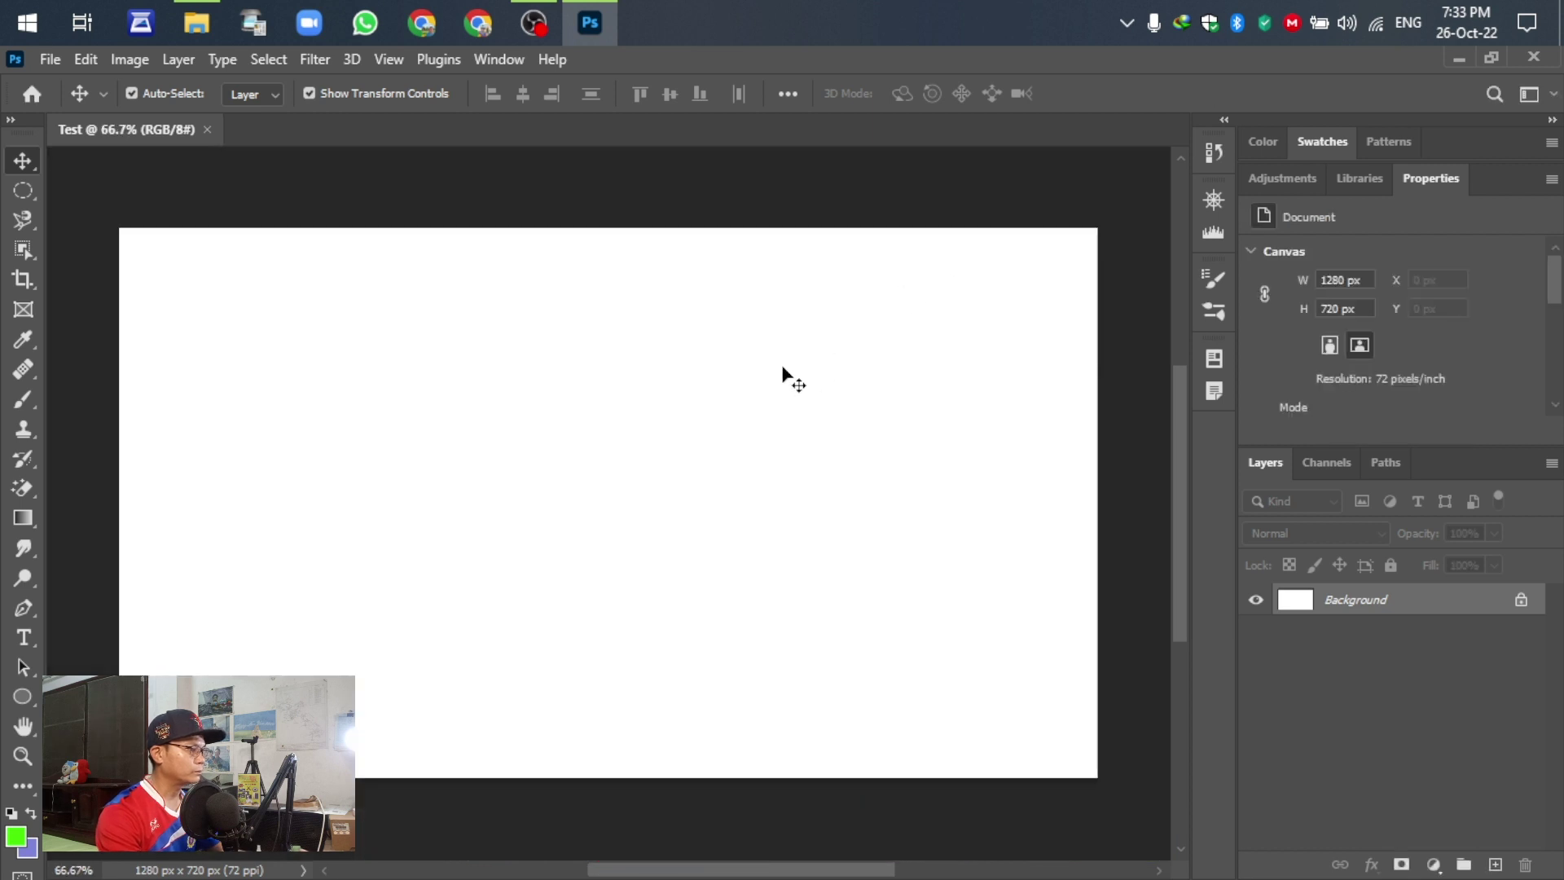
scroll(638, 414, down, 1)
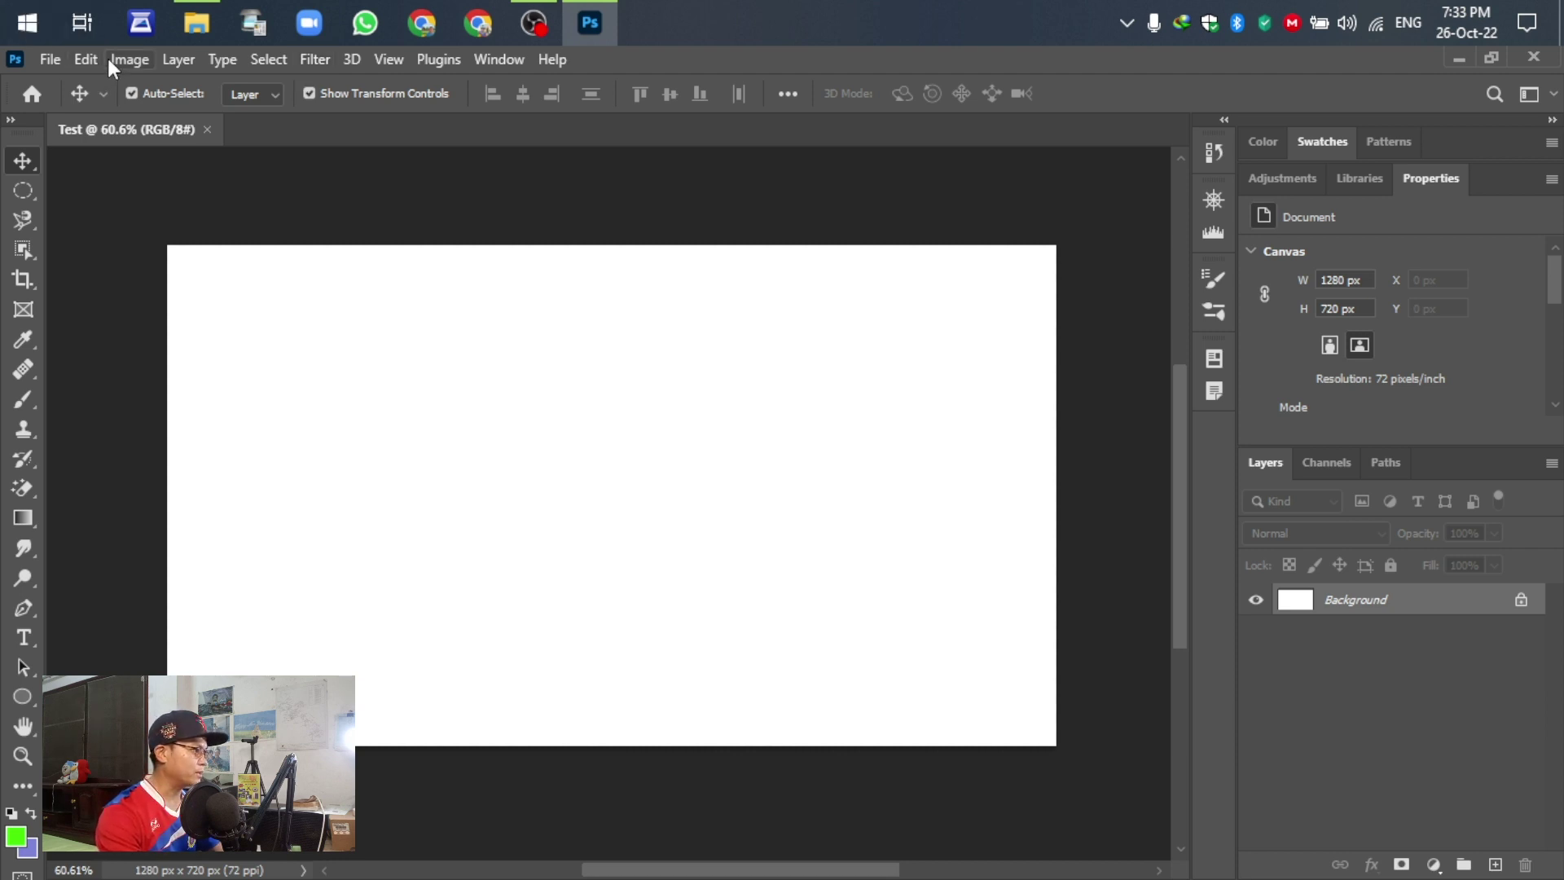
Switch to File Explorer and view the reference collage Untitled-1.jpg in the OBS Studio Data folder
click(199, 17)
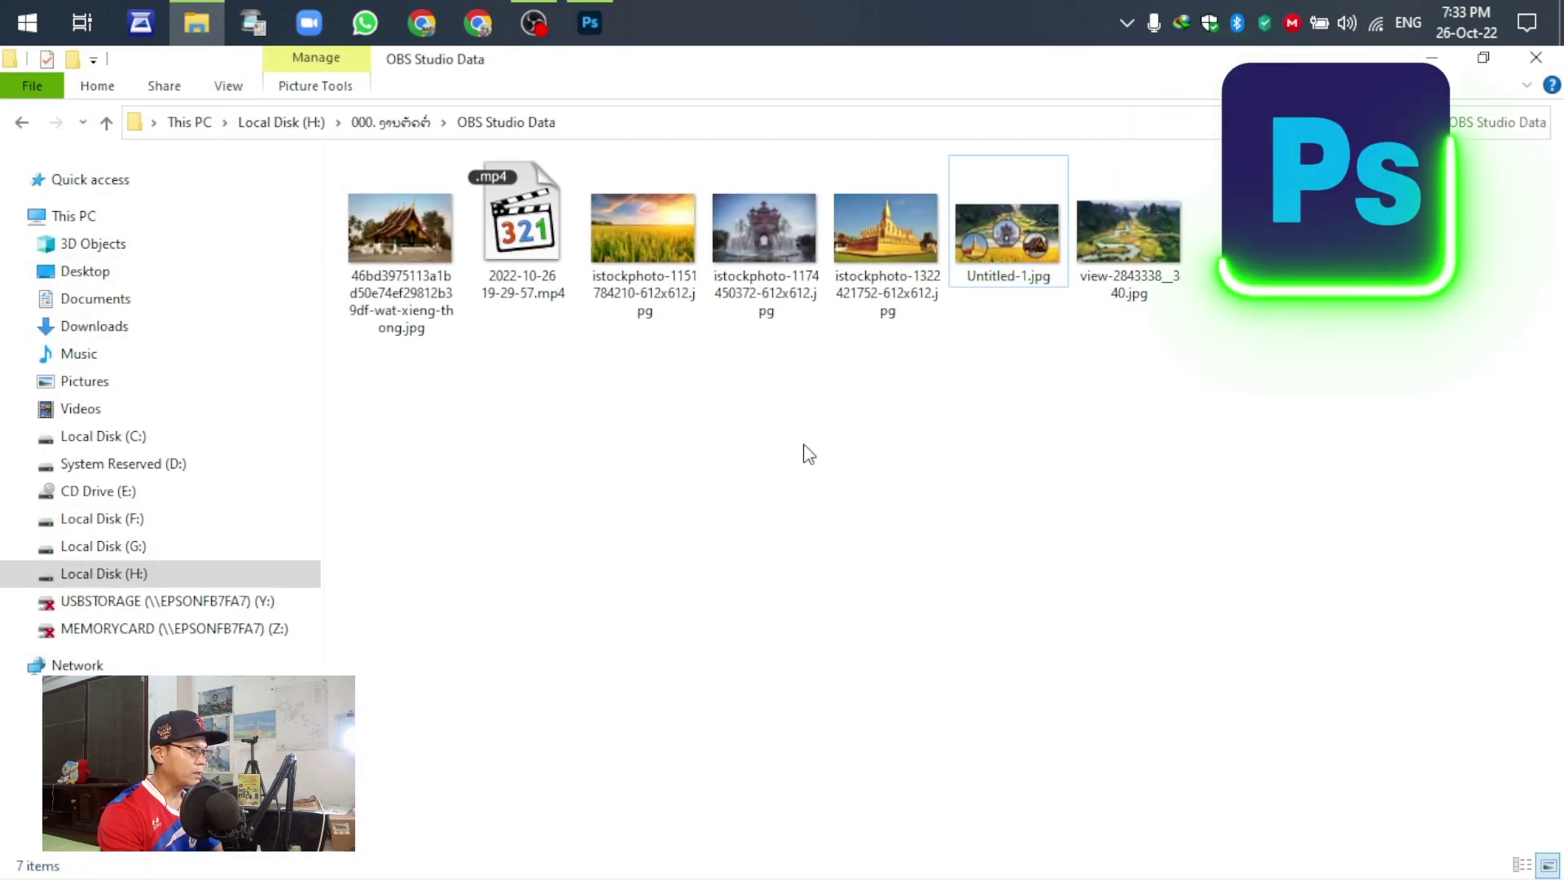
double_click(1003, 234)
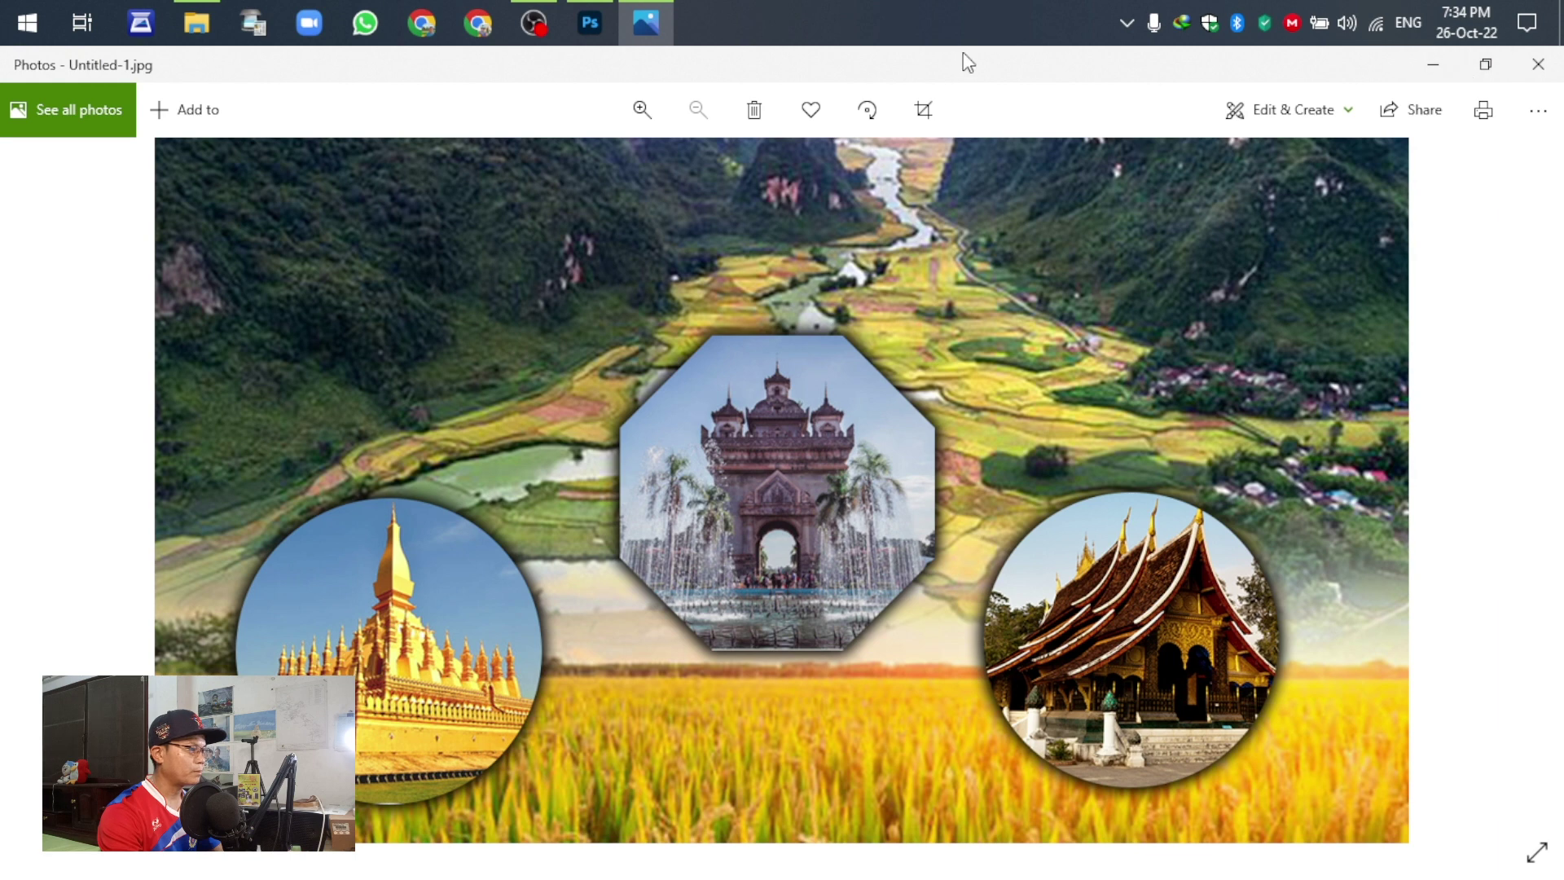
click(1433, 64)
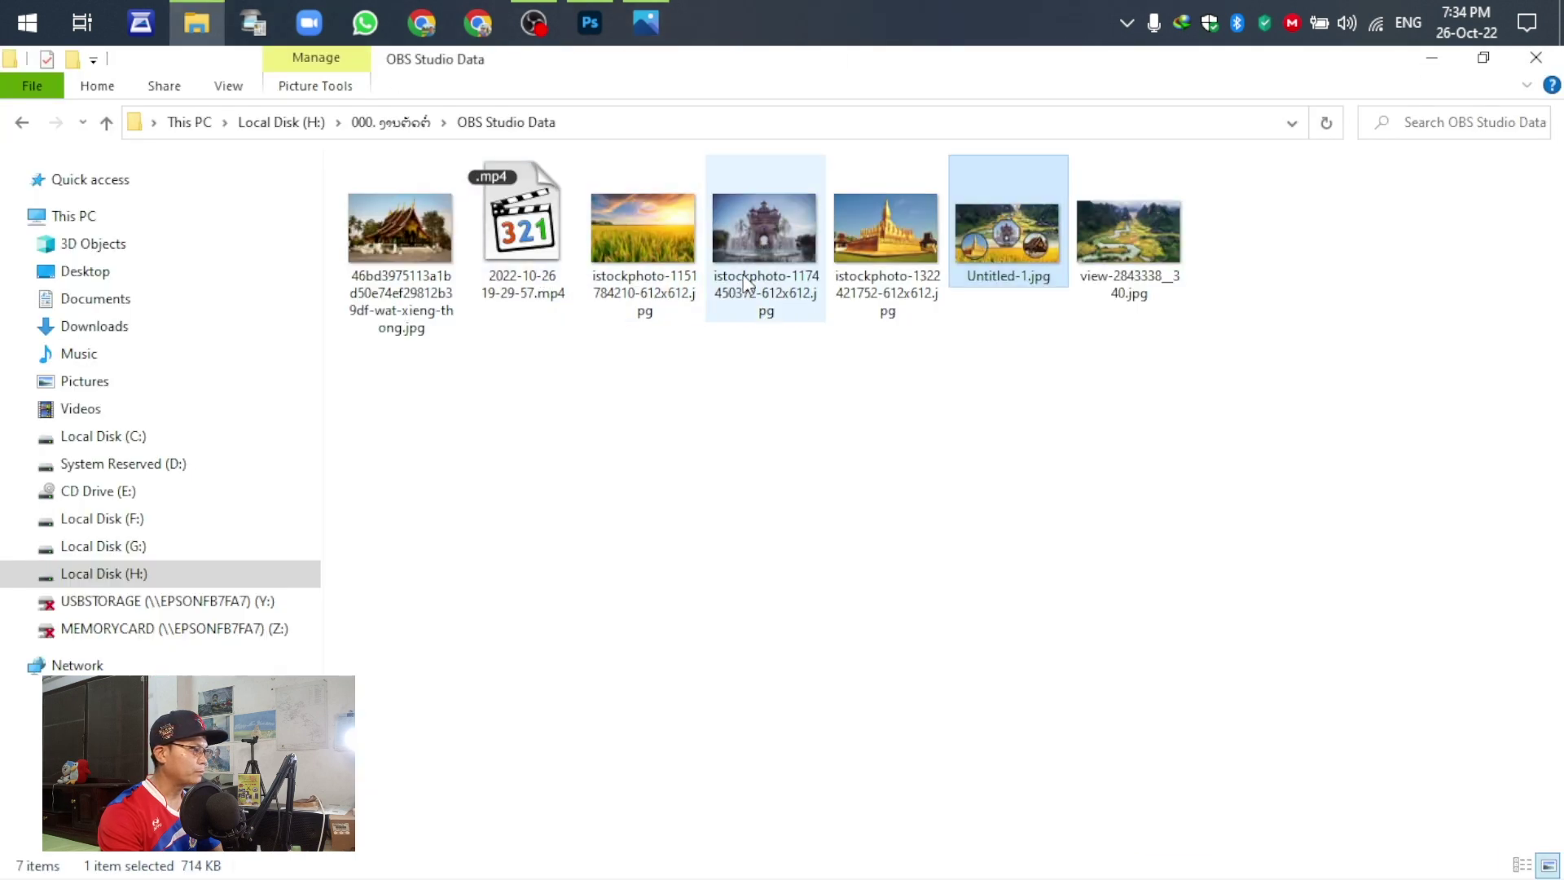
Place view-2843338__340.jpg from File Explorer into the Test document in Photoshop, scaled to about 238% and centred horizontally across the canvas
drag(1131, 268, 572, 463)
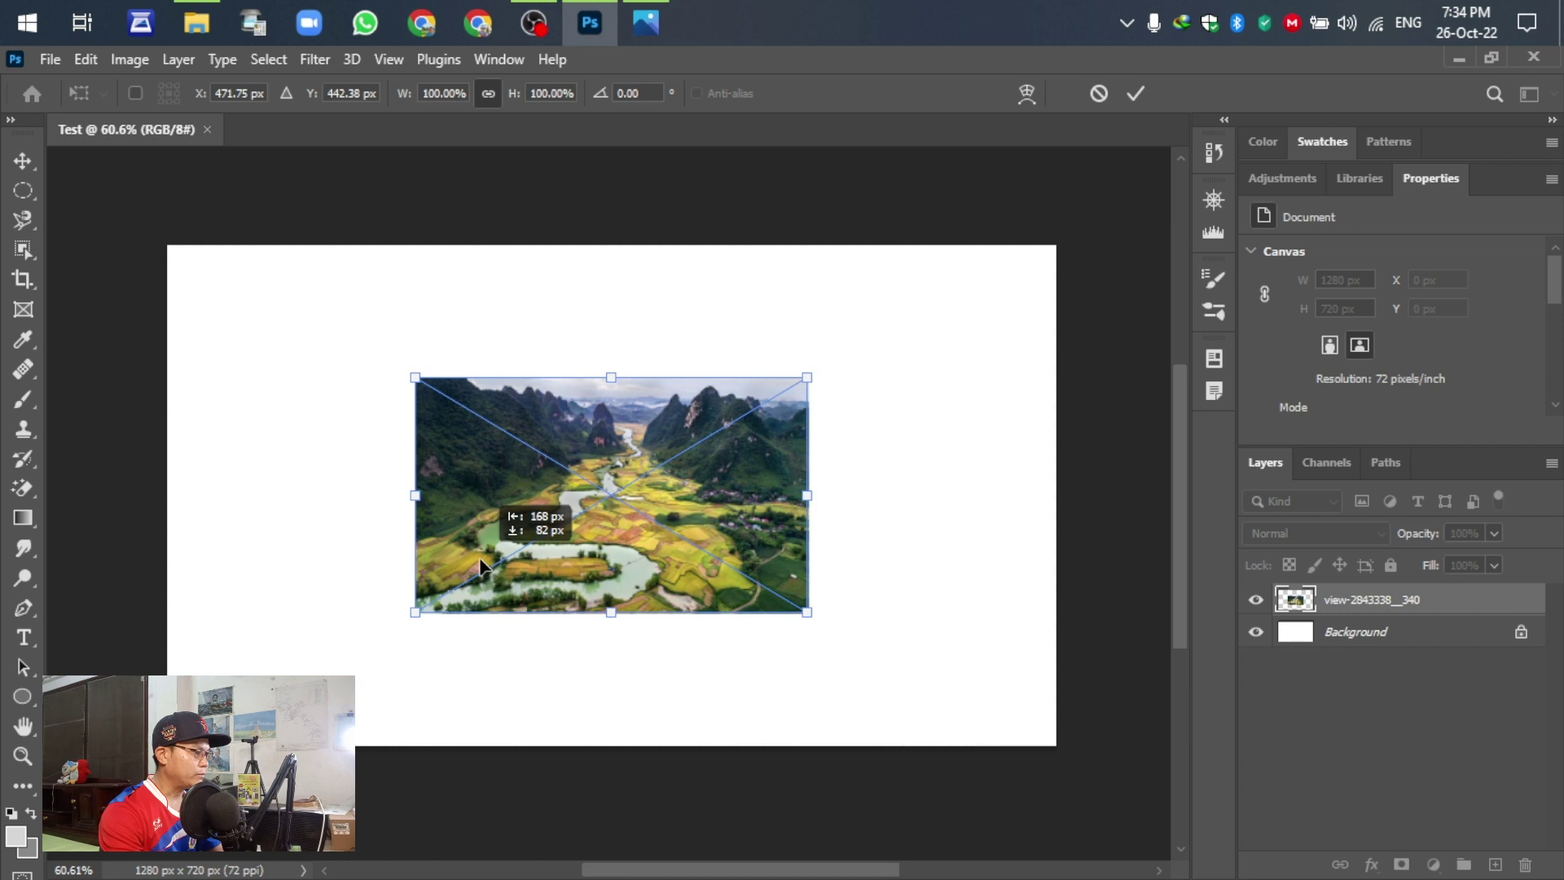
drag(480, 565, 233, 683)
drag(559, 495, 1063, 239)
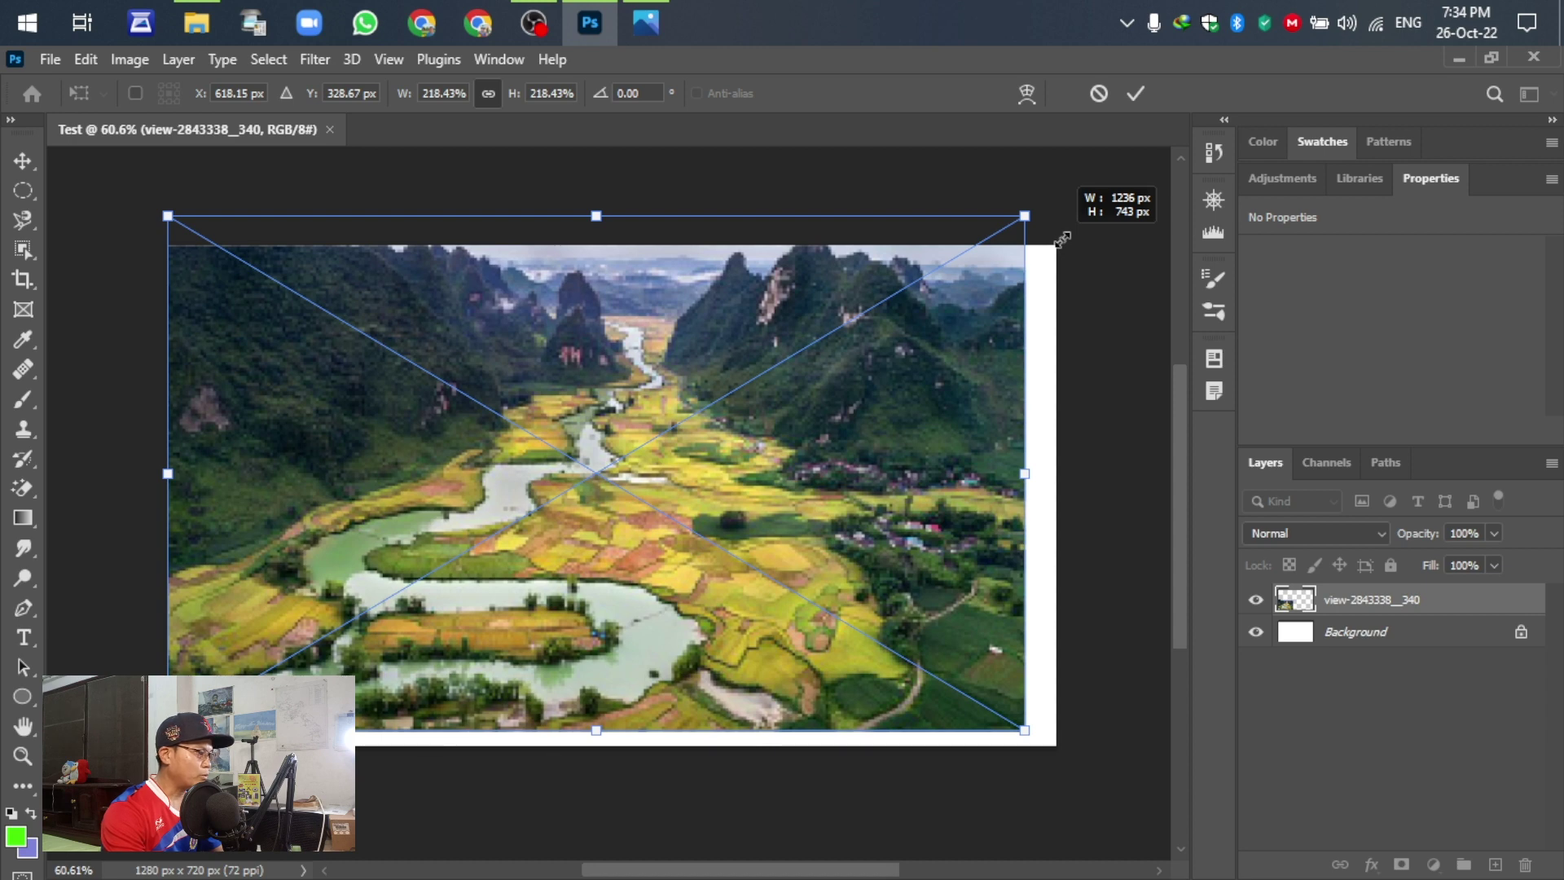
drag(1063, 238, 1100, 166)
drag(648, 399, 643, 442)
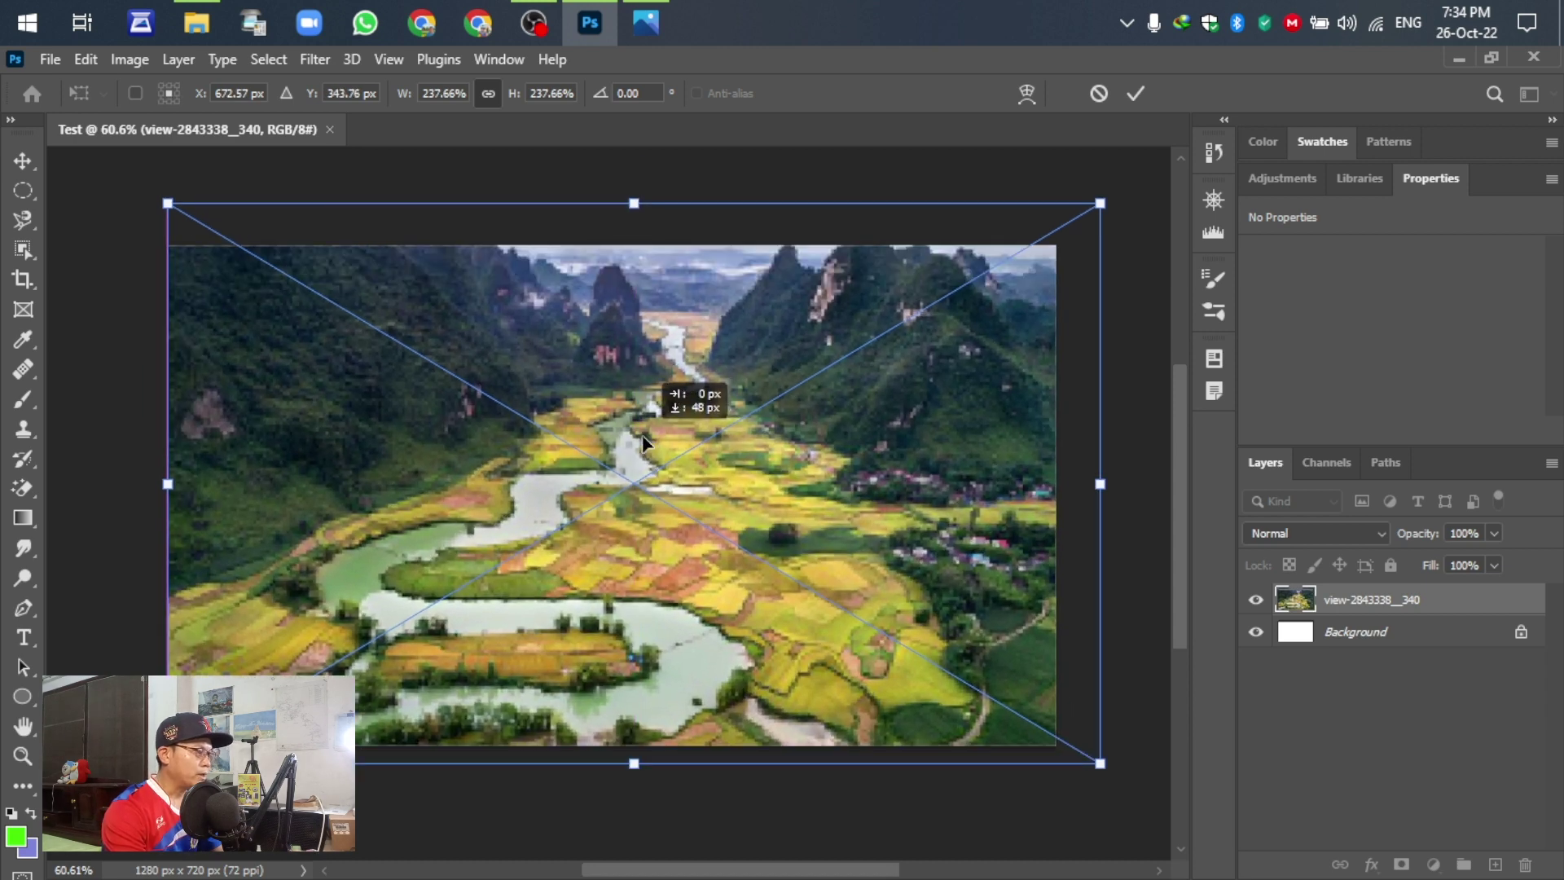
key(ctrl+z)
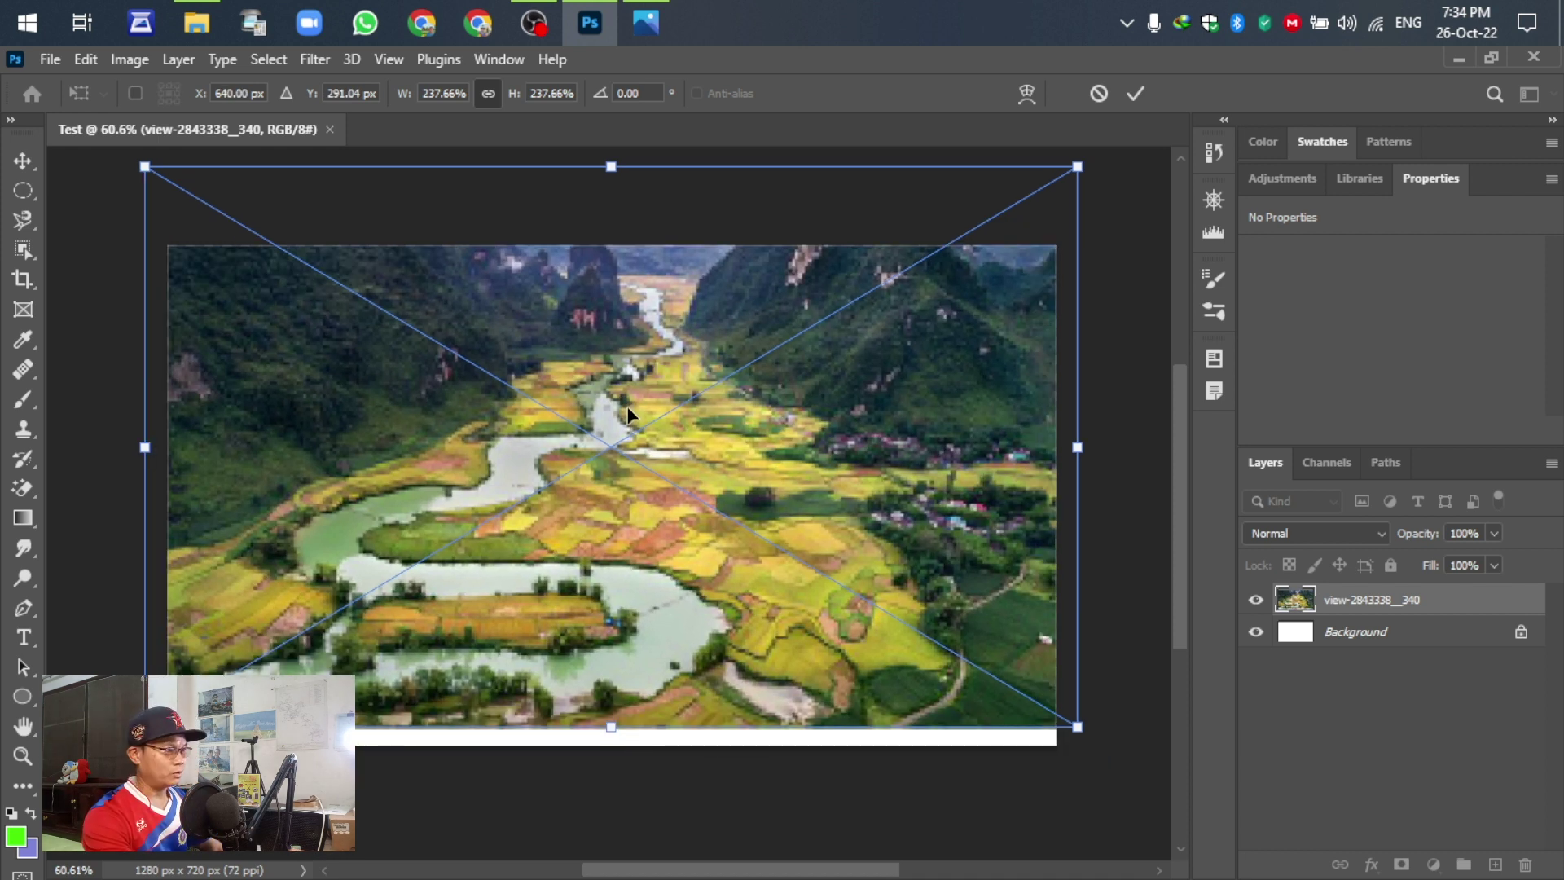
click(1139, 95)
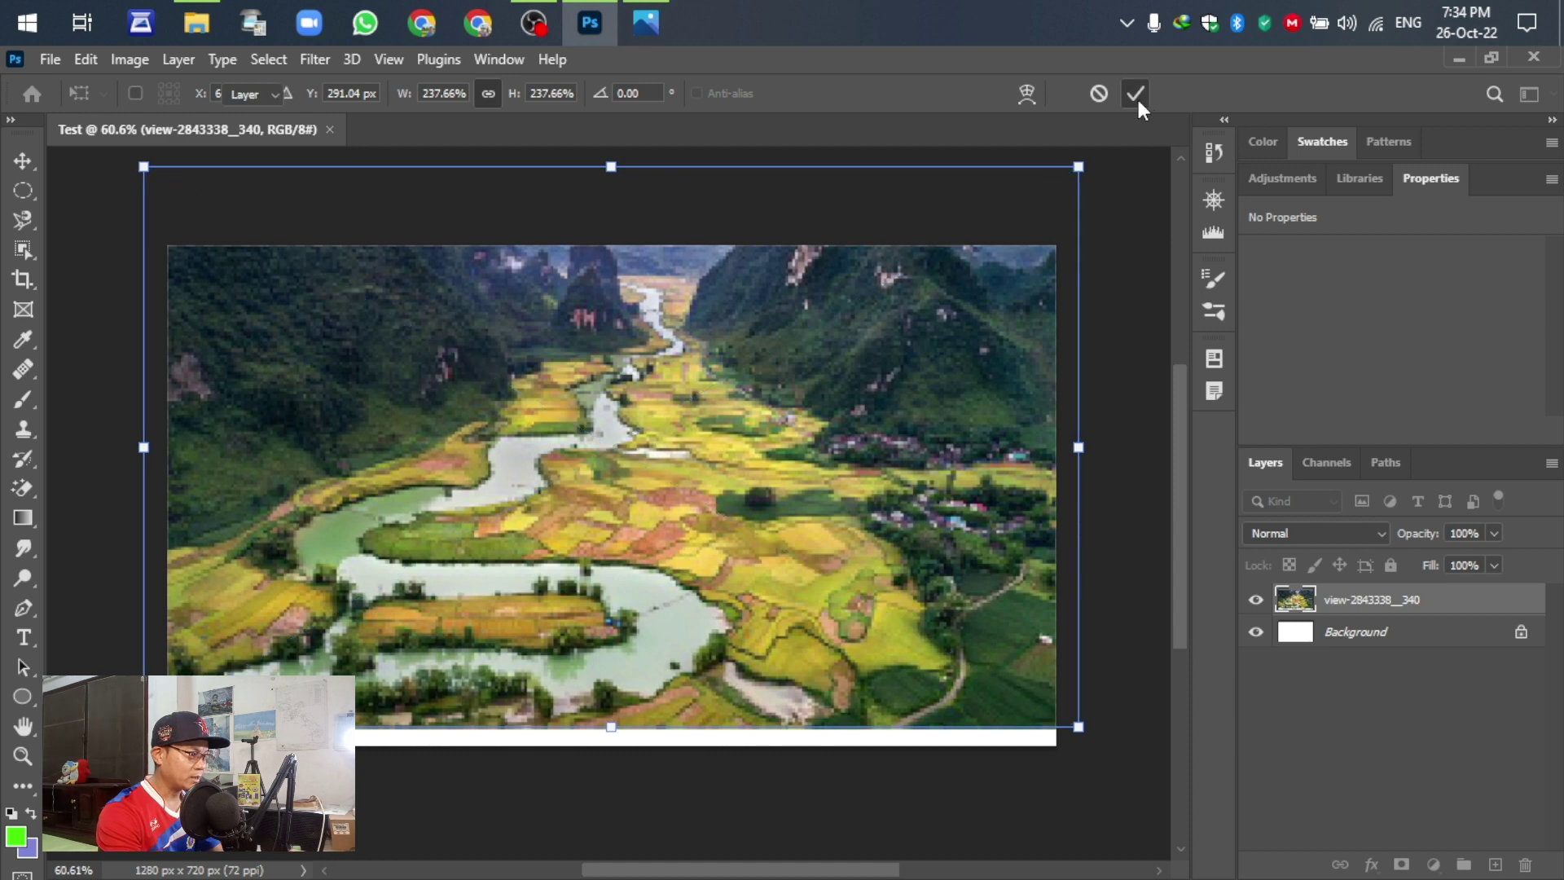
Rasterize the valley landscape layer and deselect it
right_click(1342, 601)
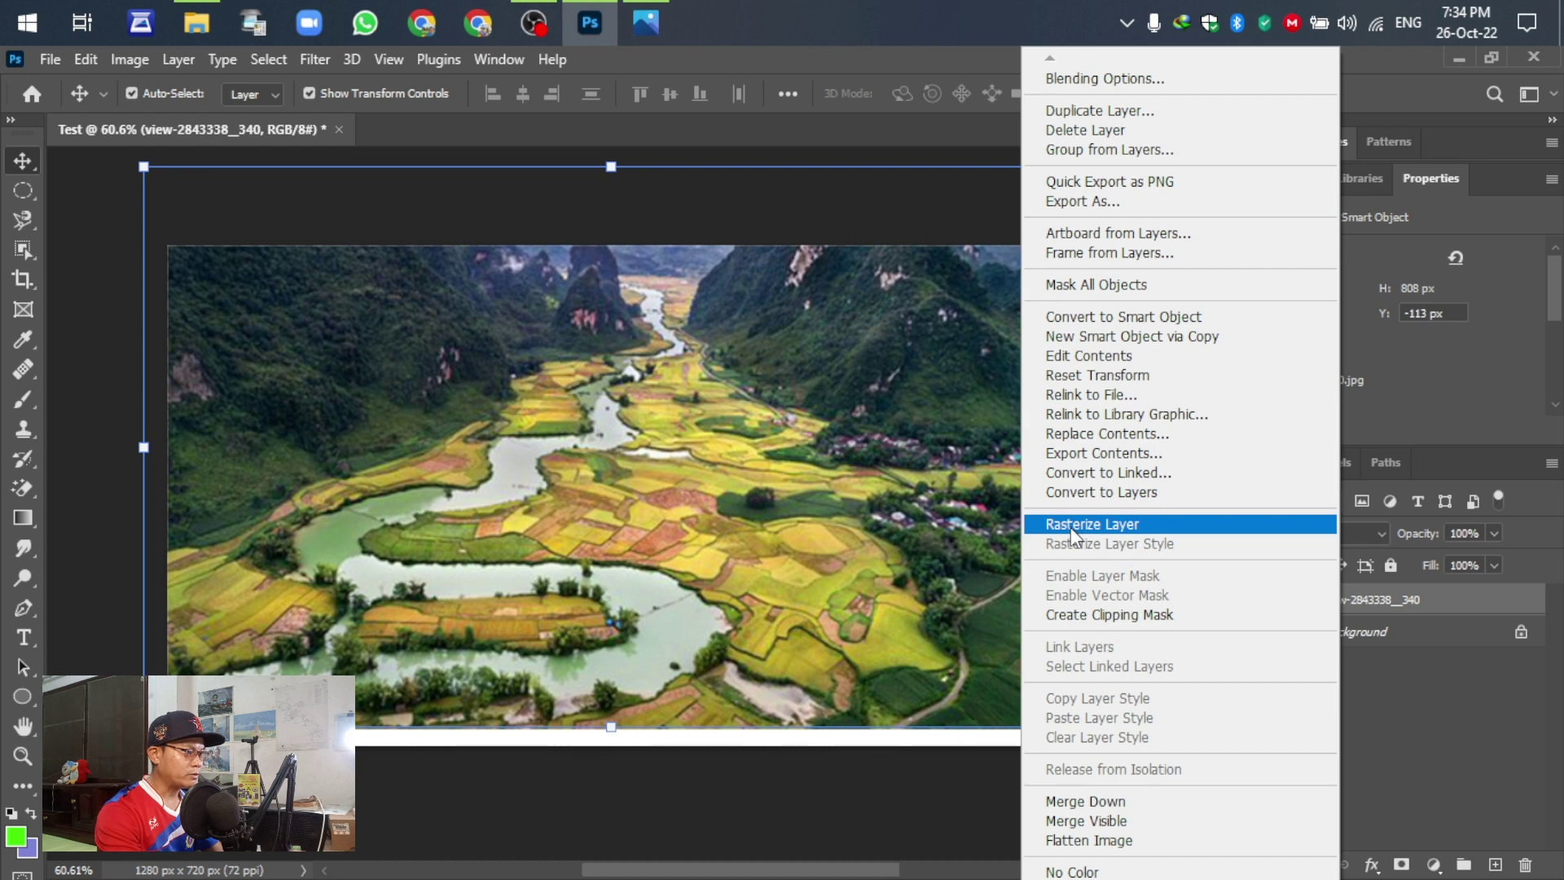
key(Escape)
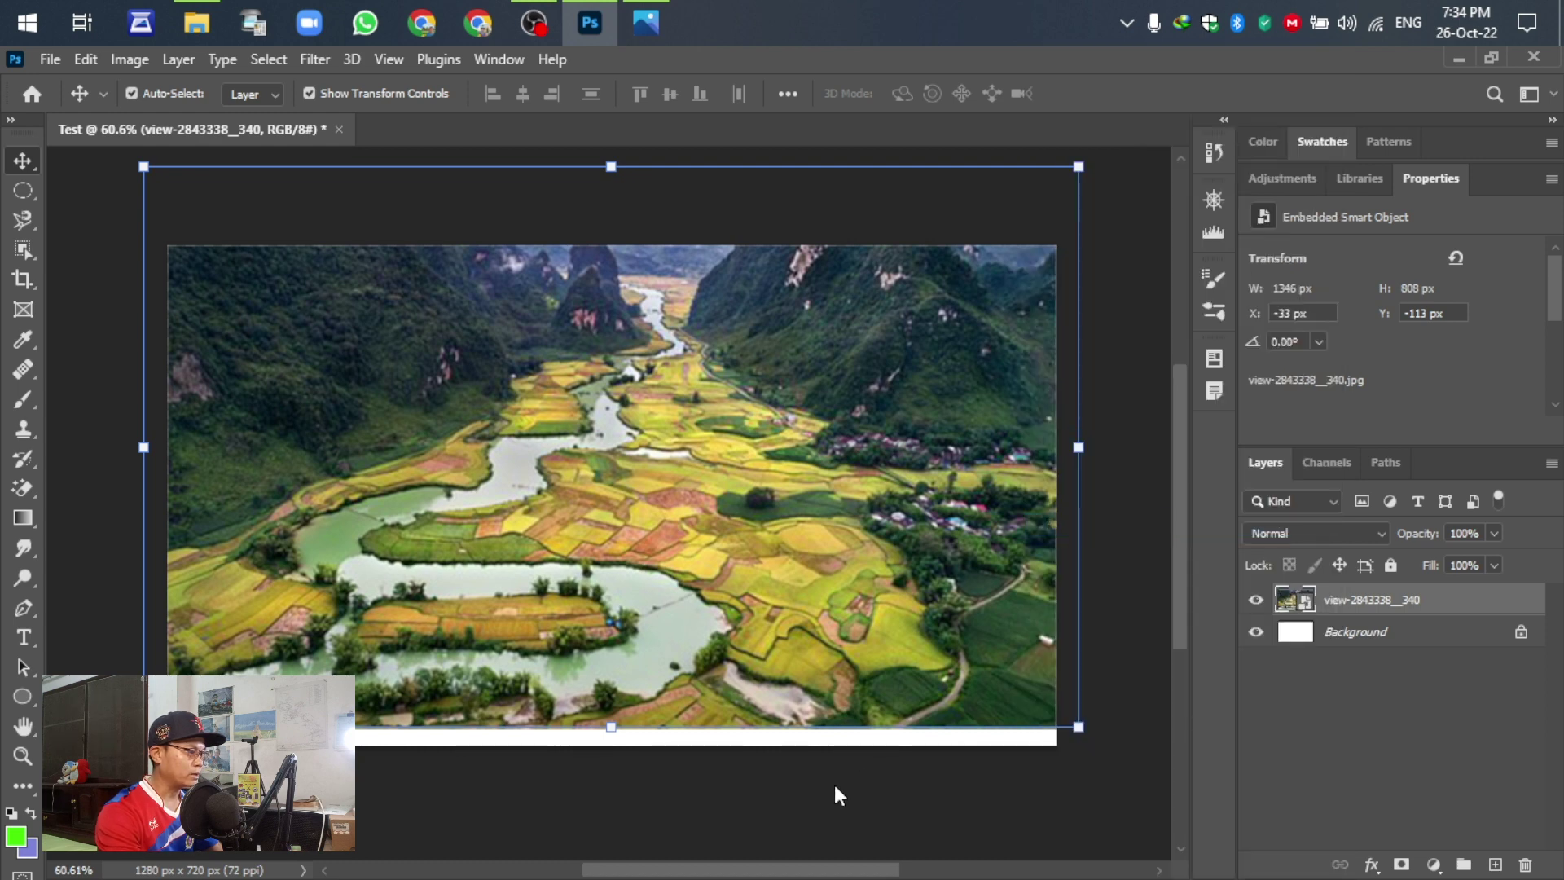
click(831, 784)
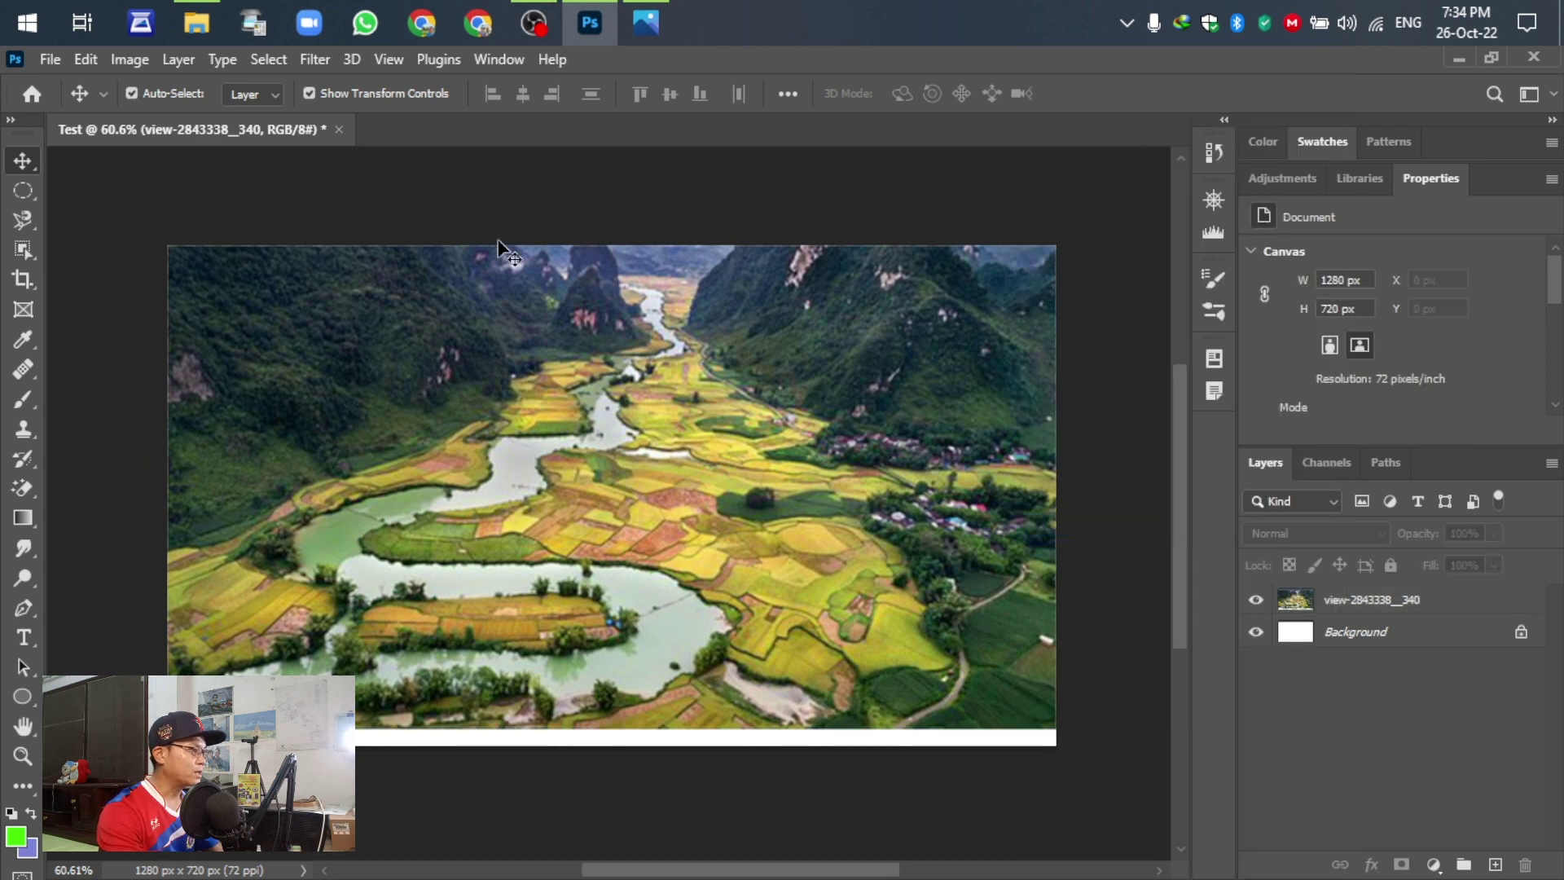
click(198, 31)
drag(644, 232, 545, 651)
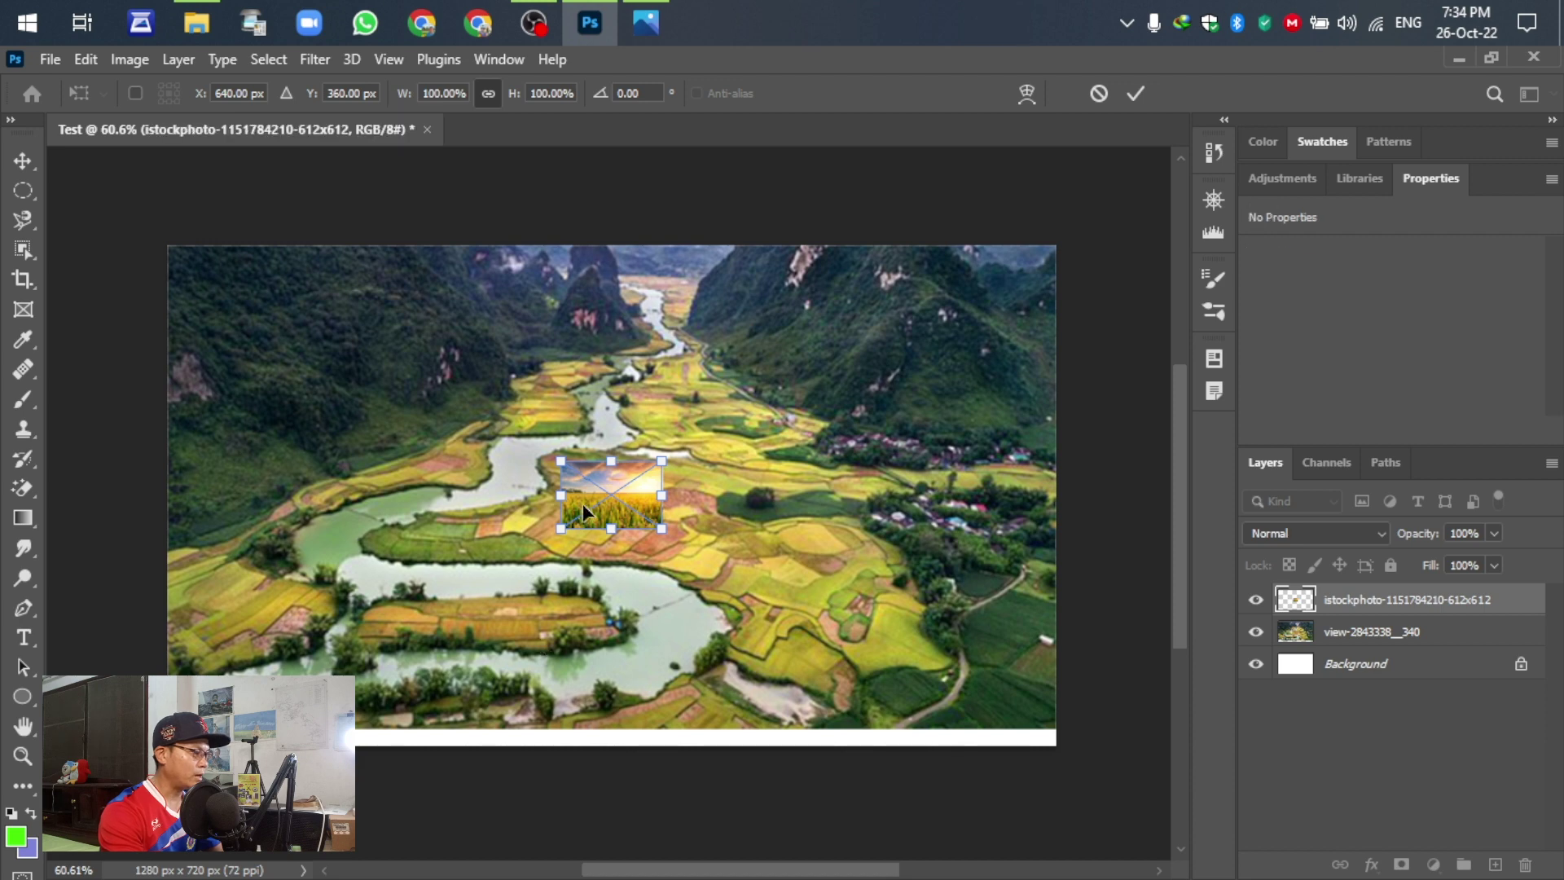
drag(583, 505, 1091, 269)
drag(626, 345, 636, 480)
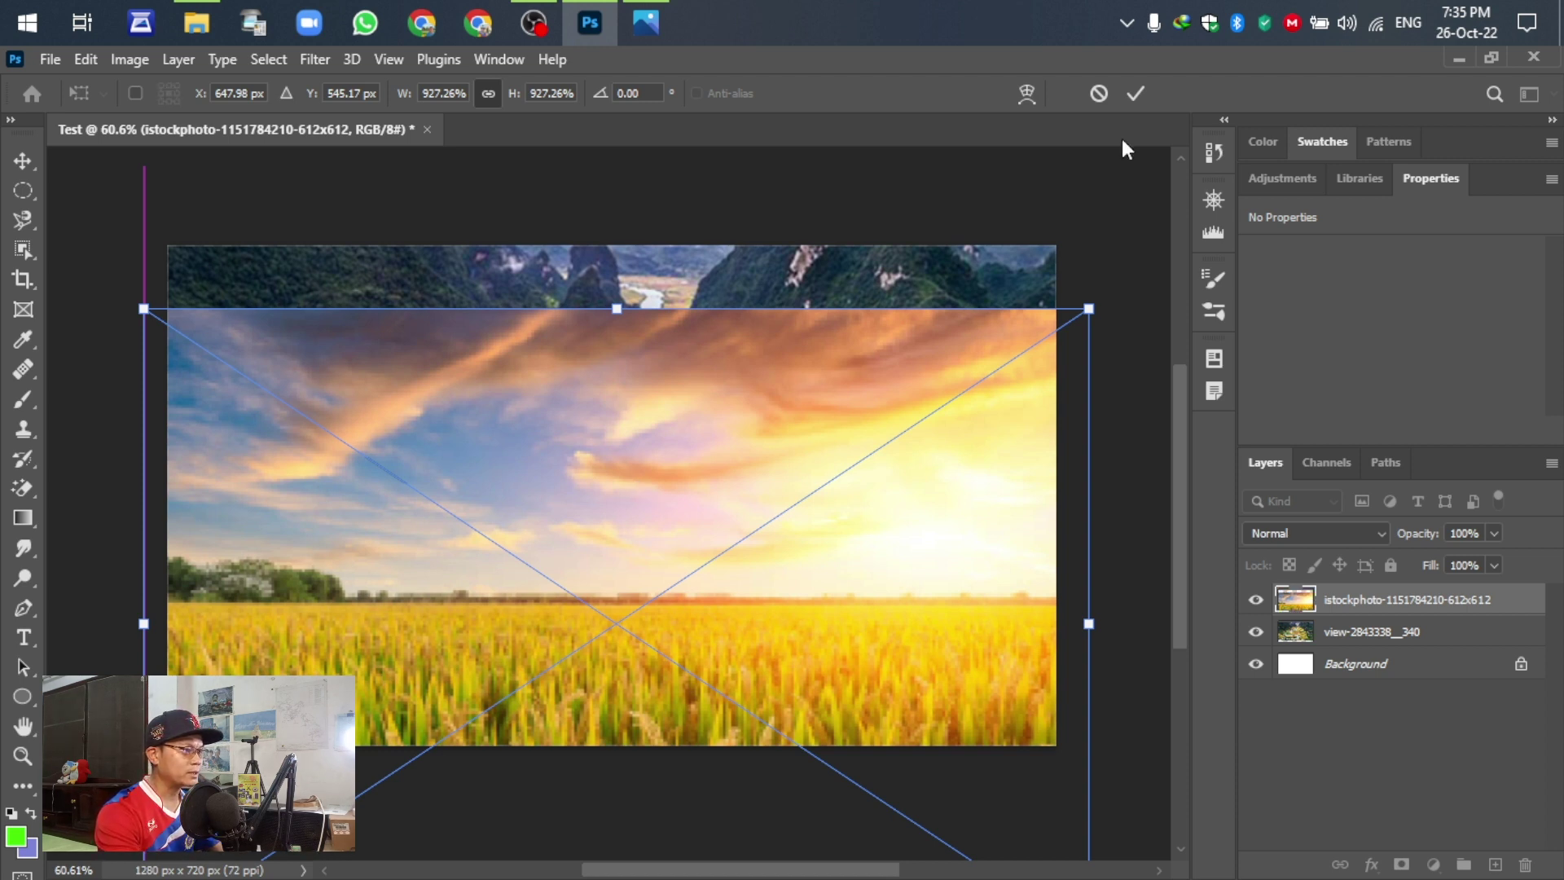
click(1136, 93)
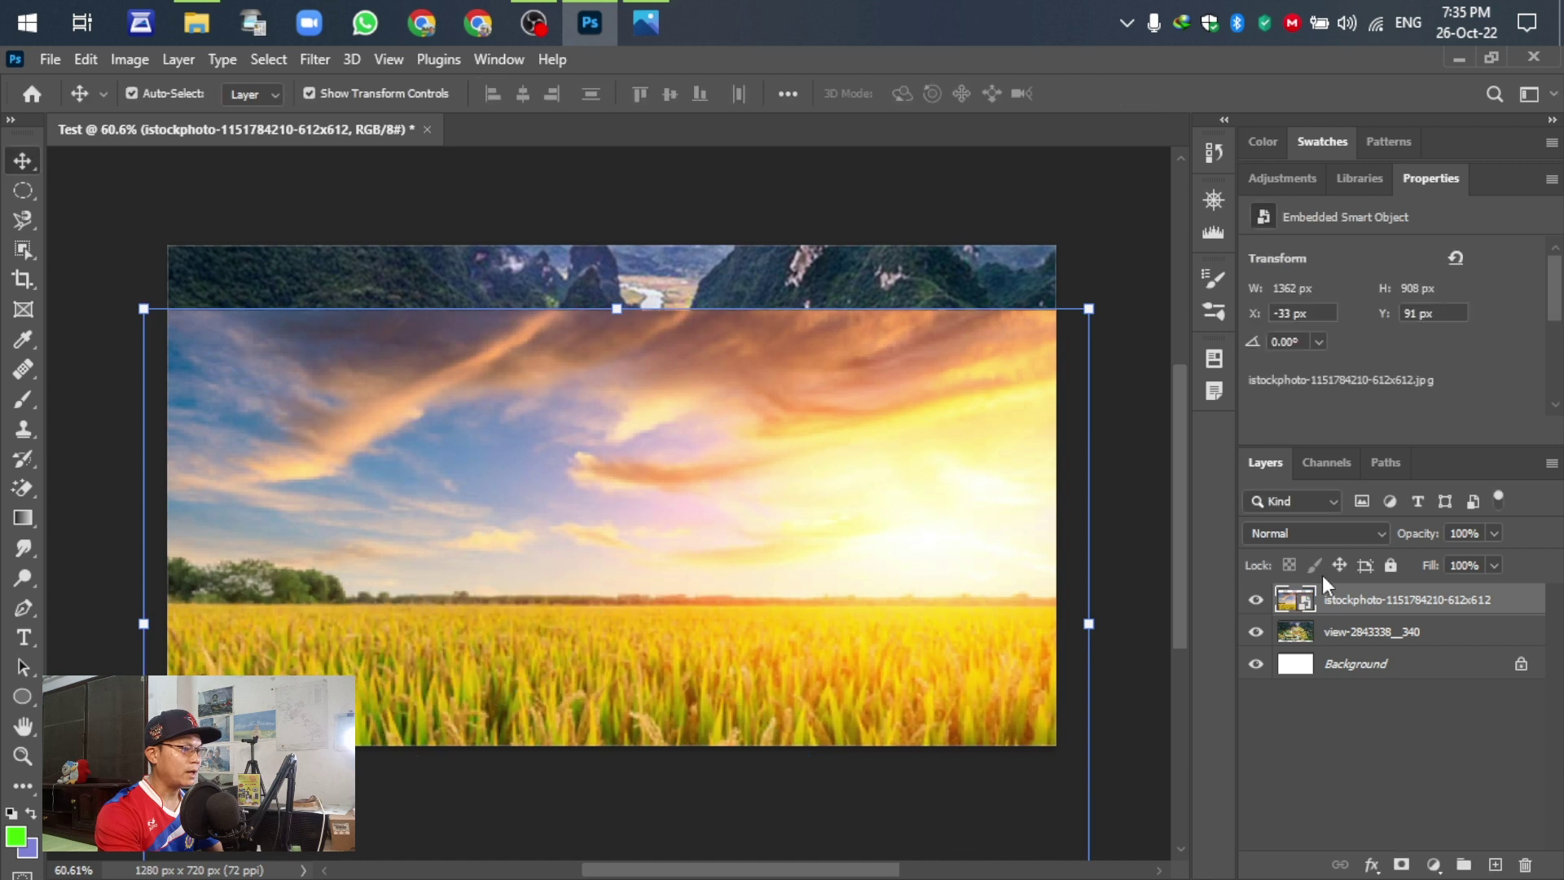
Rasterize the rice field layer and move it slightly lower on the canvas
right_click(1358, 605)
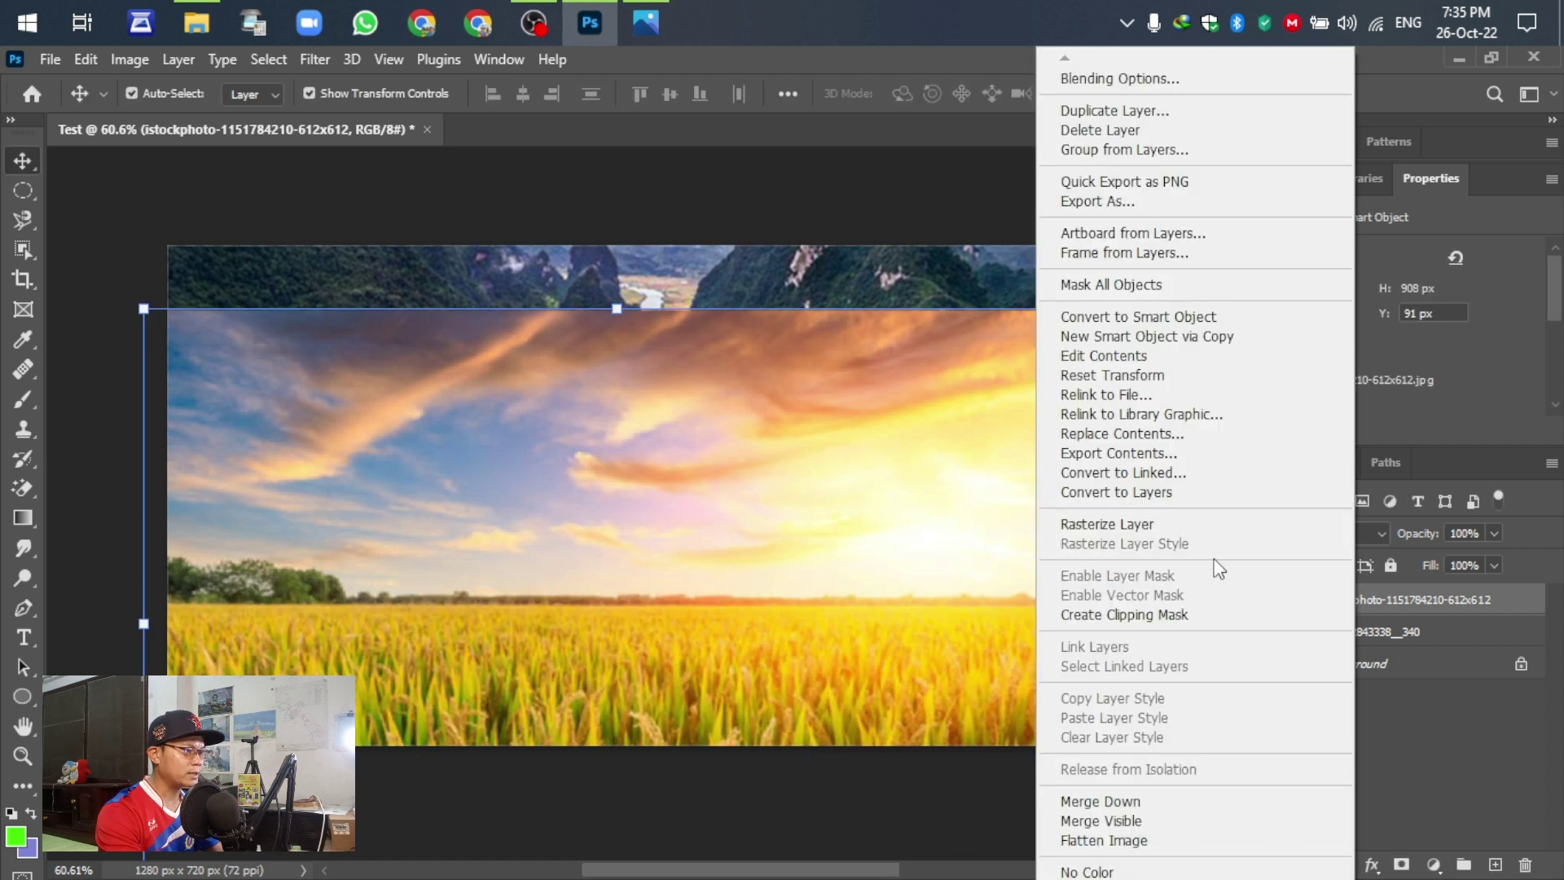
click(1116, 526)
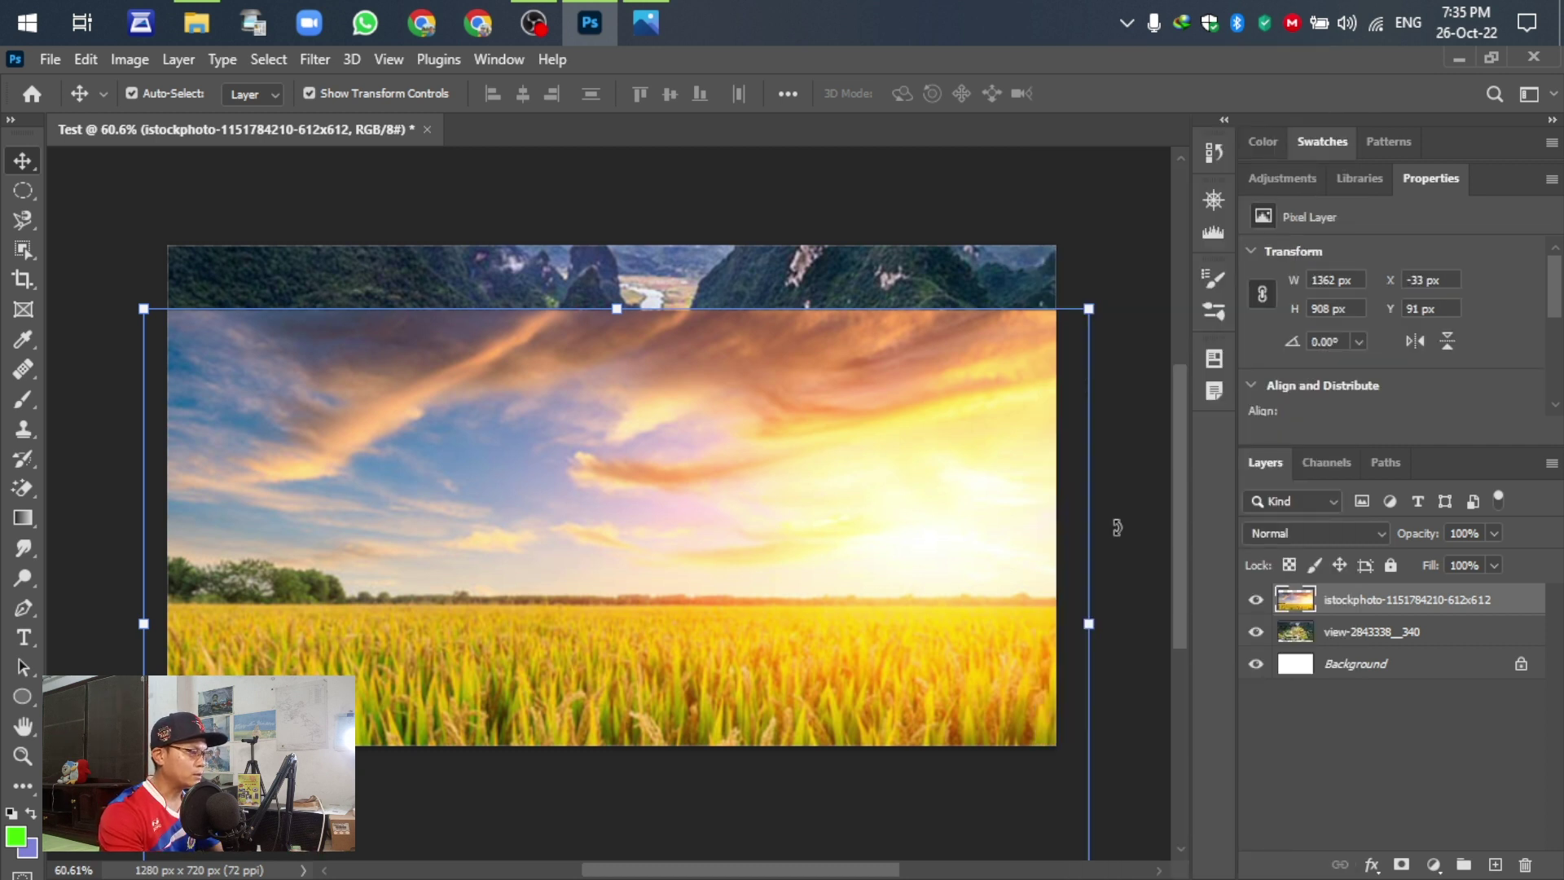
drag(614, 478, 619, 485)
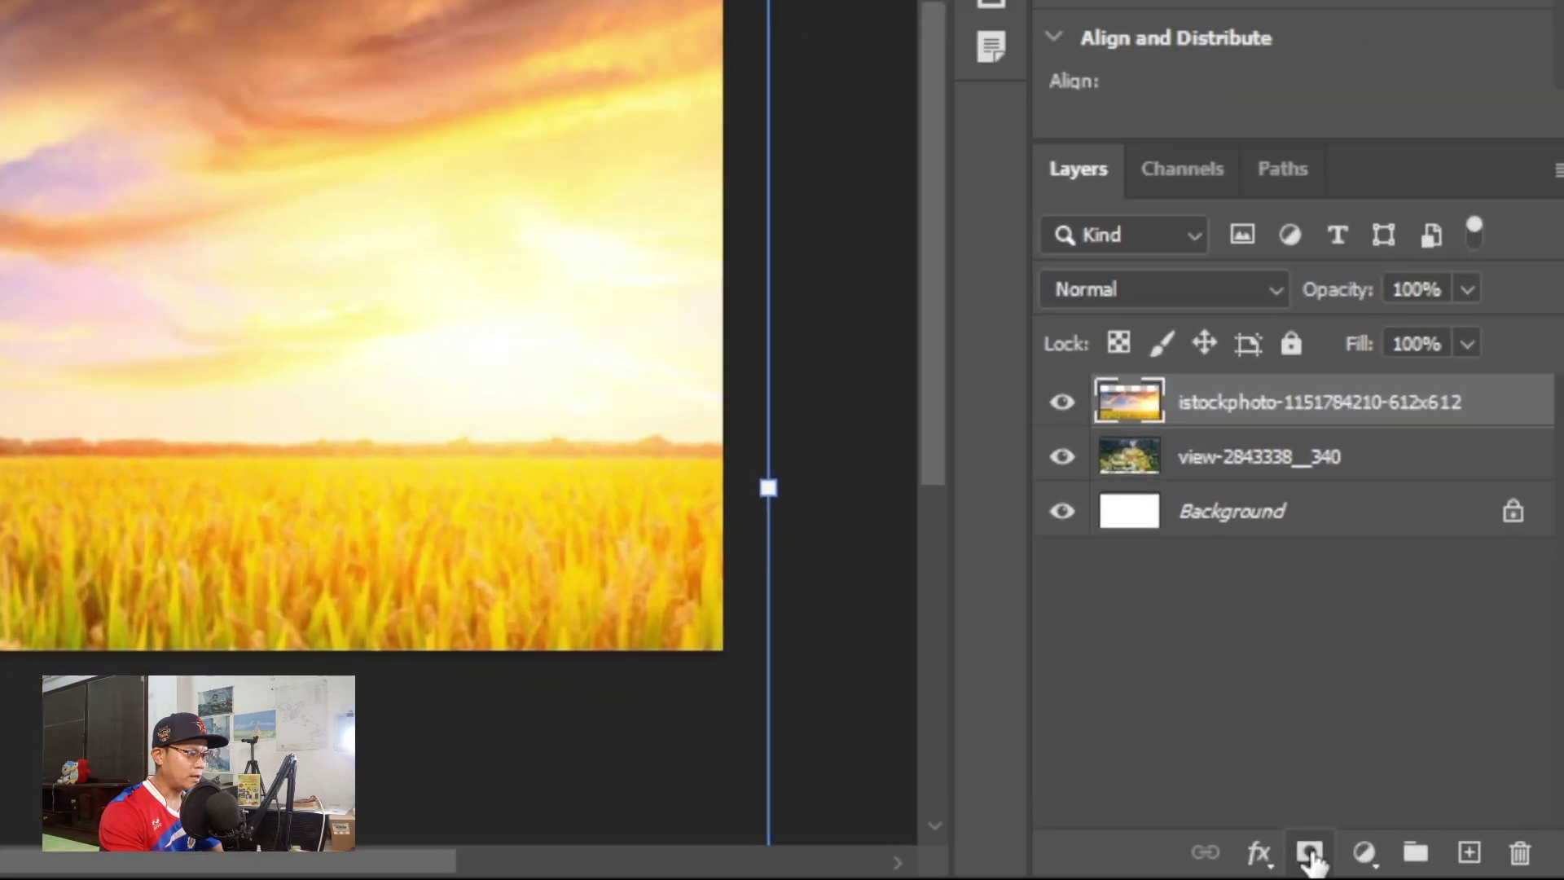
Add a layer mask to the rice field layer and set the Gradient tool to the black-to-white Basics preset
click(1310, 853)
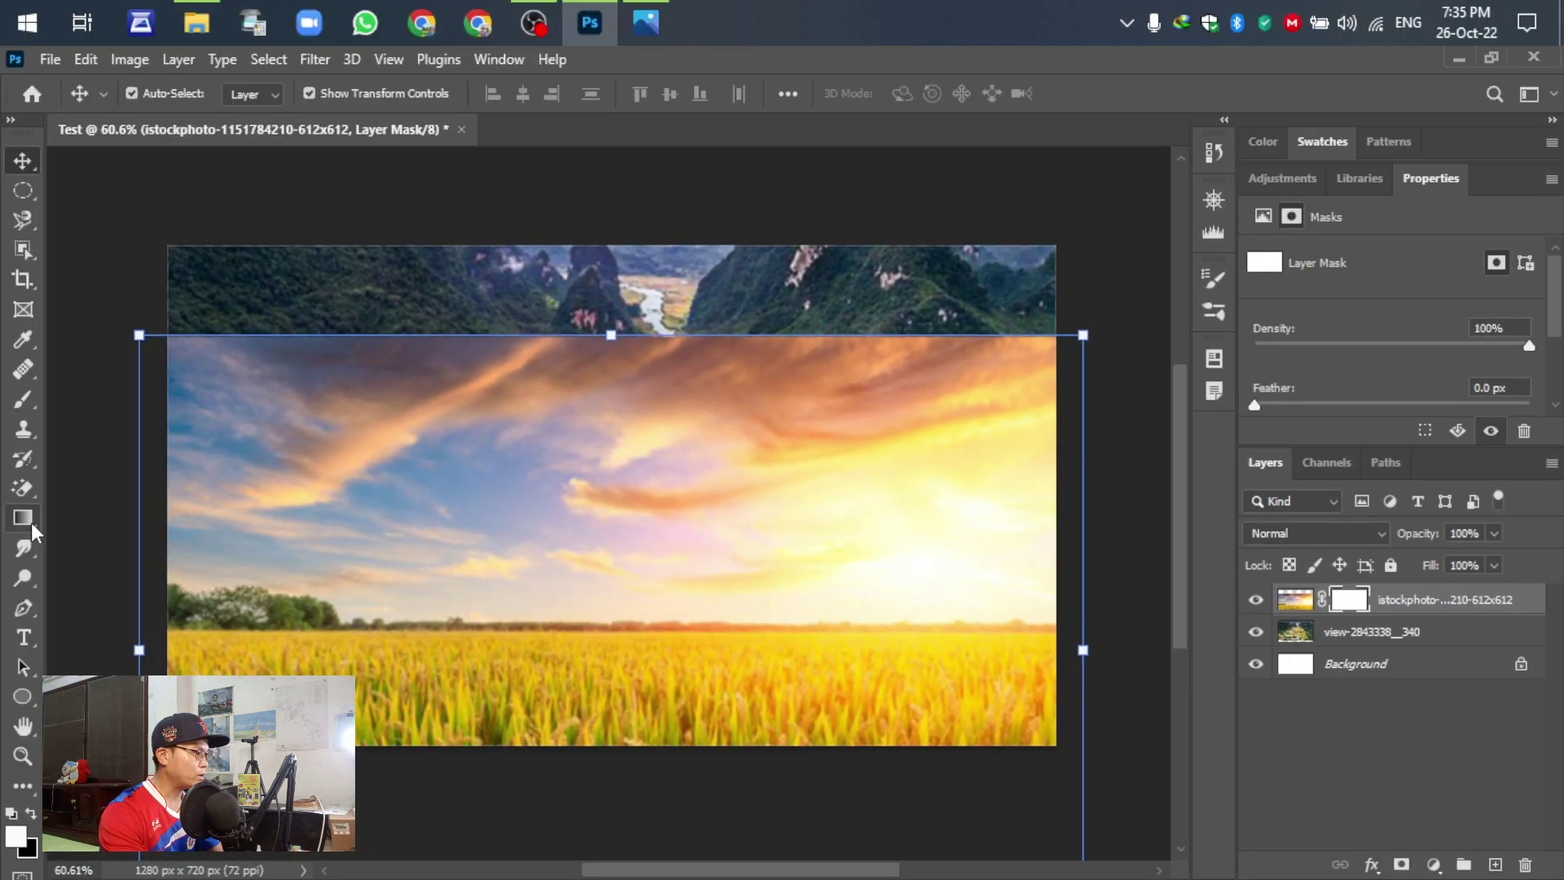
click(26, 519)
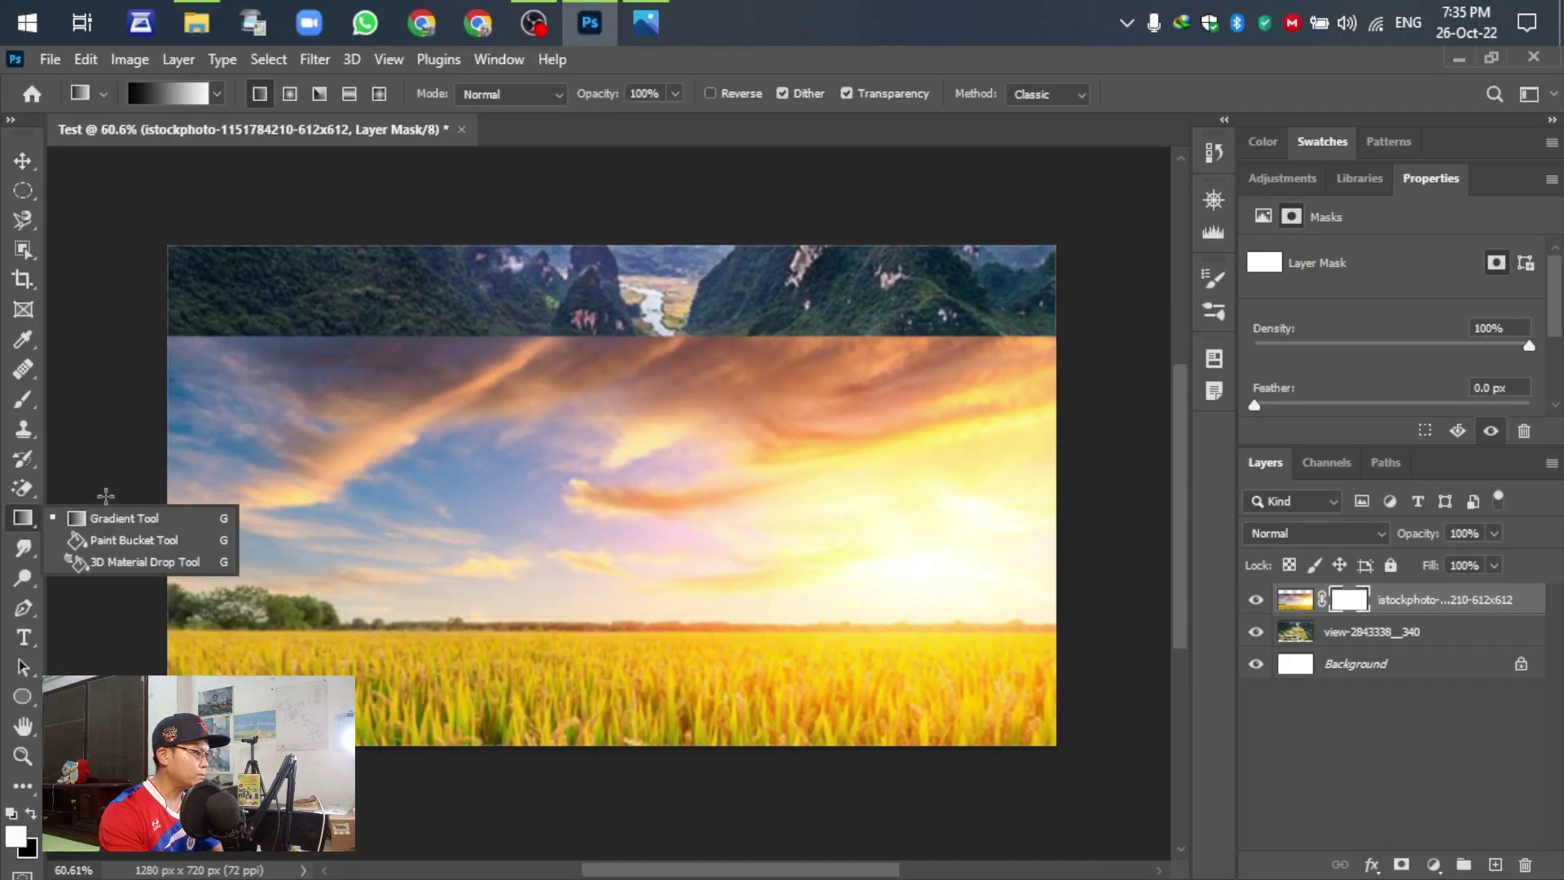
click(27, 519)
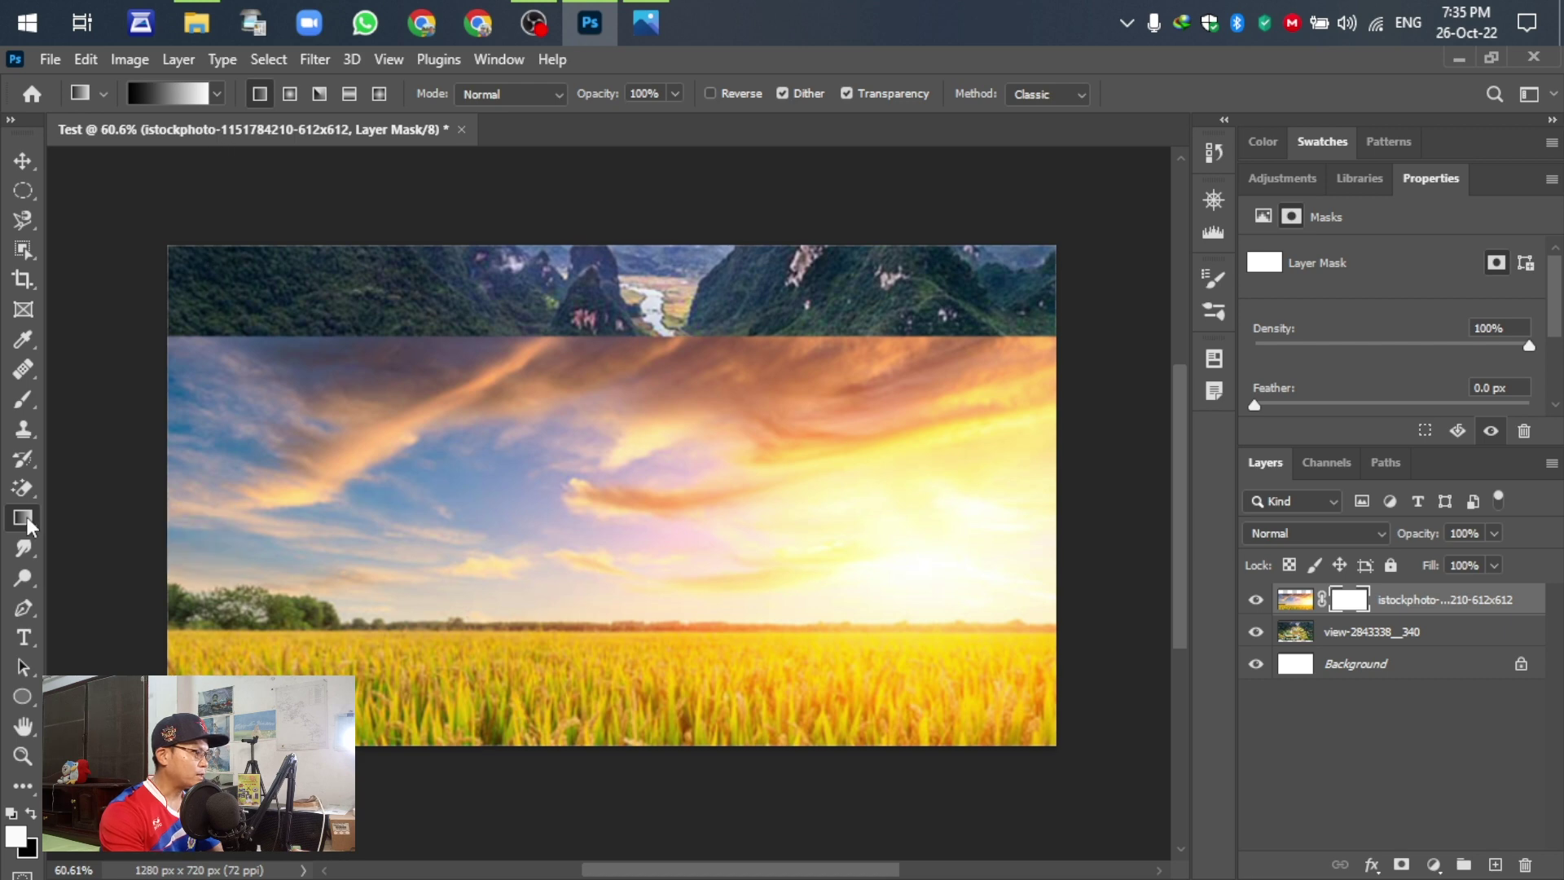
click(215, 95)
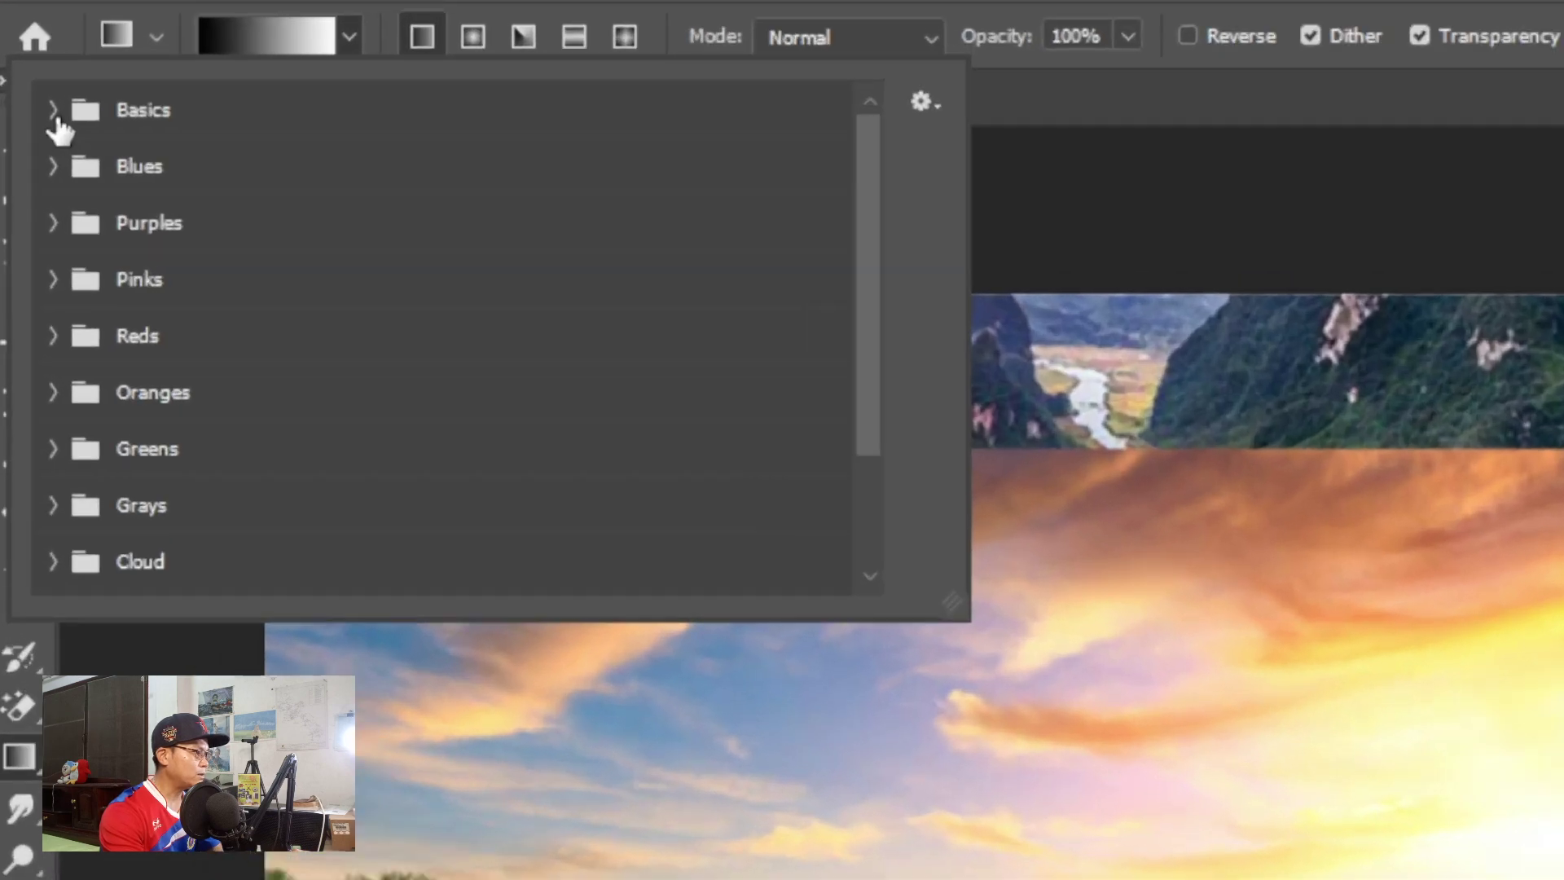
click(42, 137)
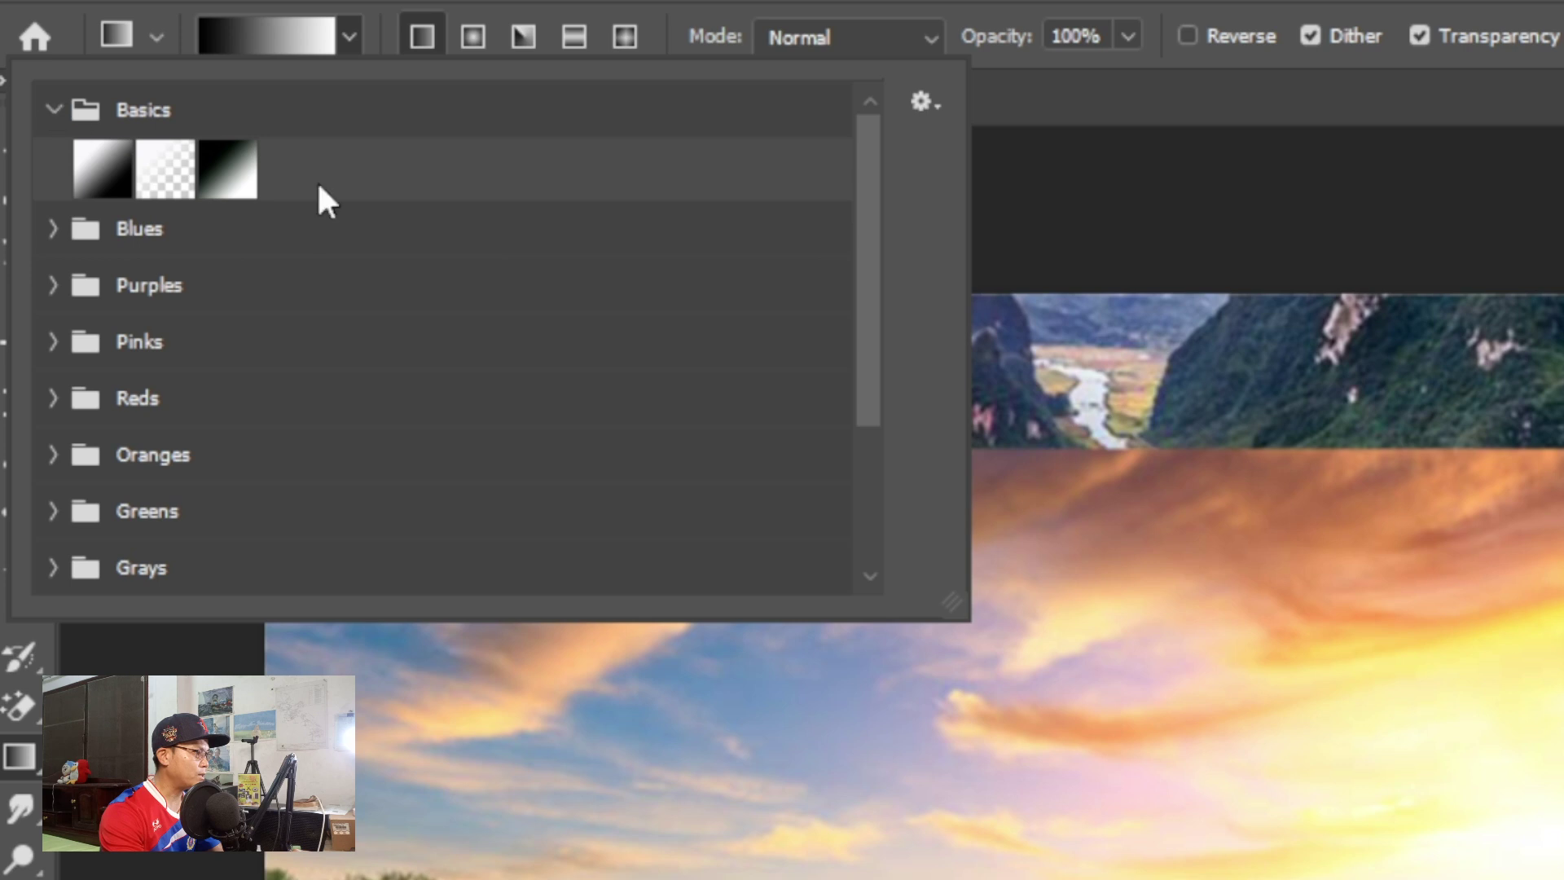
click(224, 177)
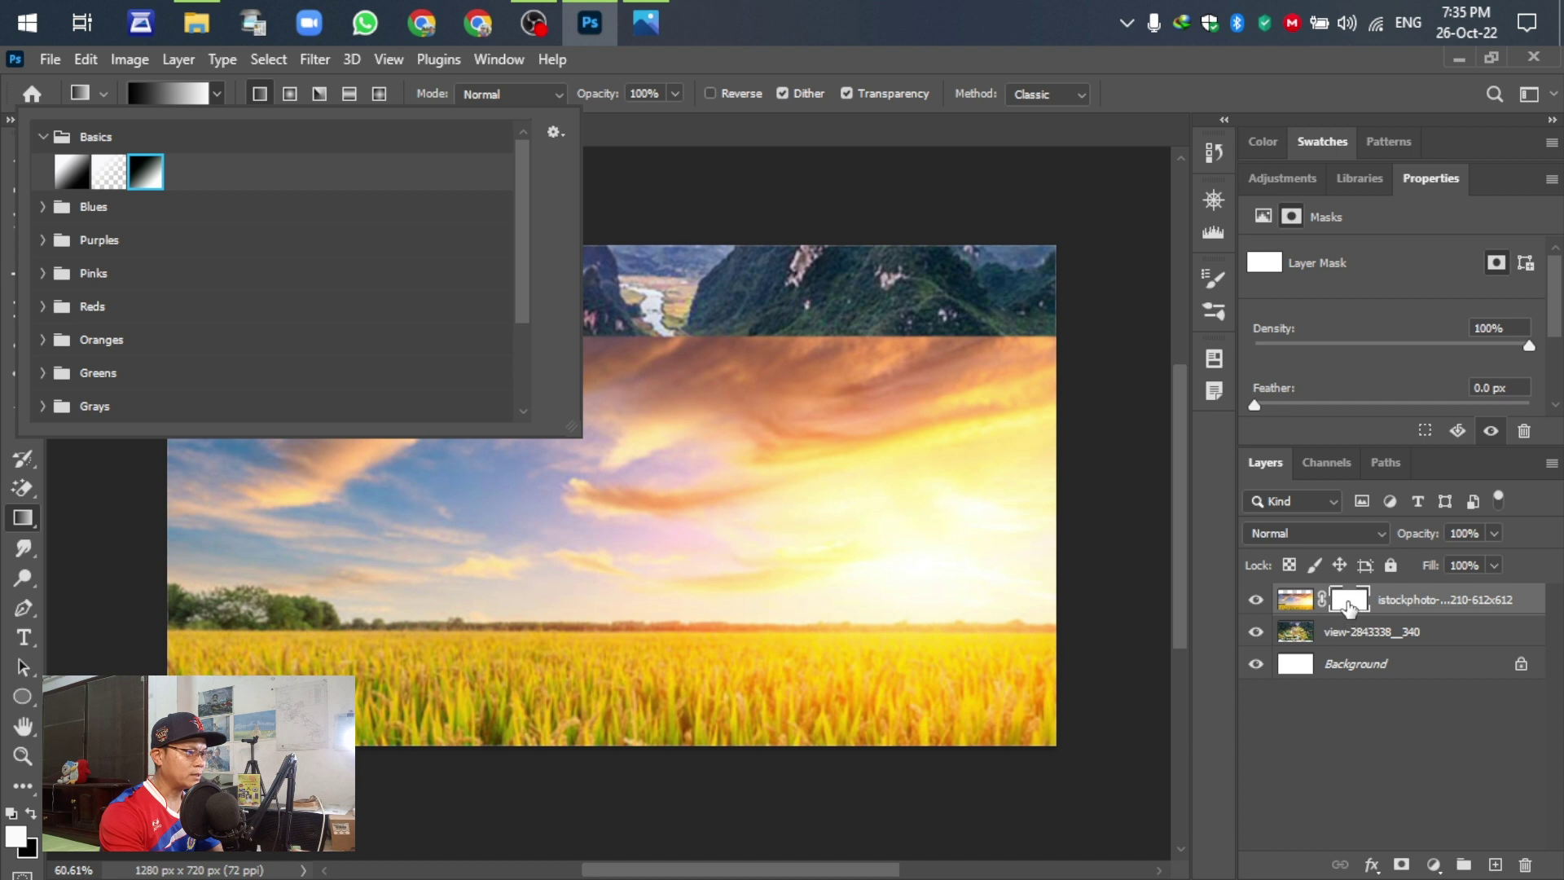
Apply a vertical linear gradient to the rice field layer's mask, from the sky down to the horizon, to blend it into the valley
click(1349, 605)
drag(589, 334, 591, 537)
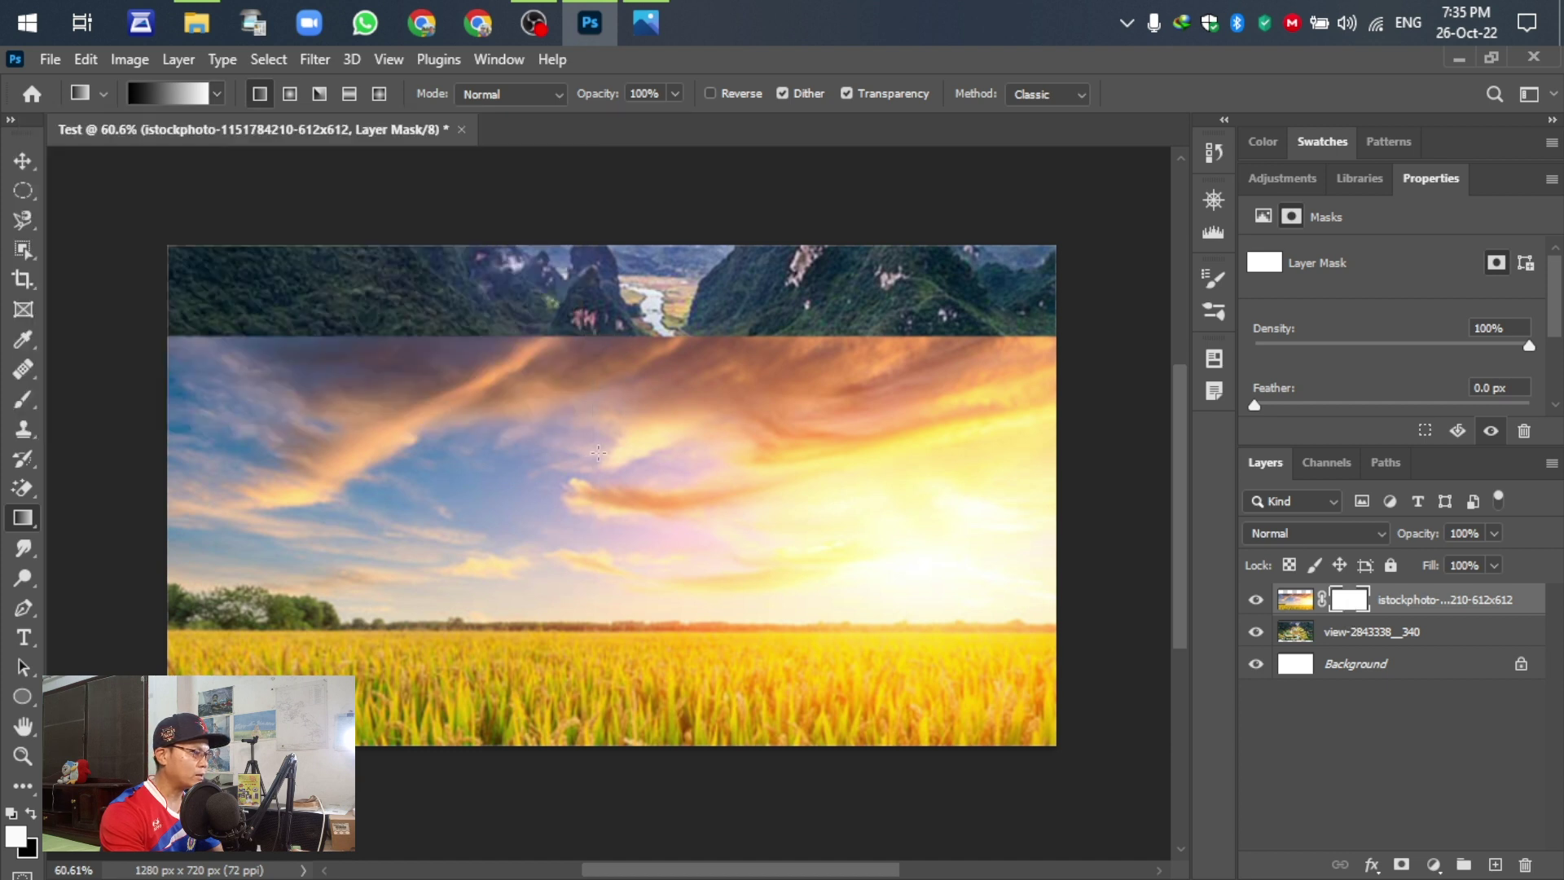
drag(597, 414, 581, 619)
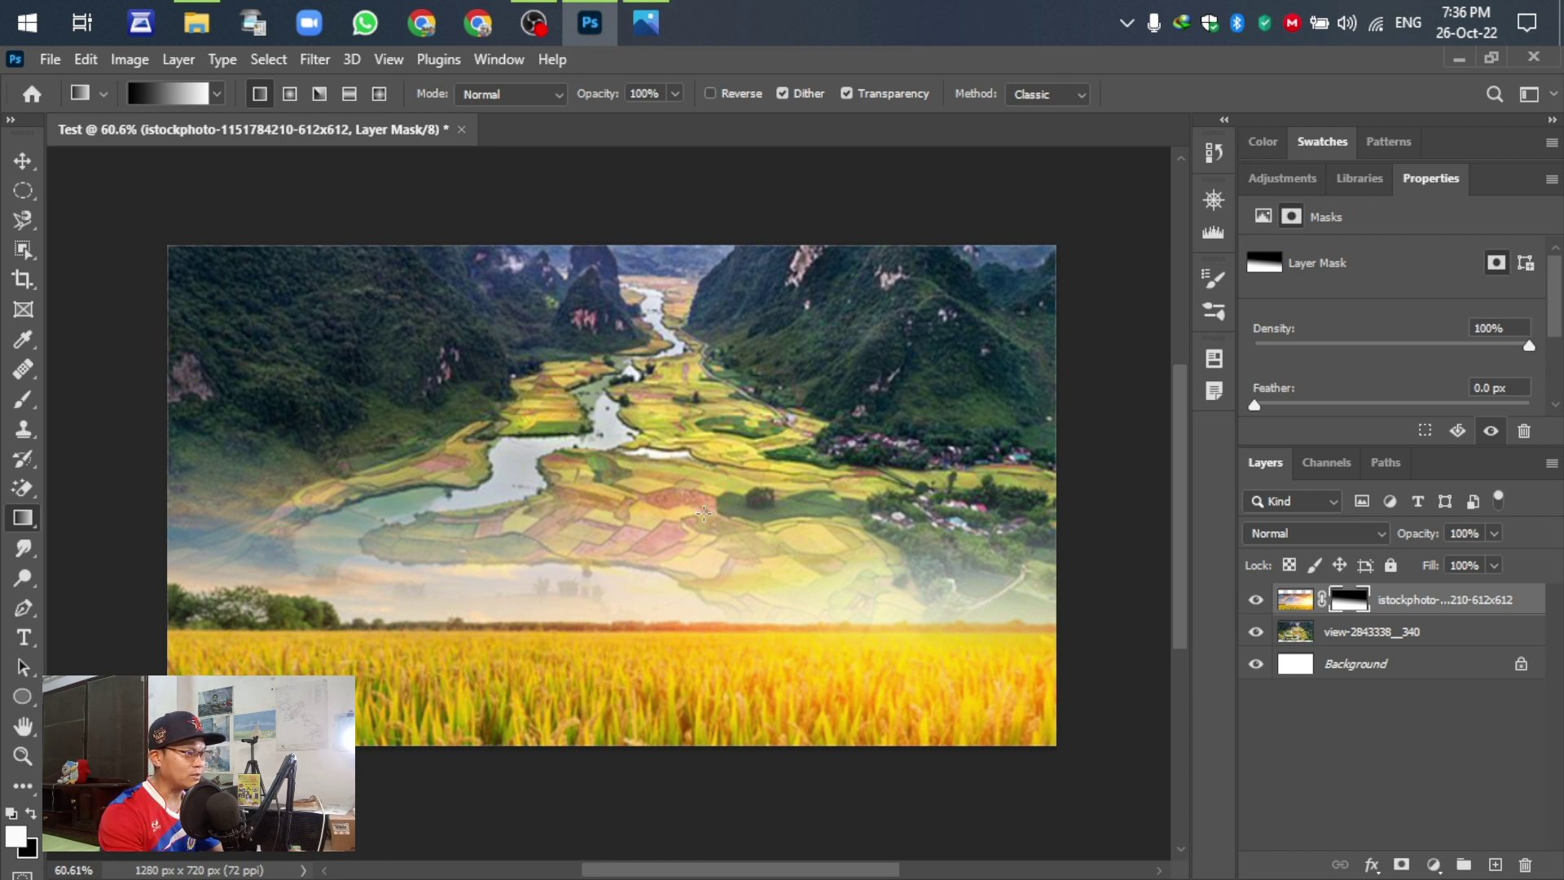
key(v)
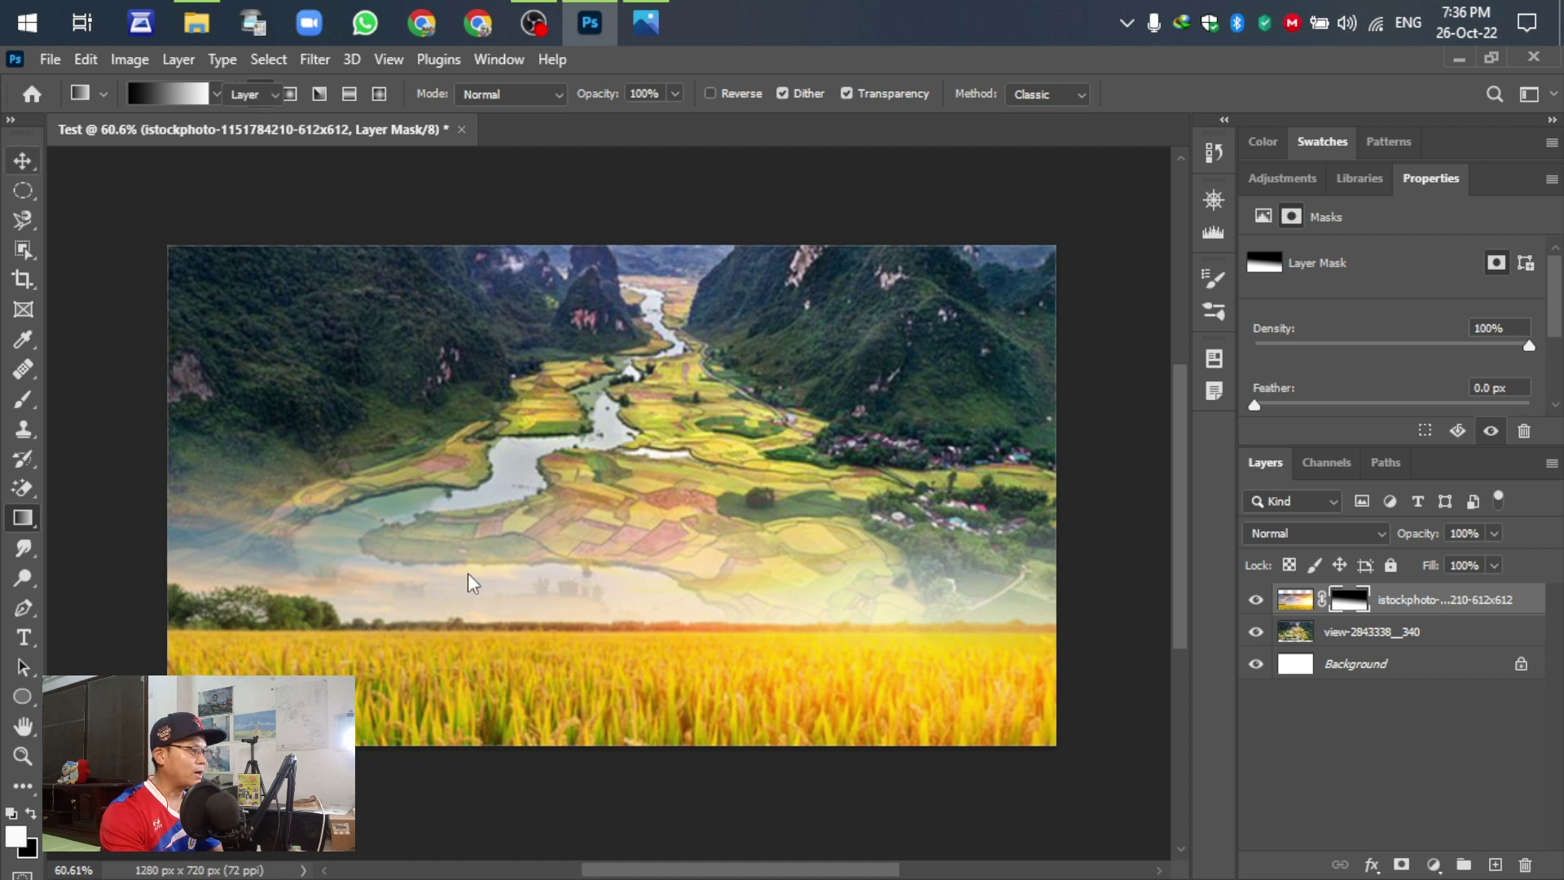
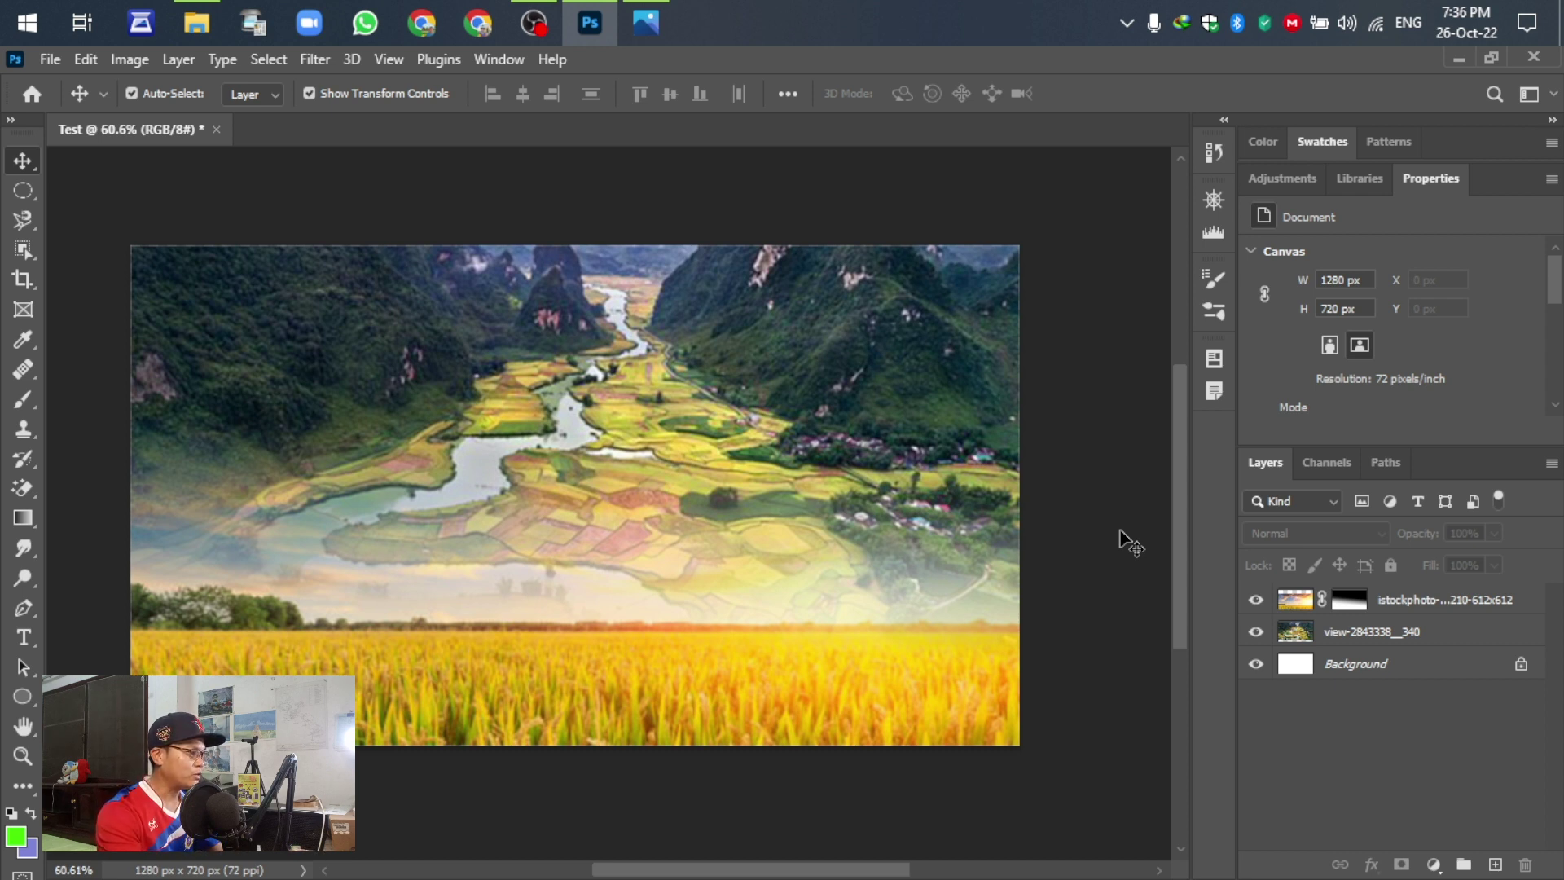
Switch to Photos and compare the blended background with the reference collage Untitled-1.jpg
key(alt+Tab)
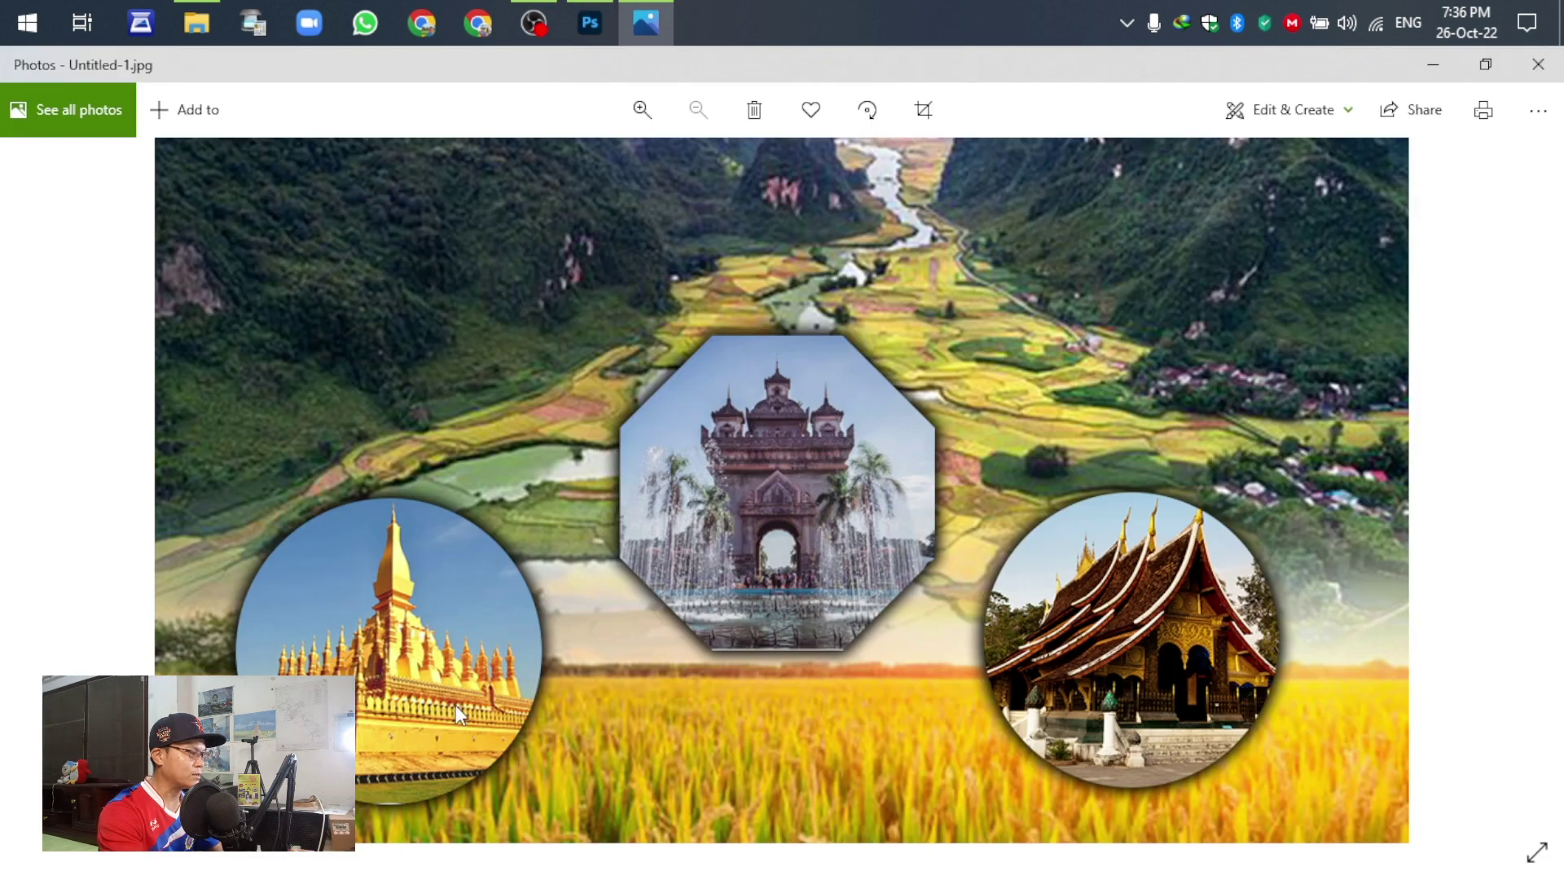
key(alt+Tab)
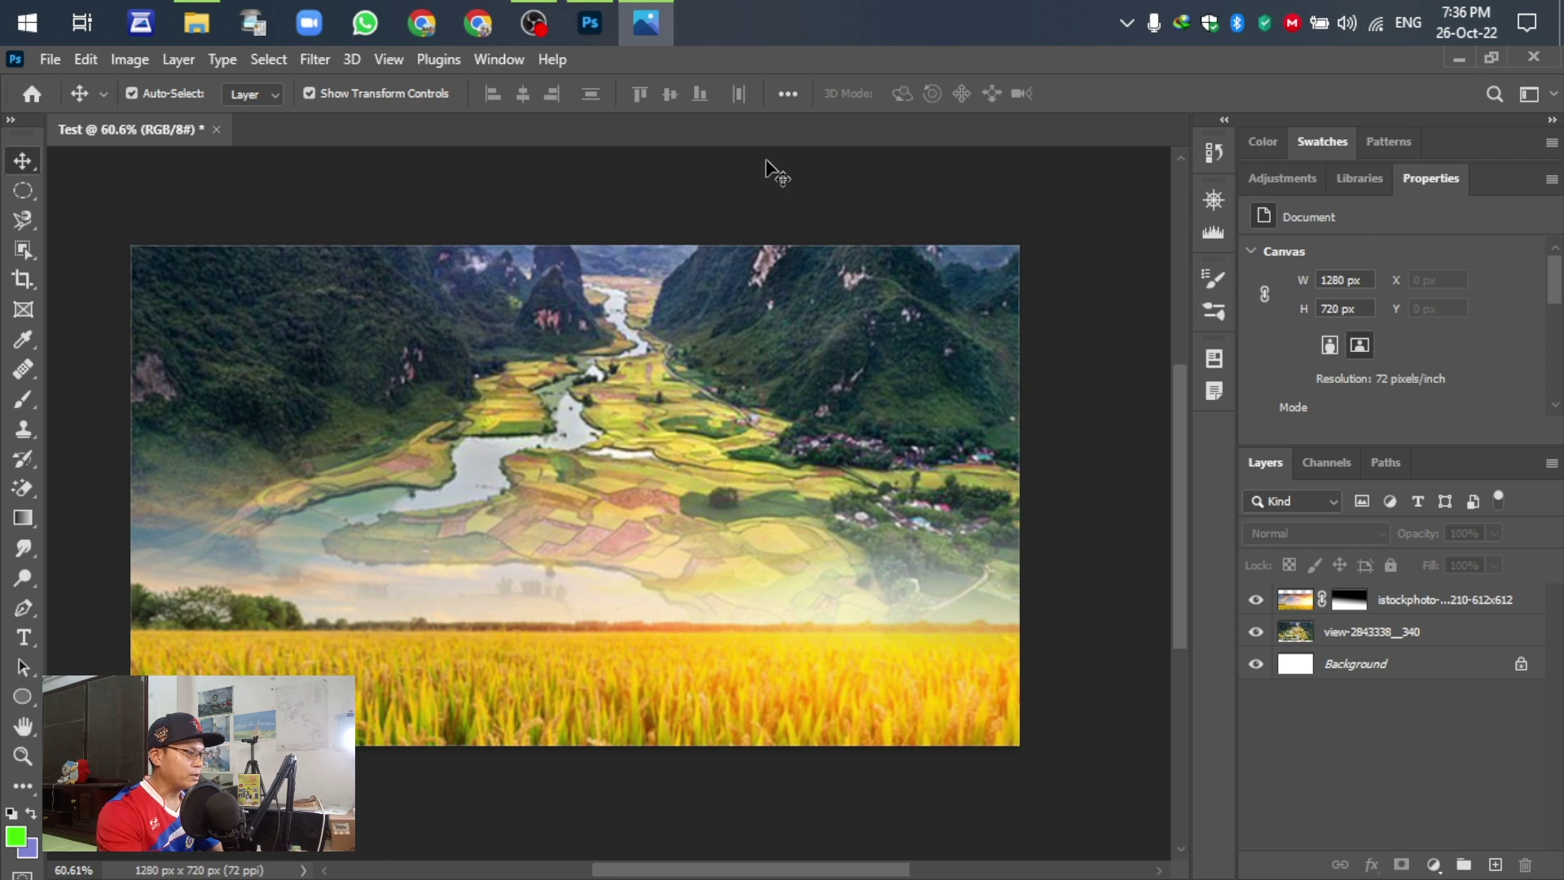
key(alt+Tab)
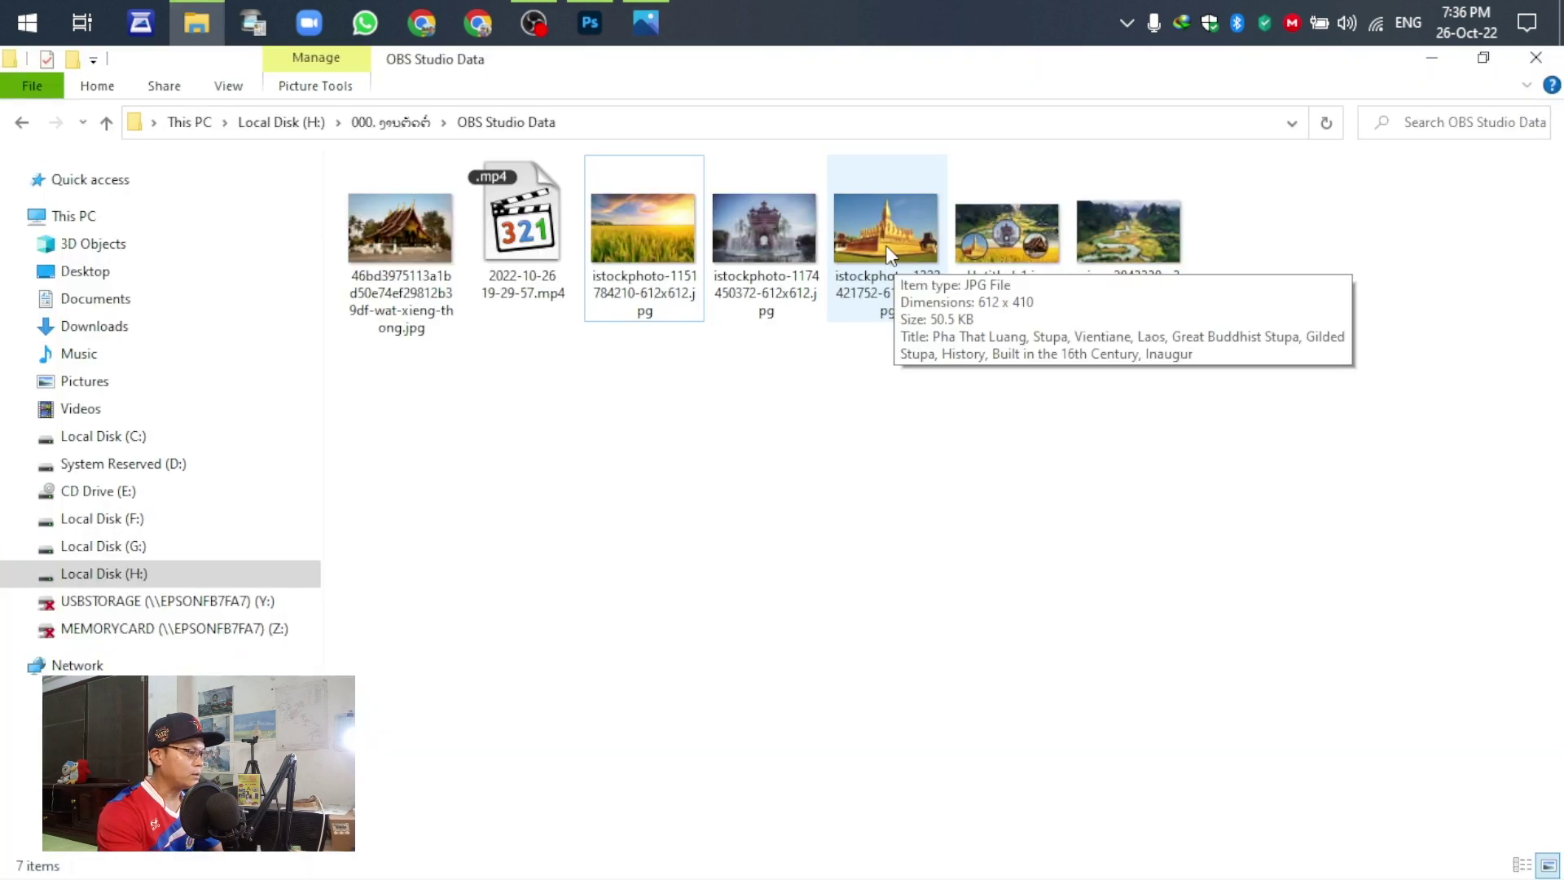
drag(891, 255, 508, 490)
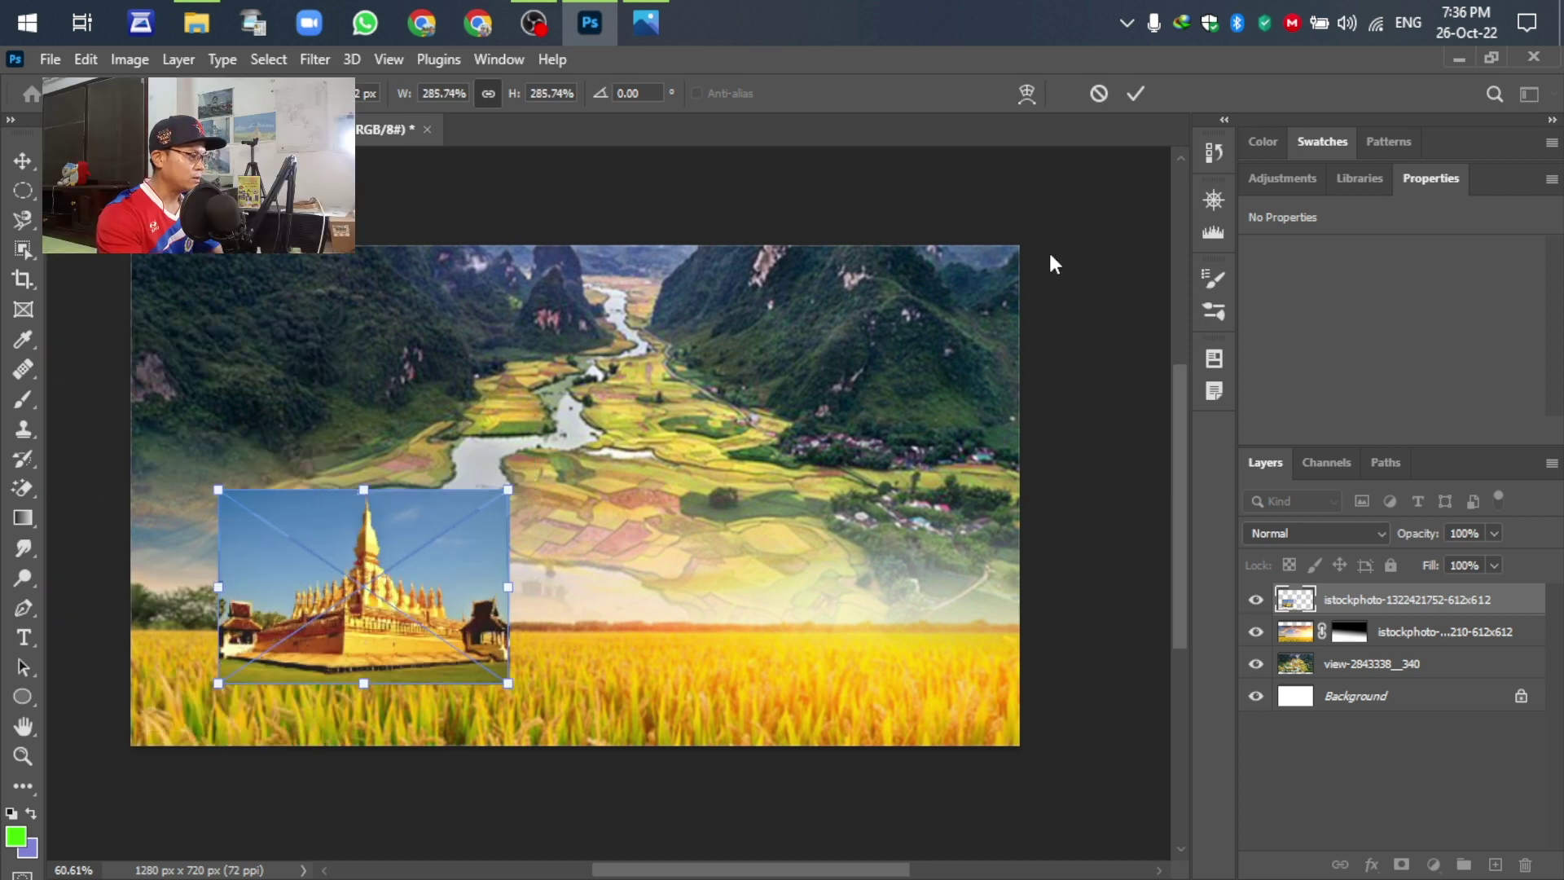
click(1137, 93)
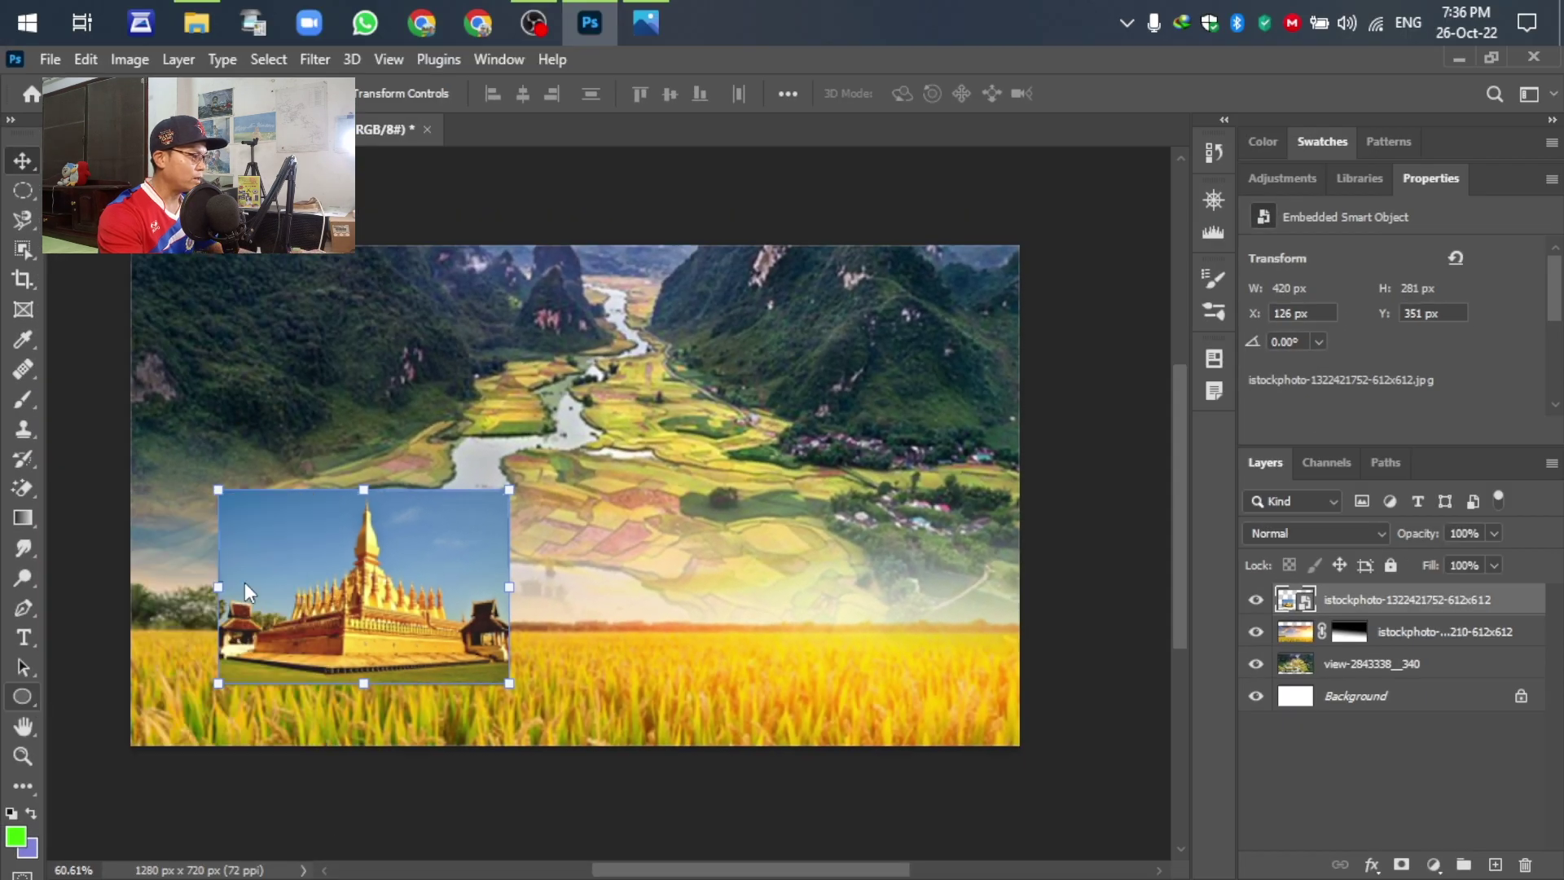
Draw a white circle about 265 px in diameter over the stupa photo with the Ellipse tool
key(u)
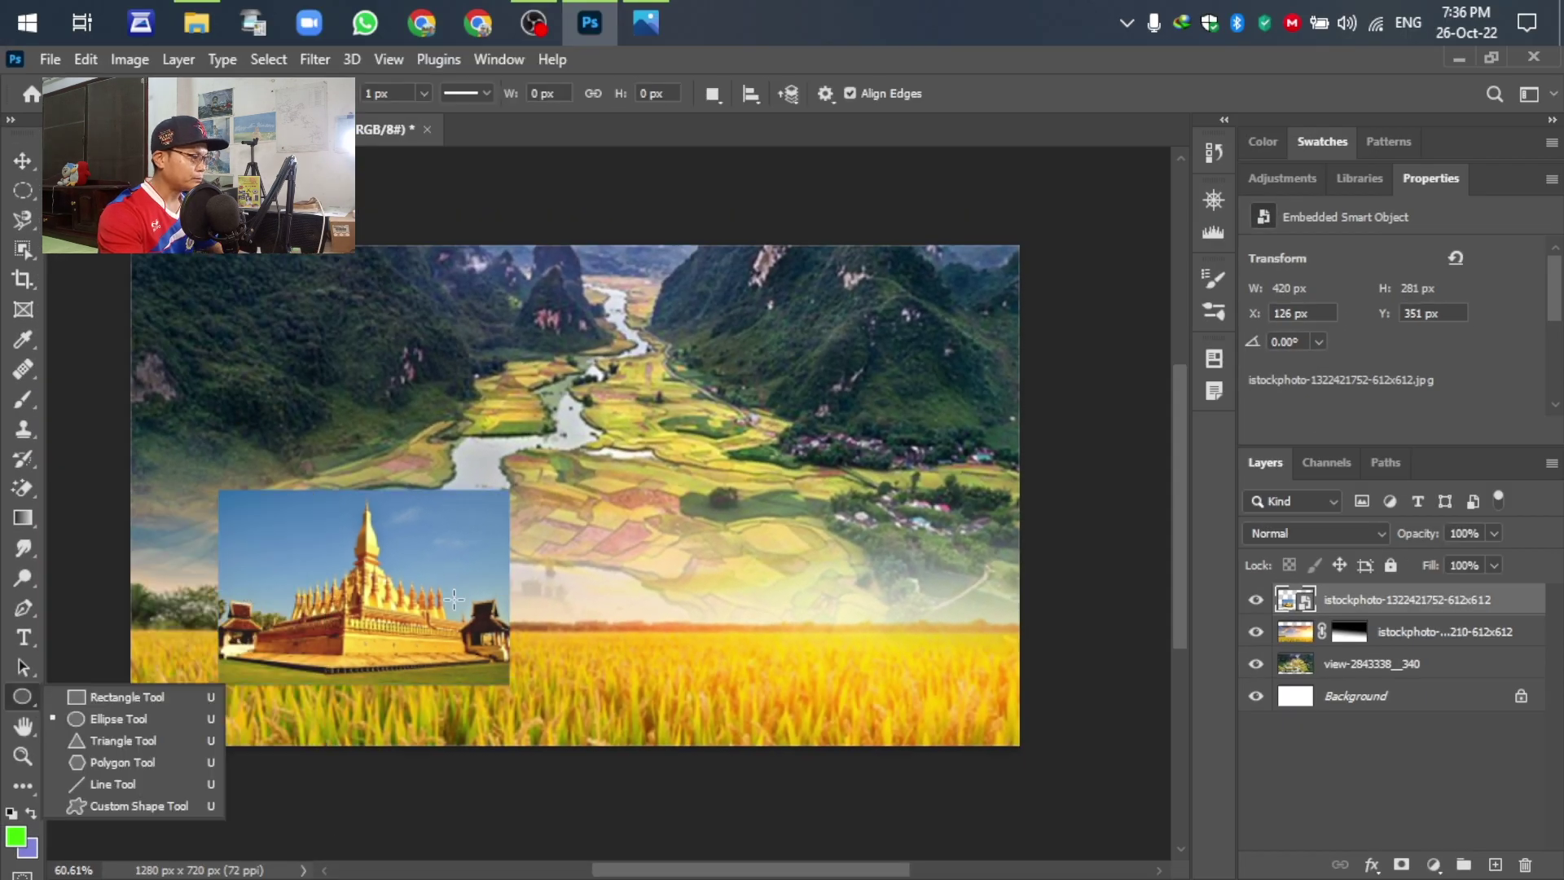
click(98, 715)
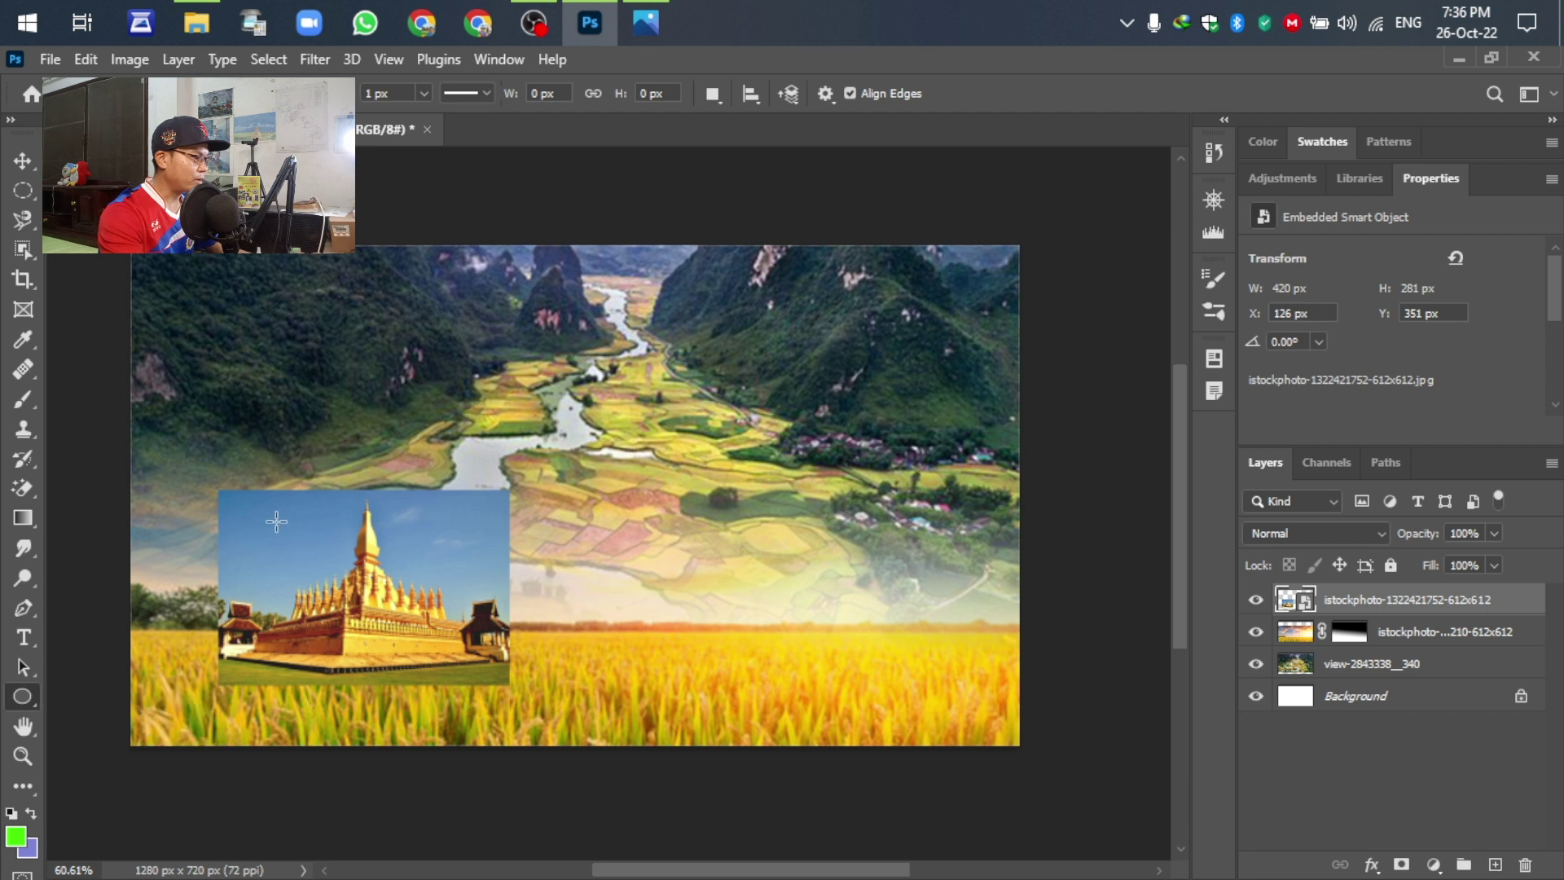
drag(271, 514, 321, 572)
key(shift)
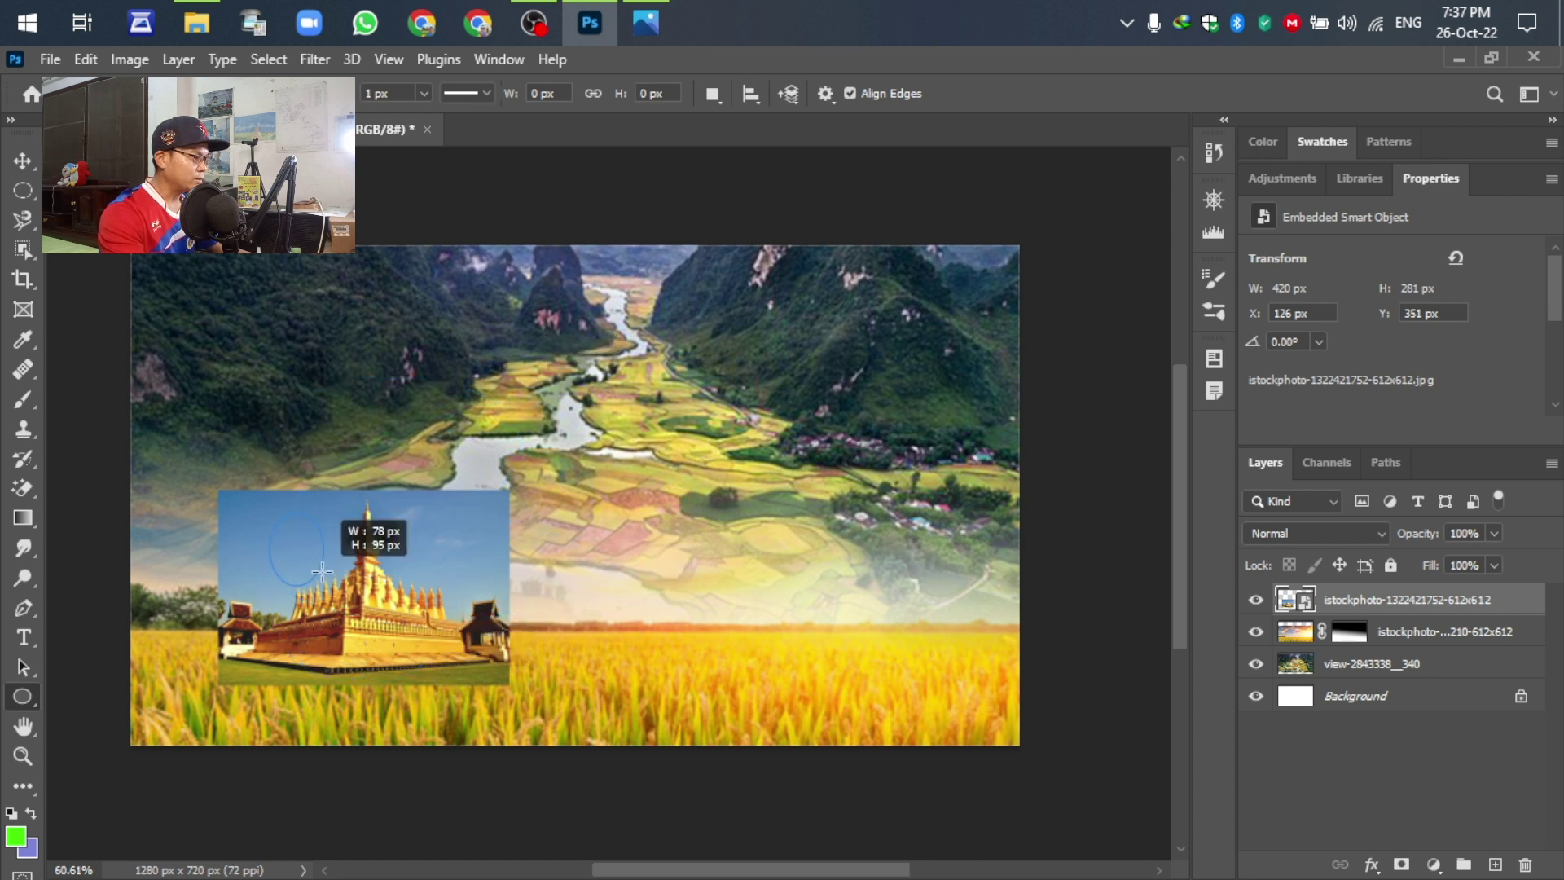
drag(321, 572, 486, 736)
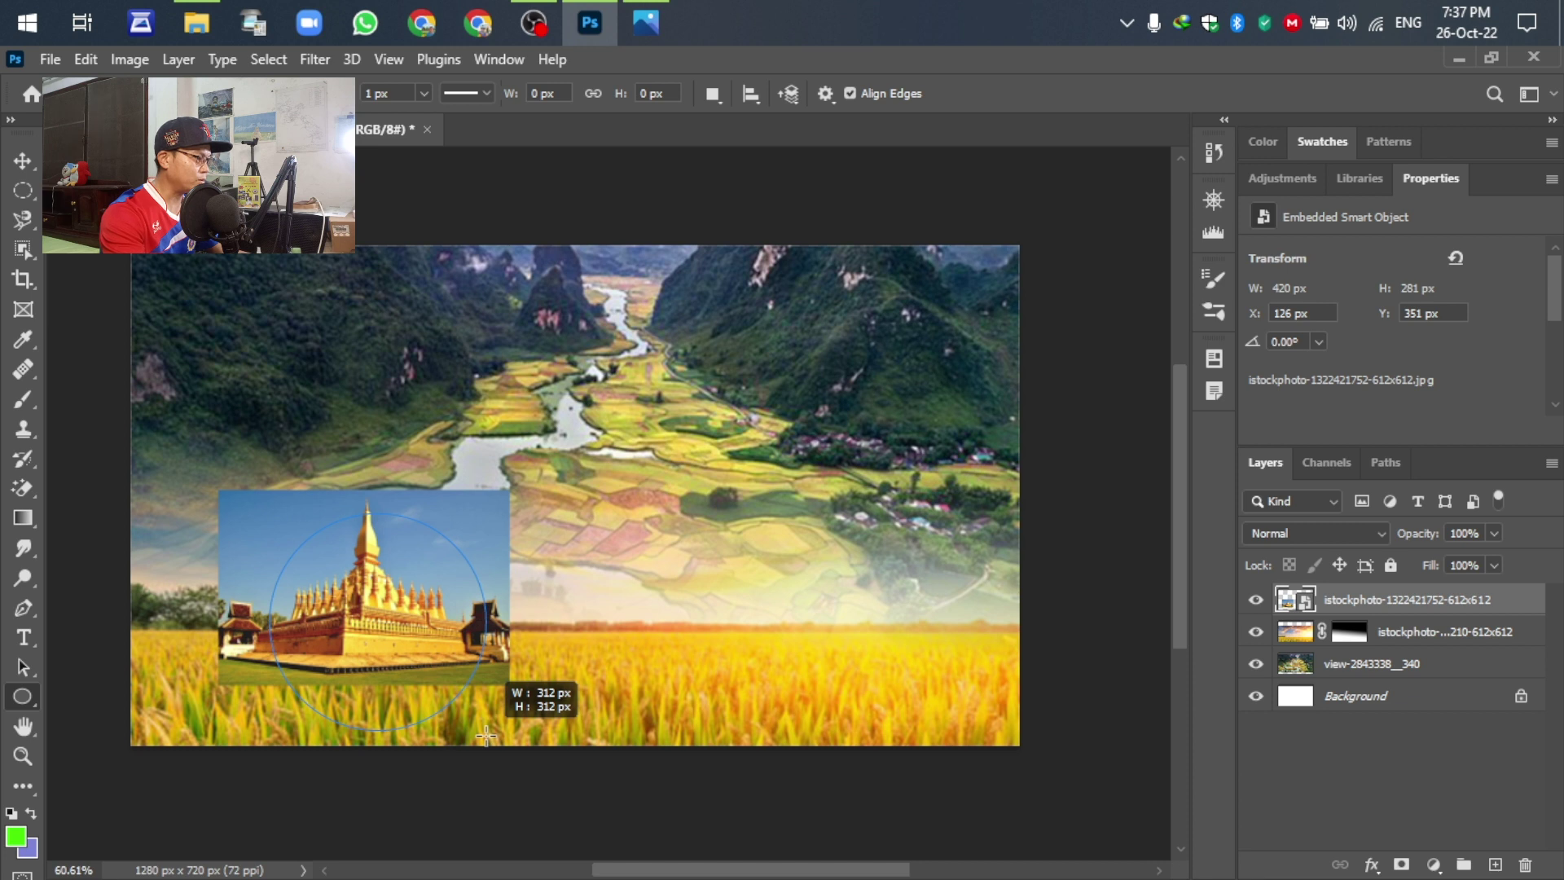
drag(485, 735, 485, 736)
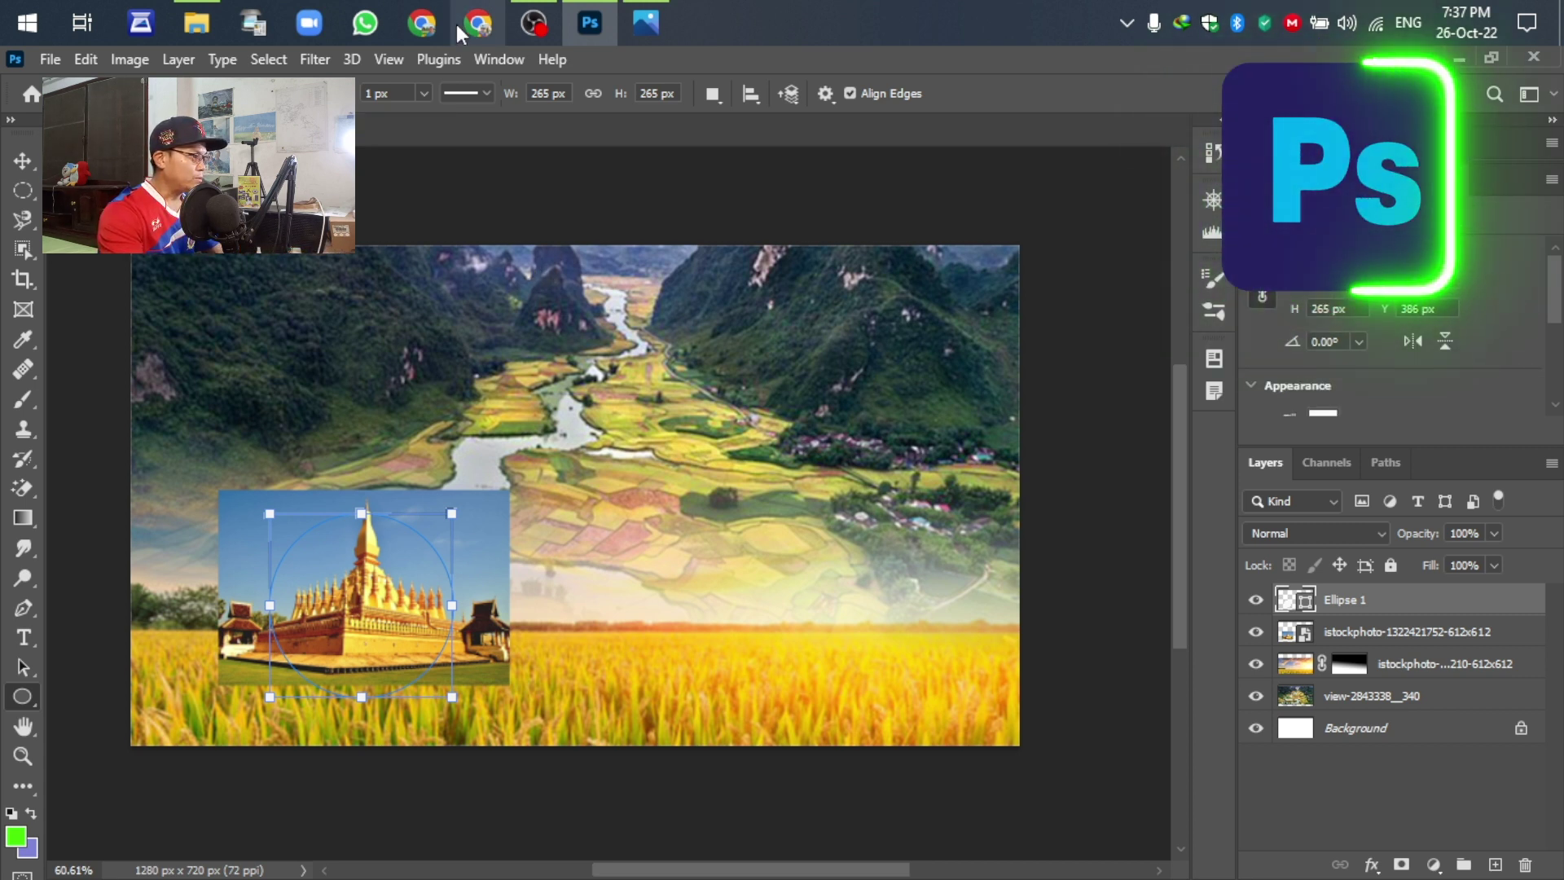
Move the circle up to centre it on the stupa photo and place its layer directly below the photo layer
key(v)
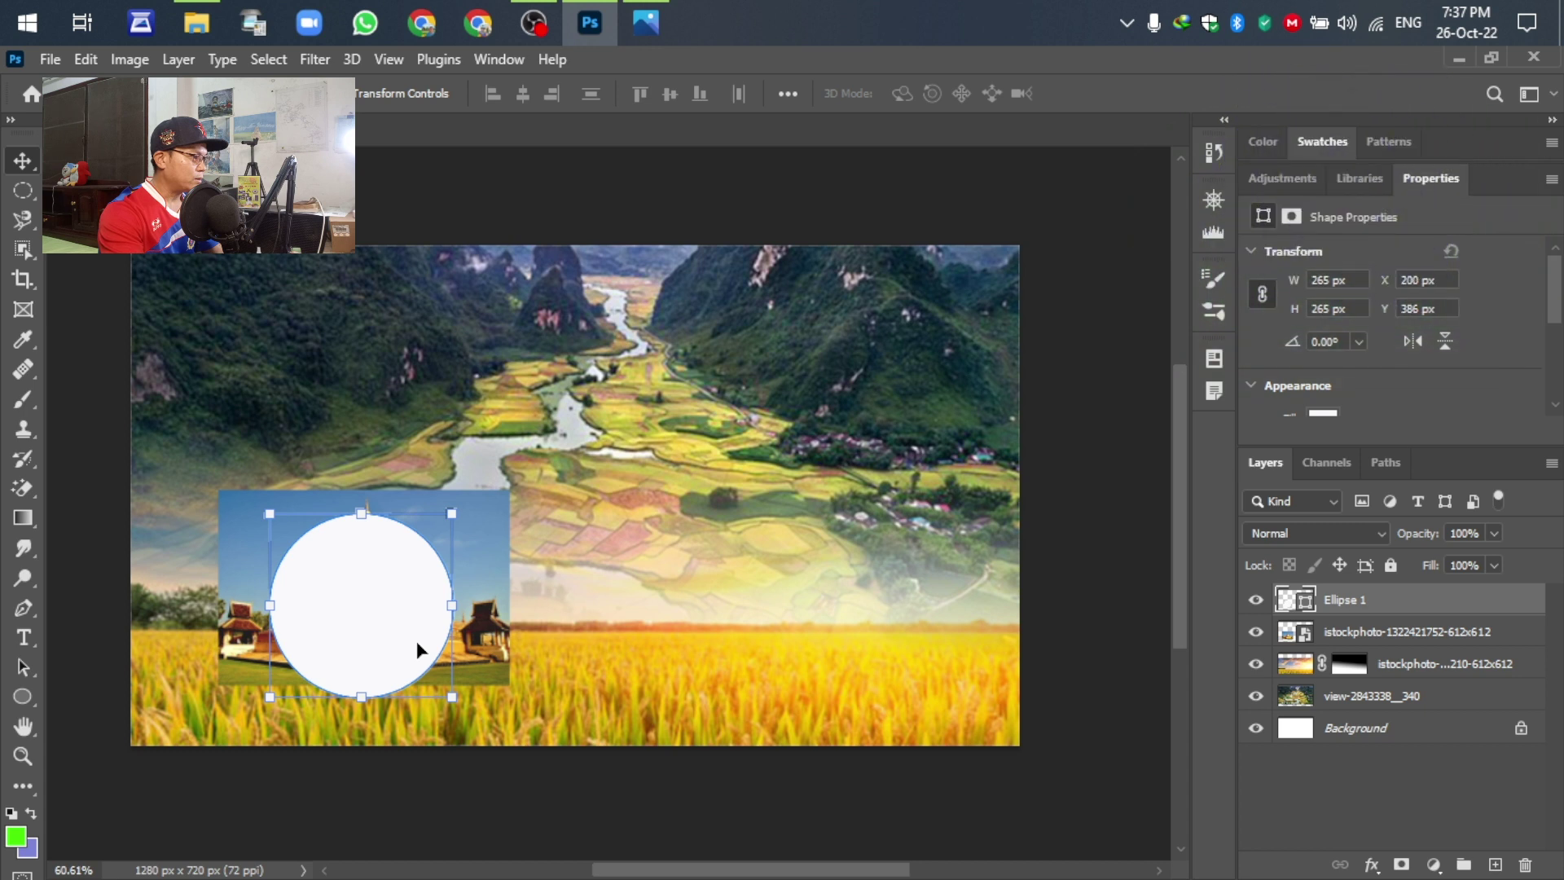
drag(417, 640, 421, 619)
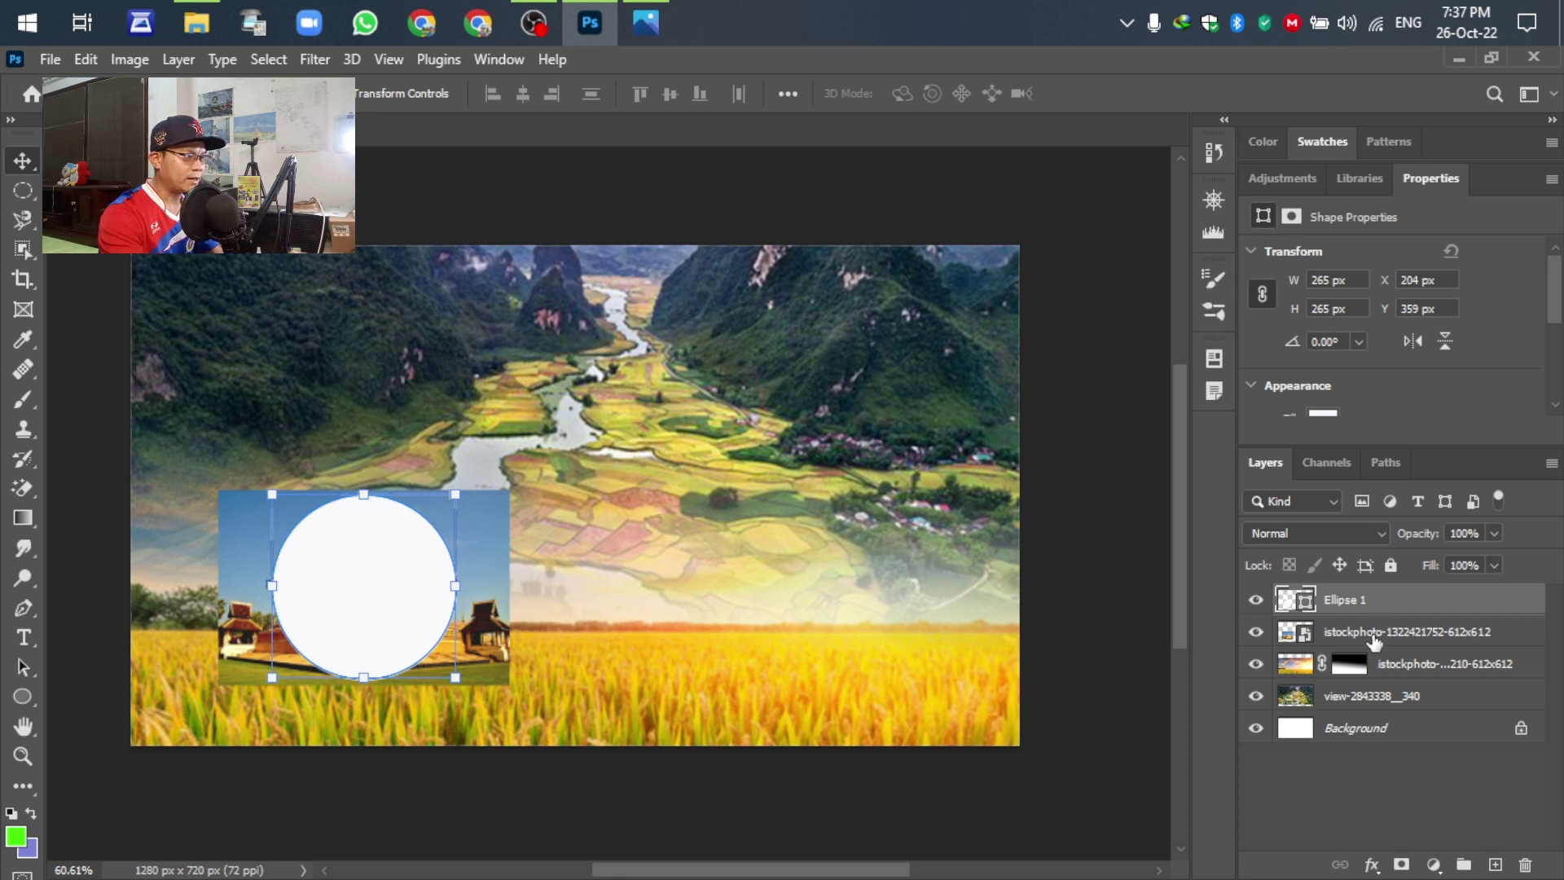
drag(1368, 600, 1373, 639)
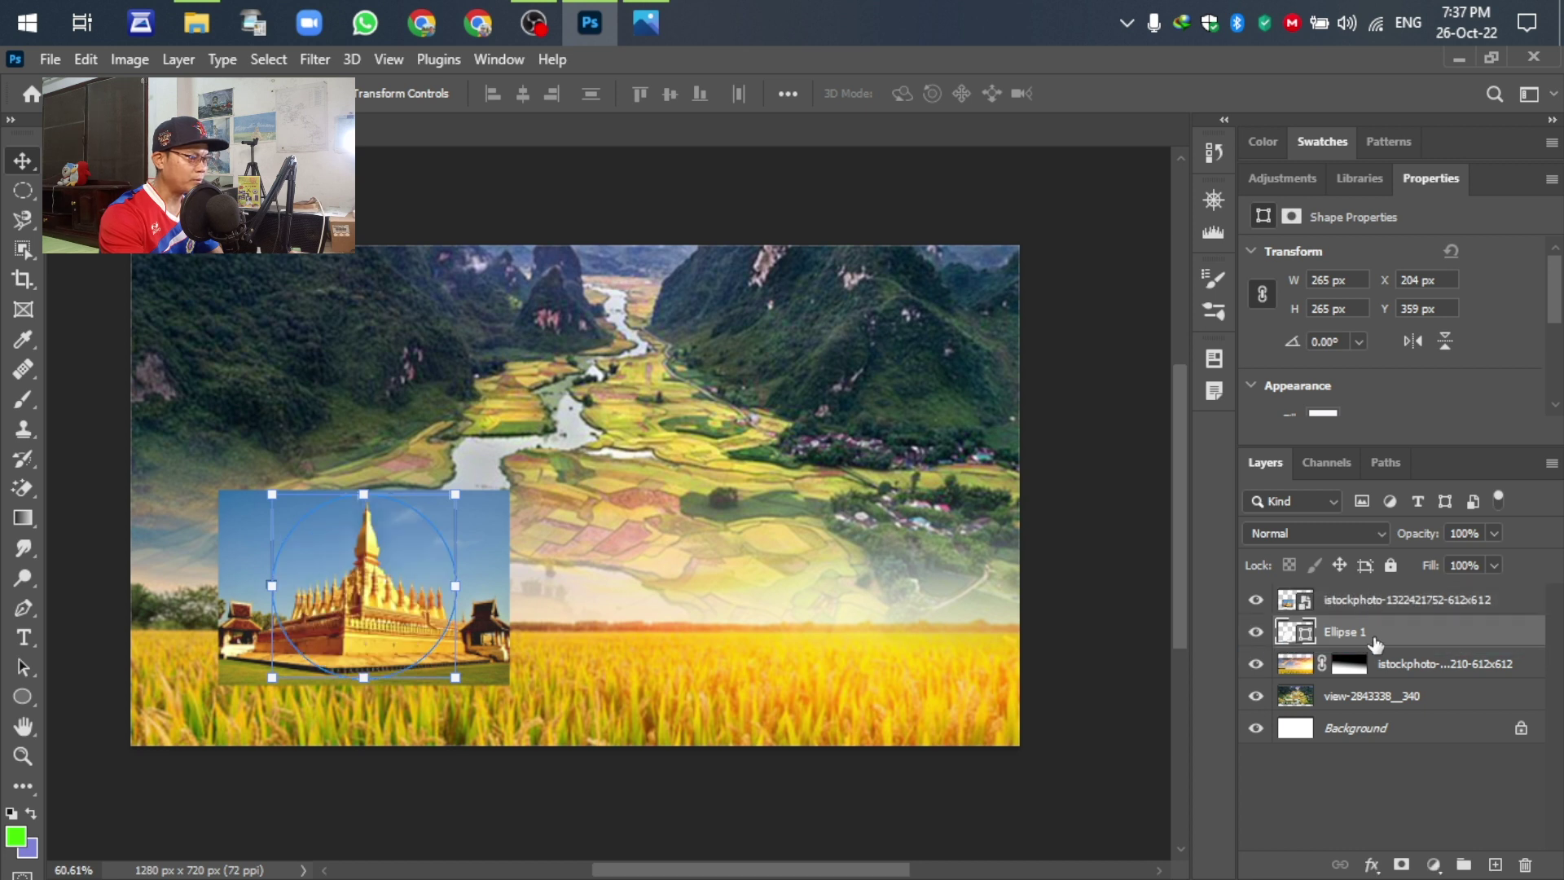
Lower the stupa photo layer's opacity to 47% and nudge the photo 1 px right to align it with the circle
click(352, 588)
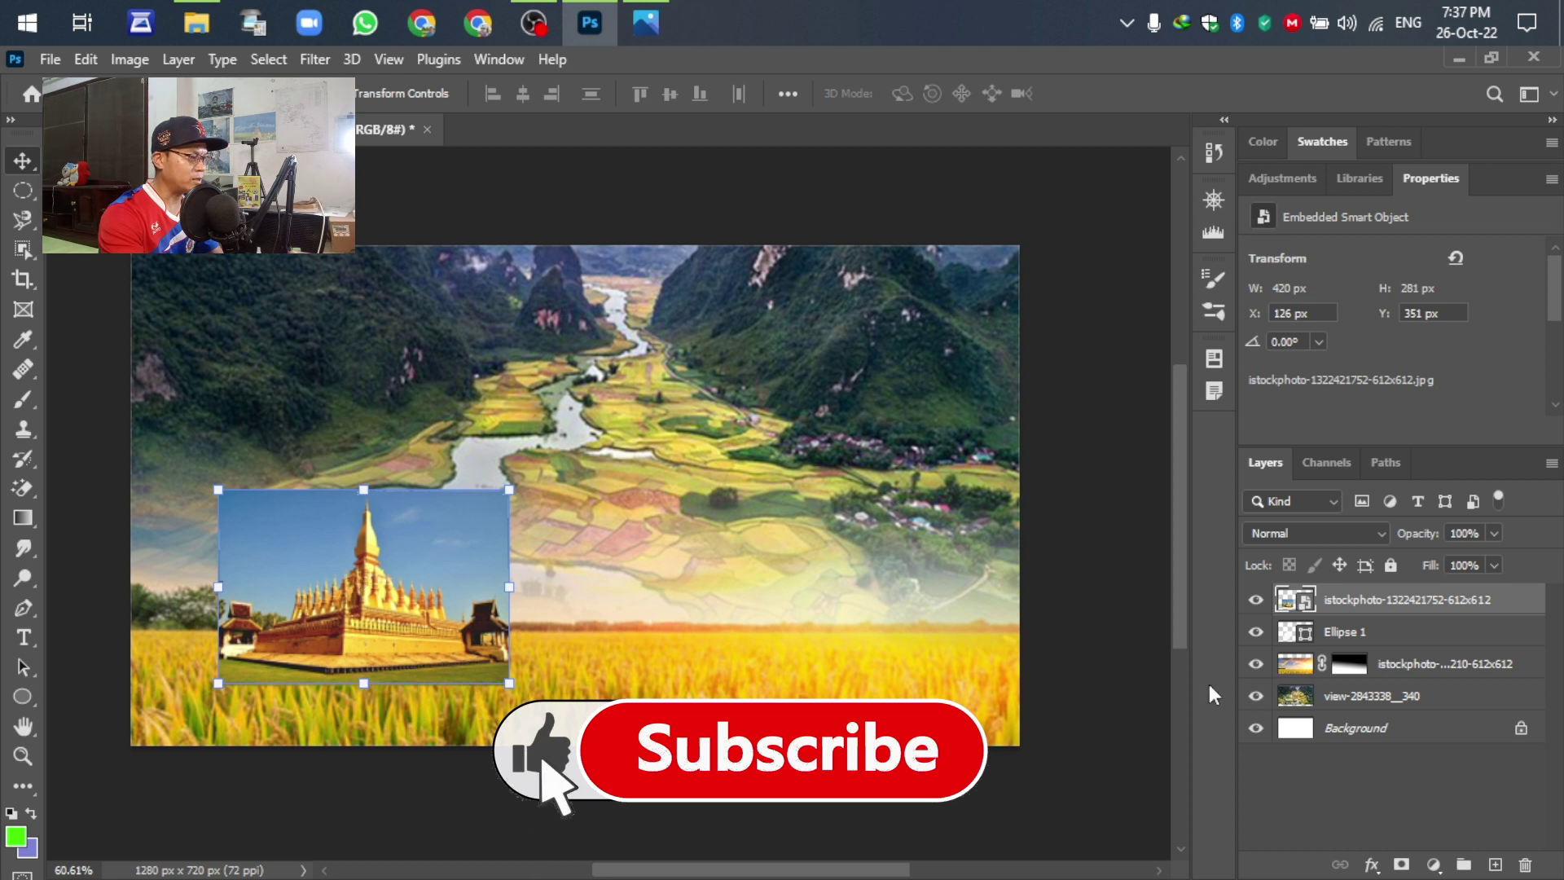
click(1494, 533)
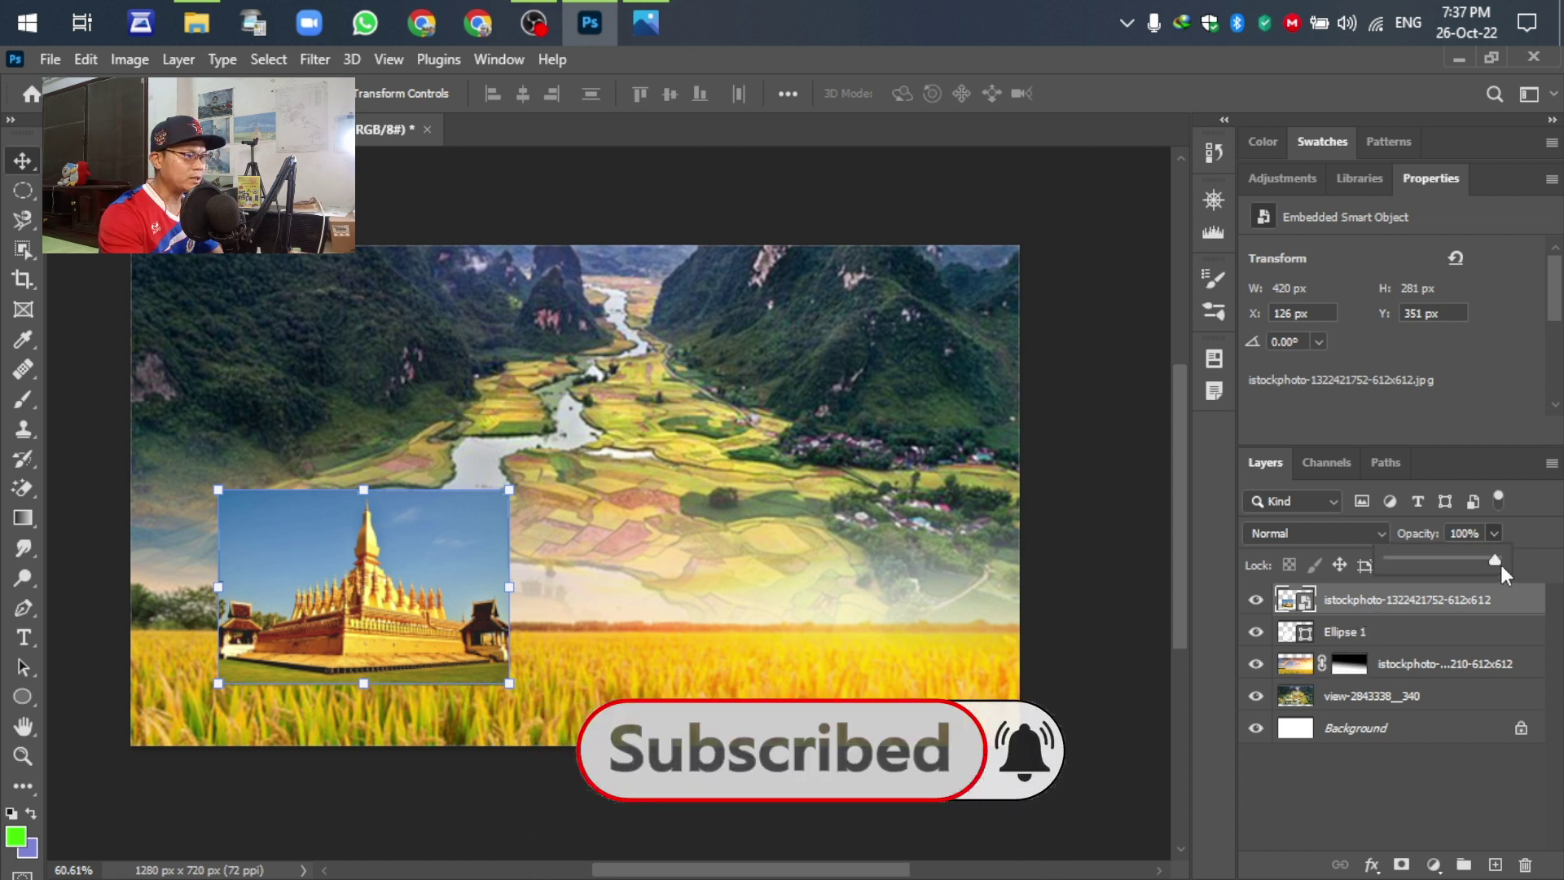
drag(1501, 565, 1440, 561)
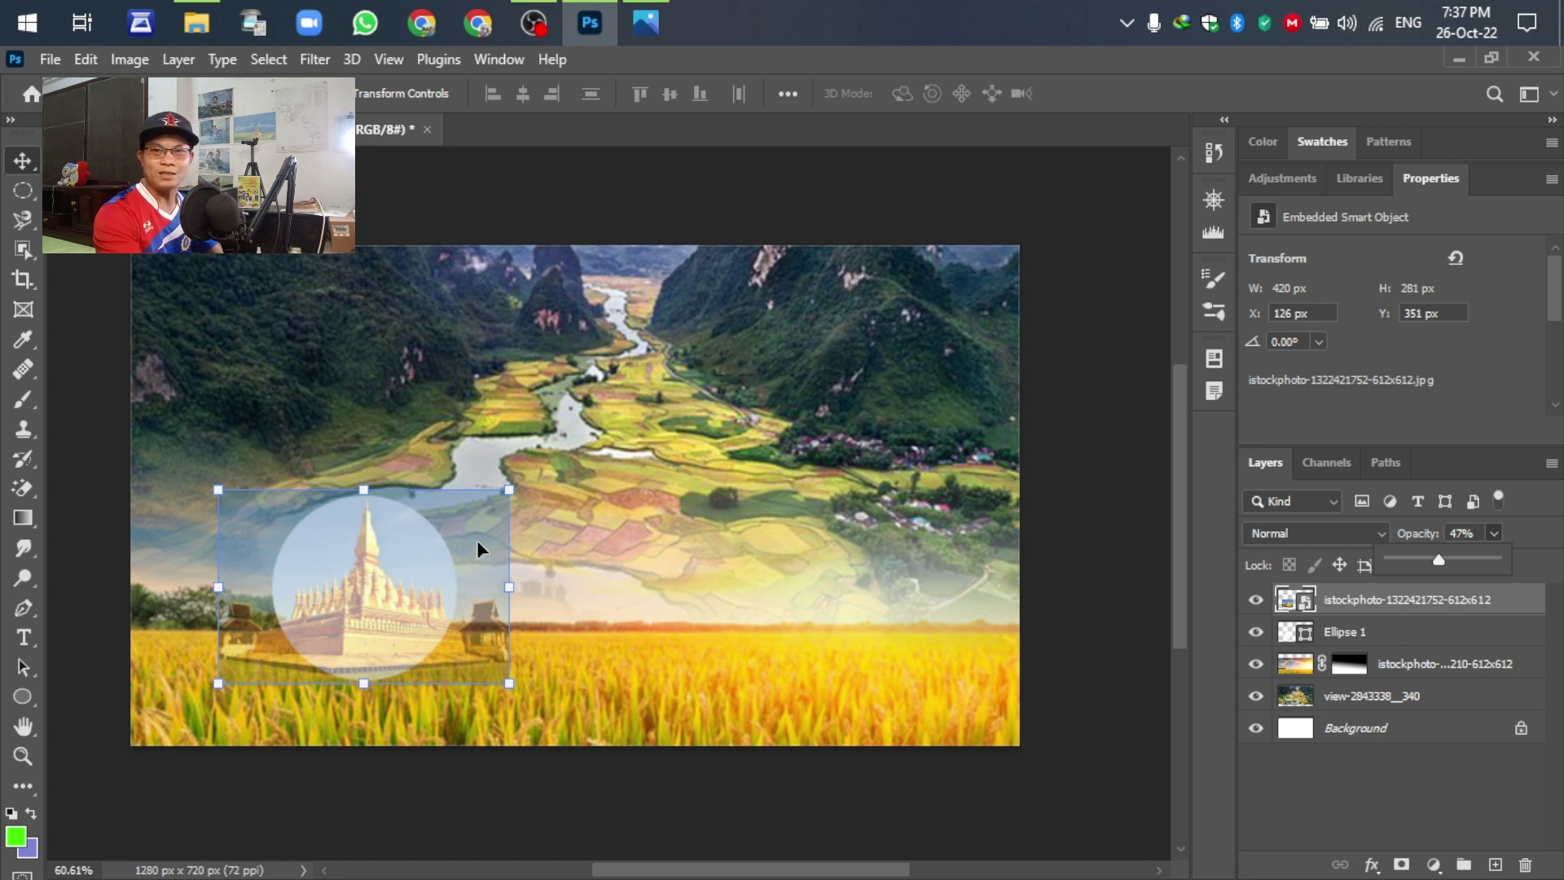
mouse_move(486, 546)
mouse_down()
mouse_move(475, 526)
mouse_move(476, 550)
mouse_move(505, 551)
mouse_move(471, 552)
mouse_move(513, 552)
mouse_move(467, 545)
mouse_up()
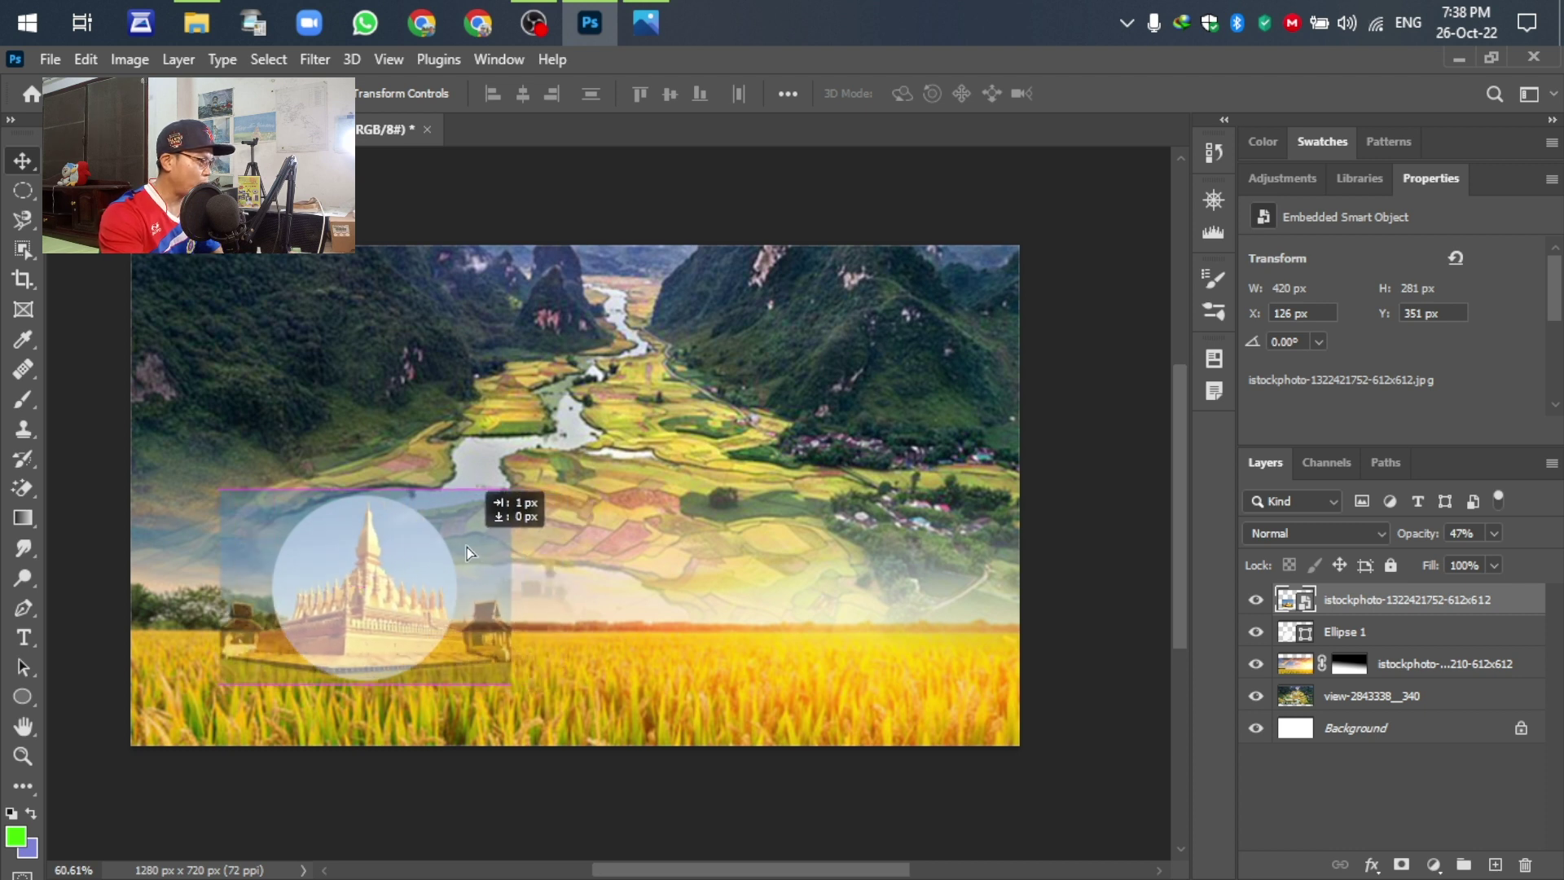
drag(466, 546, 468, 546)
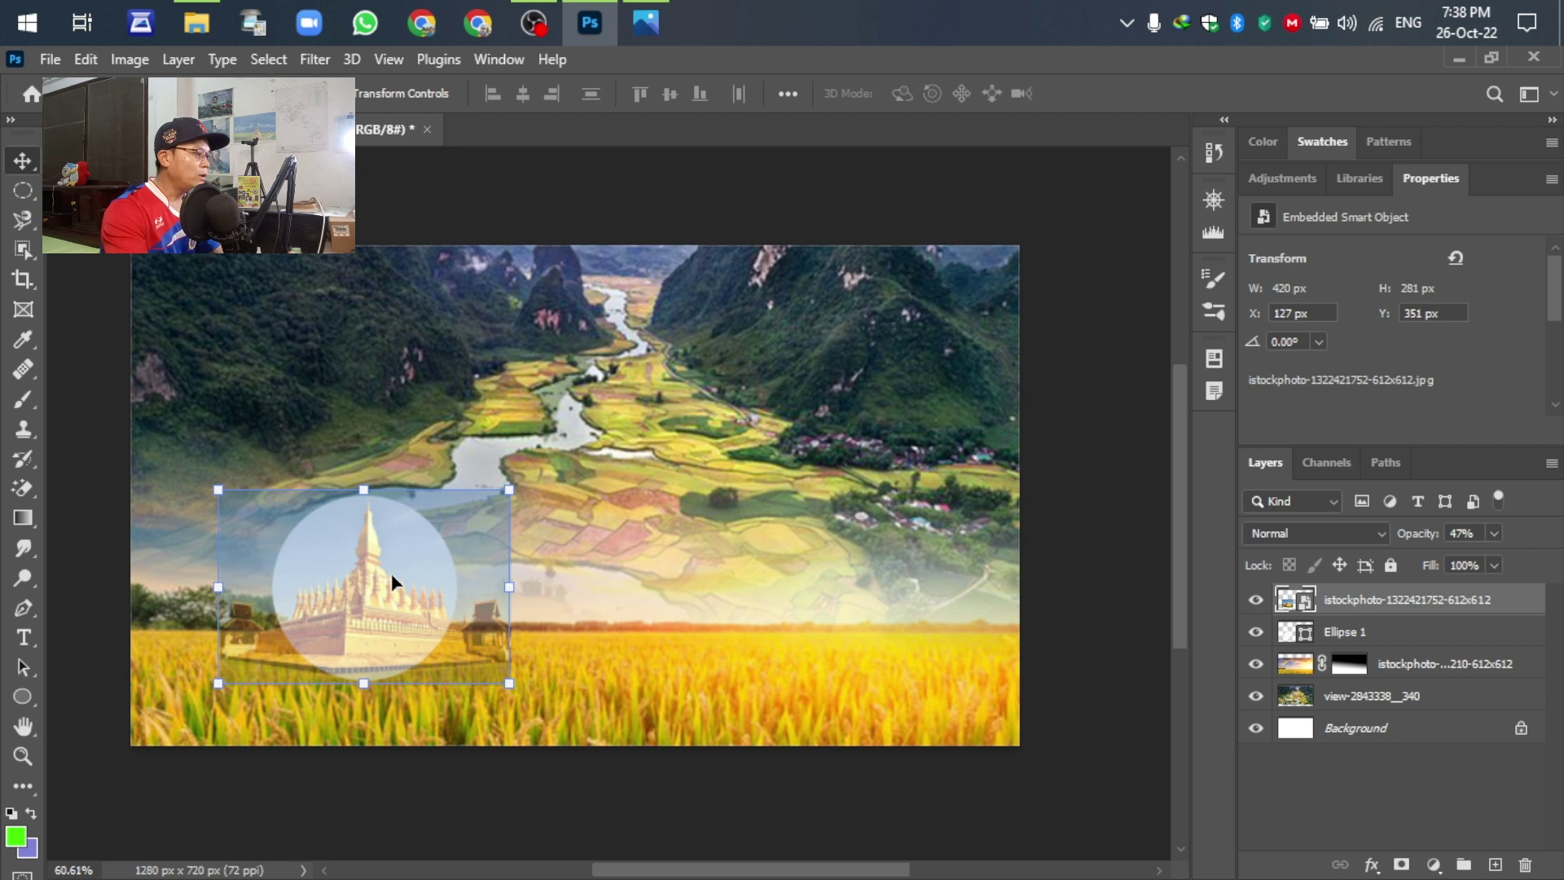
Clip the stupa photo to the circle with a clipping mask and restore the photo layer's opacity to 100%
right_click(1366, 611)
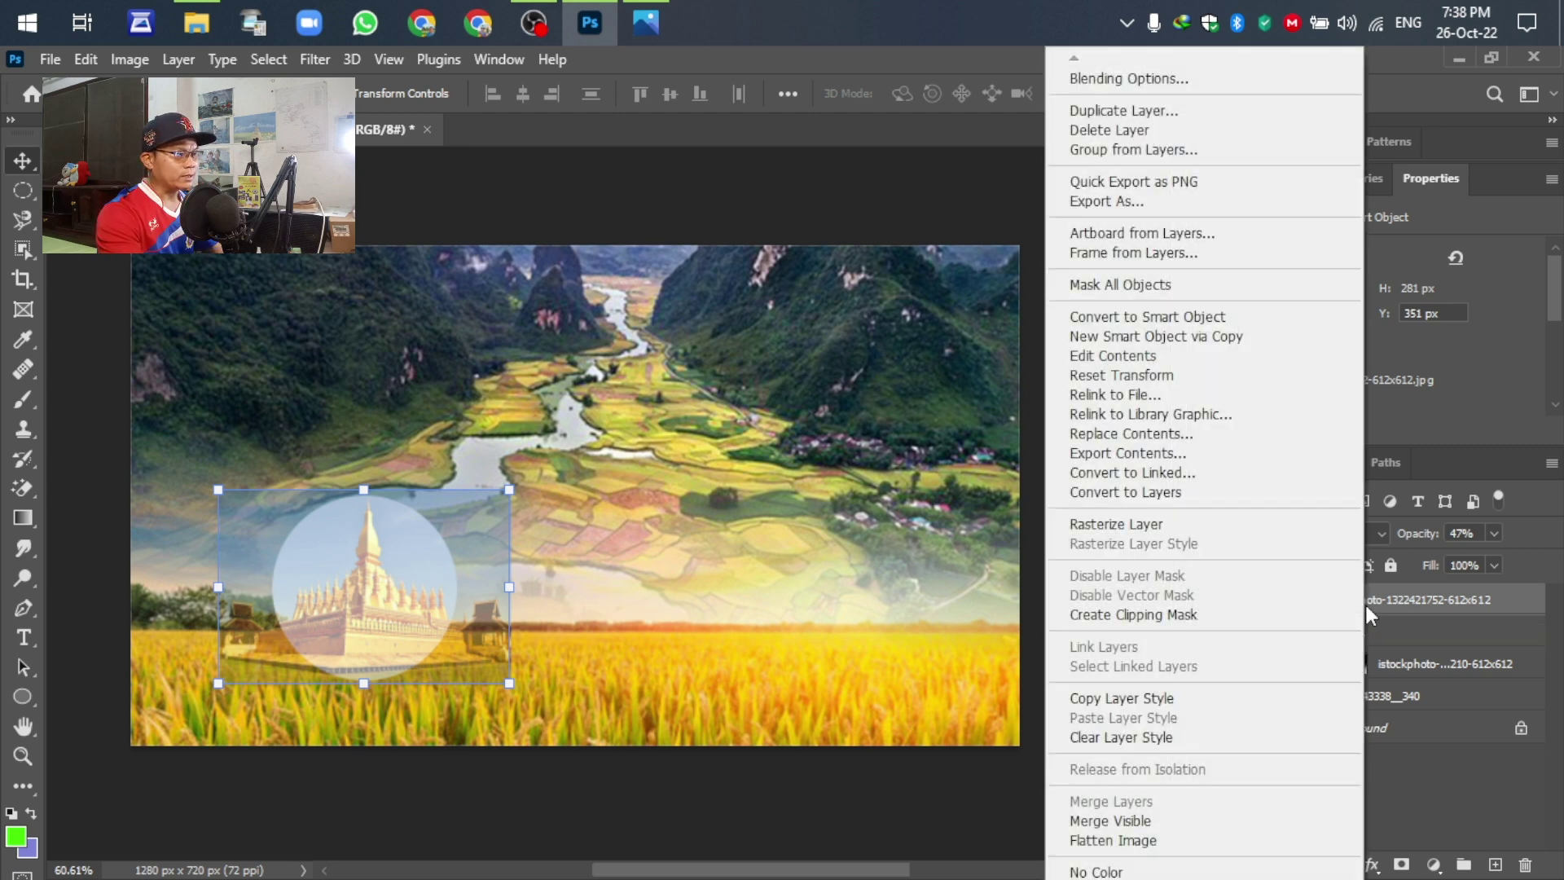
click(1153, 623)
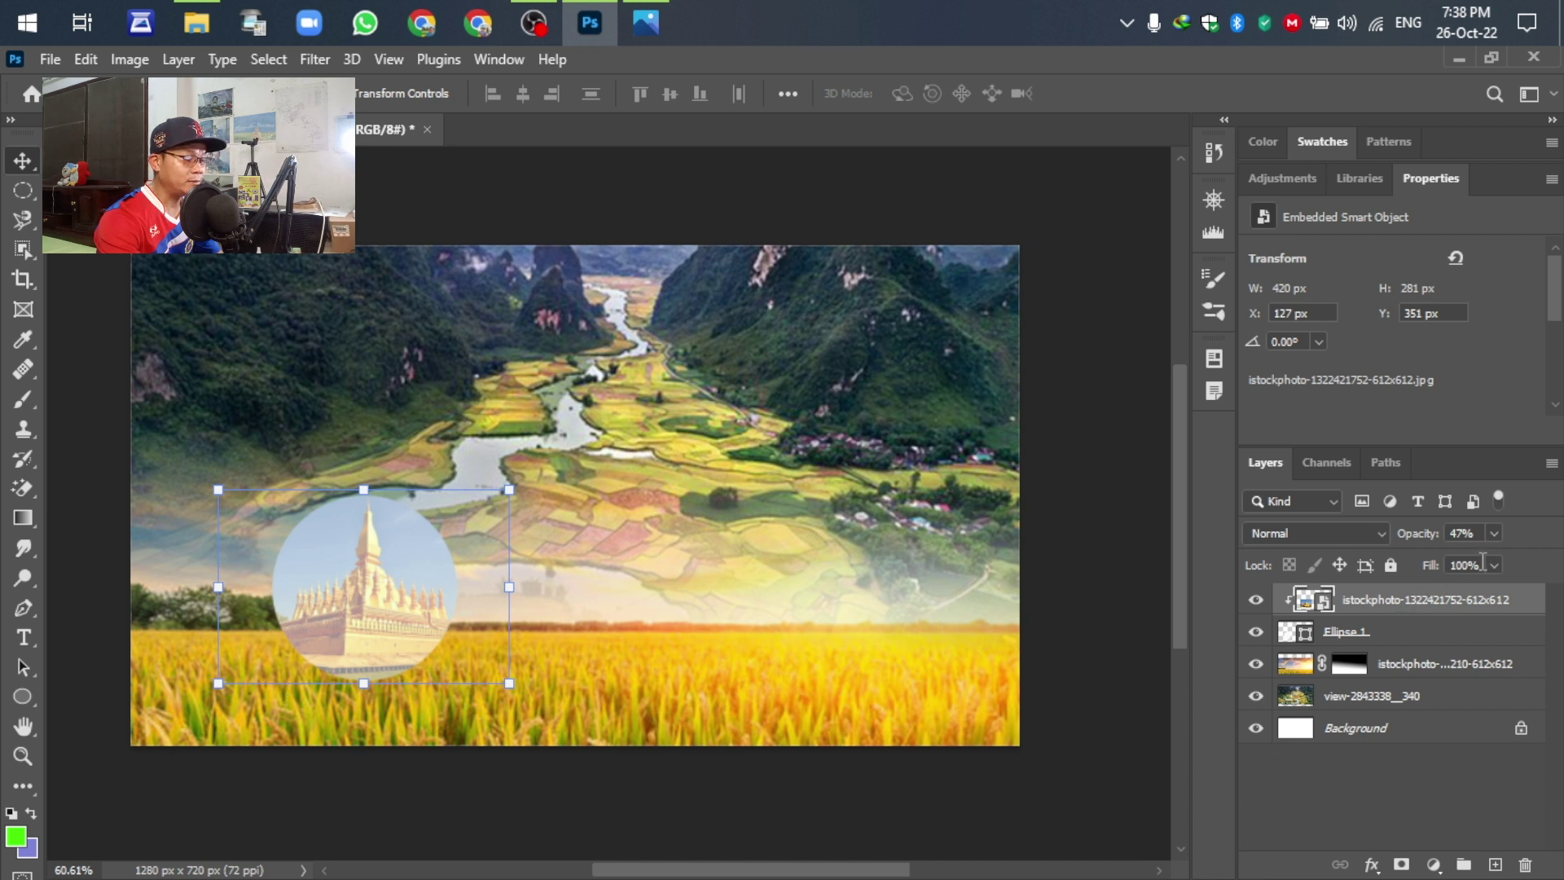
click(1495, 535)
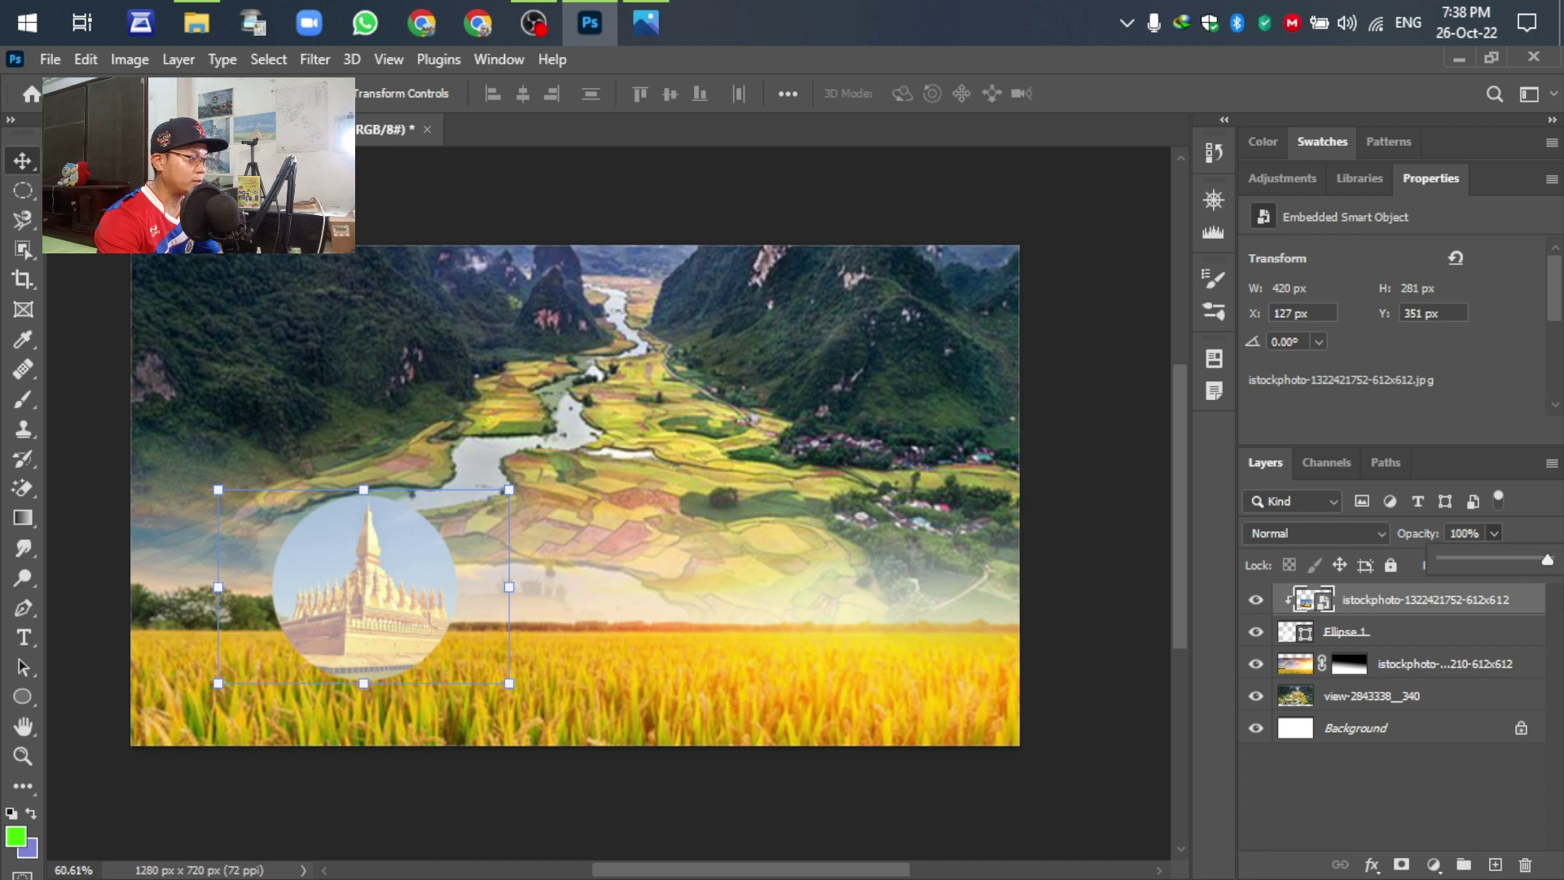
drag(1535, 561, 1552, 560)
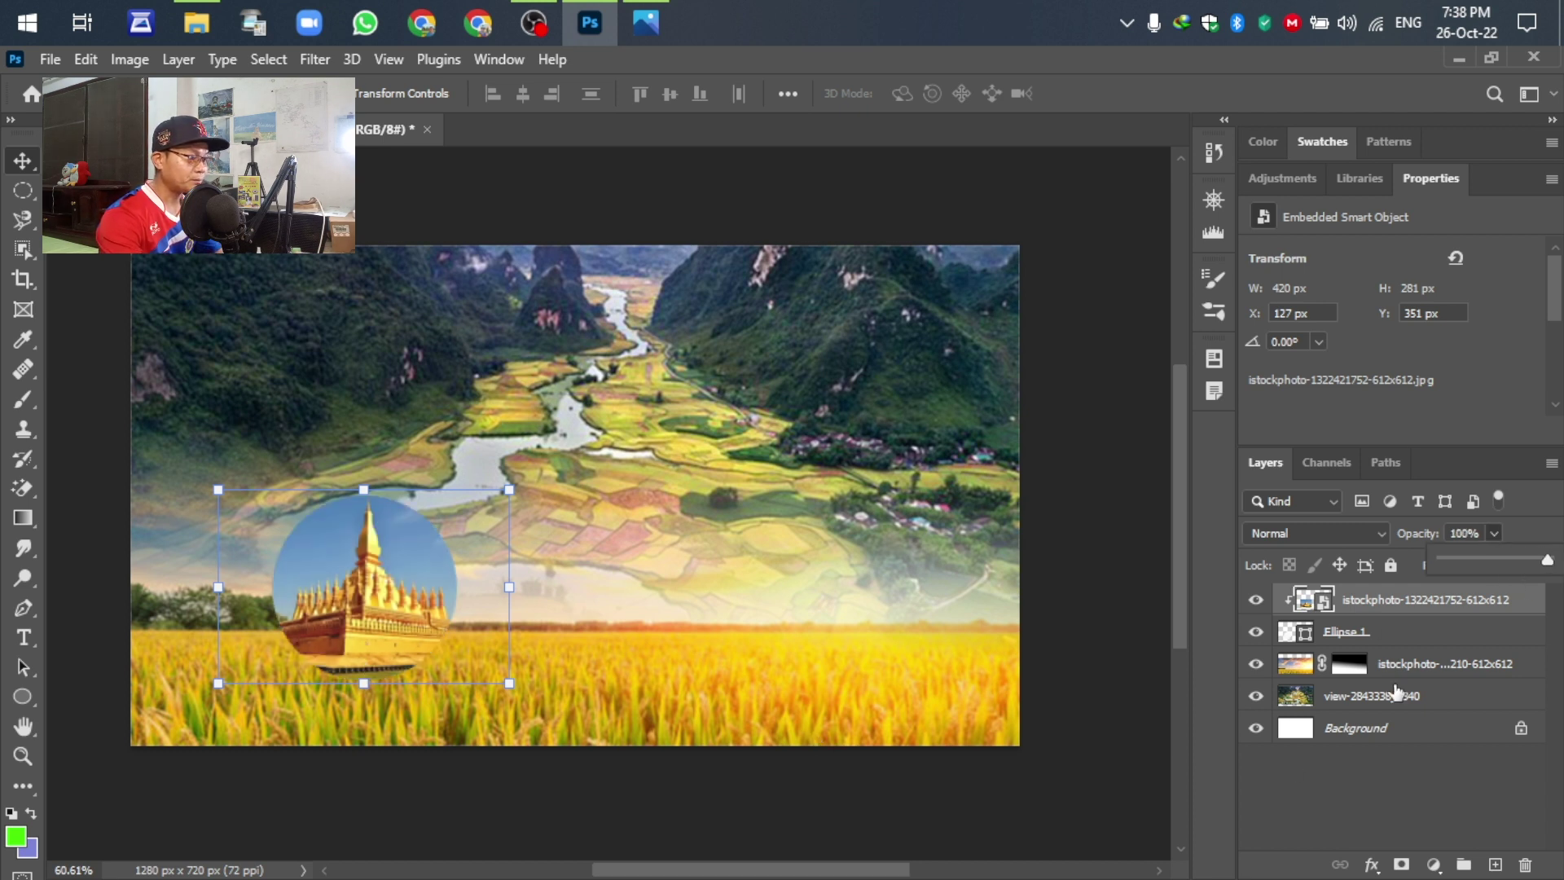
Group the circle layer and the clipped stupa photo layer together
click(1333, 642)
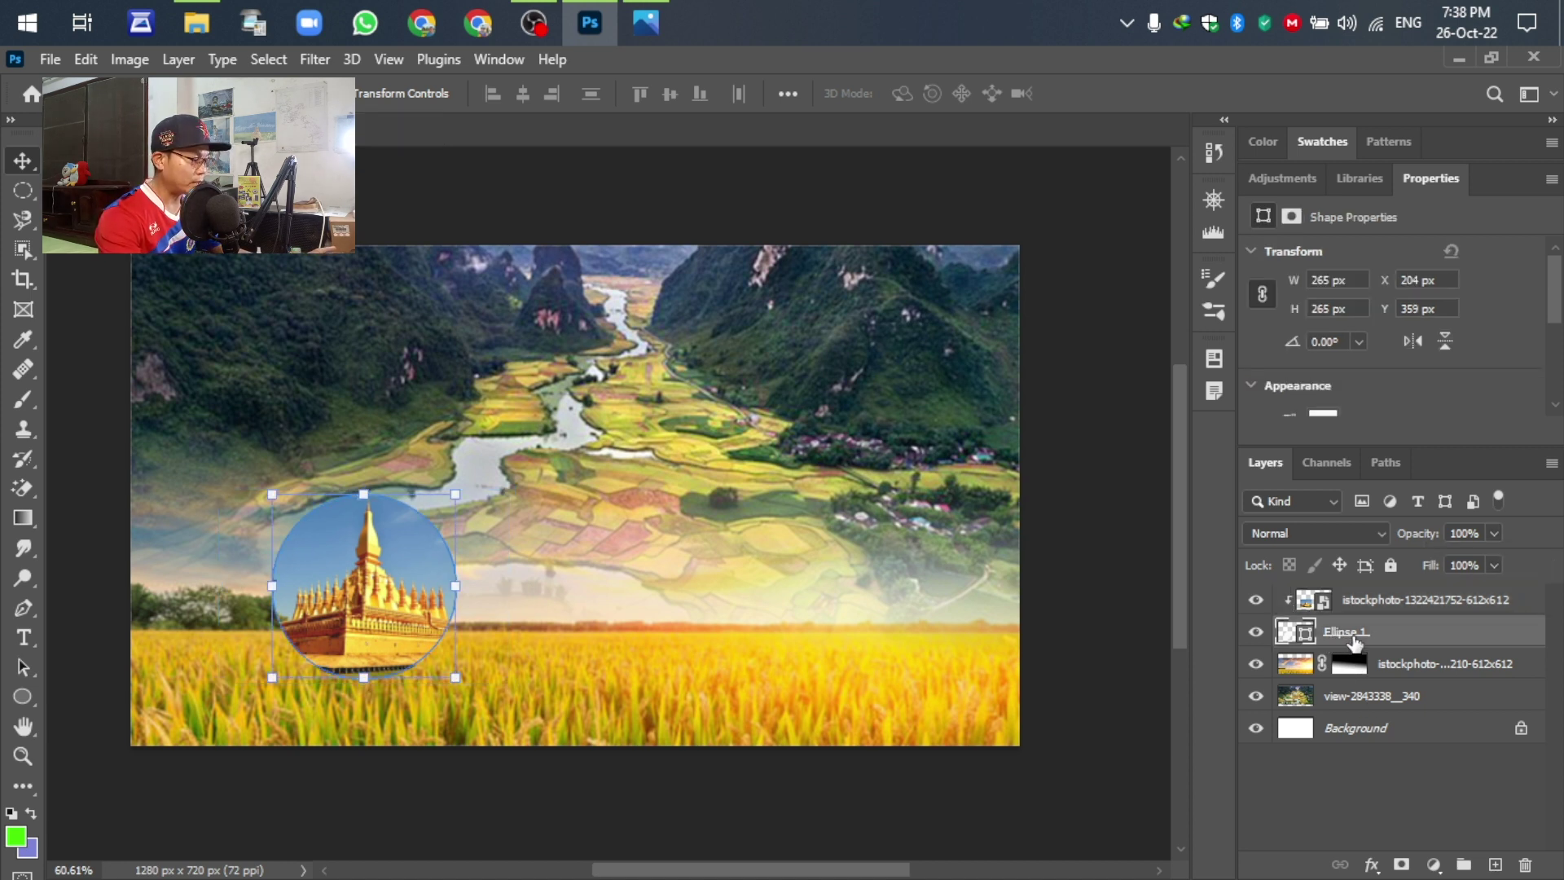
shift+click(1379, 609)
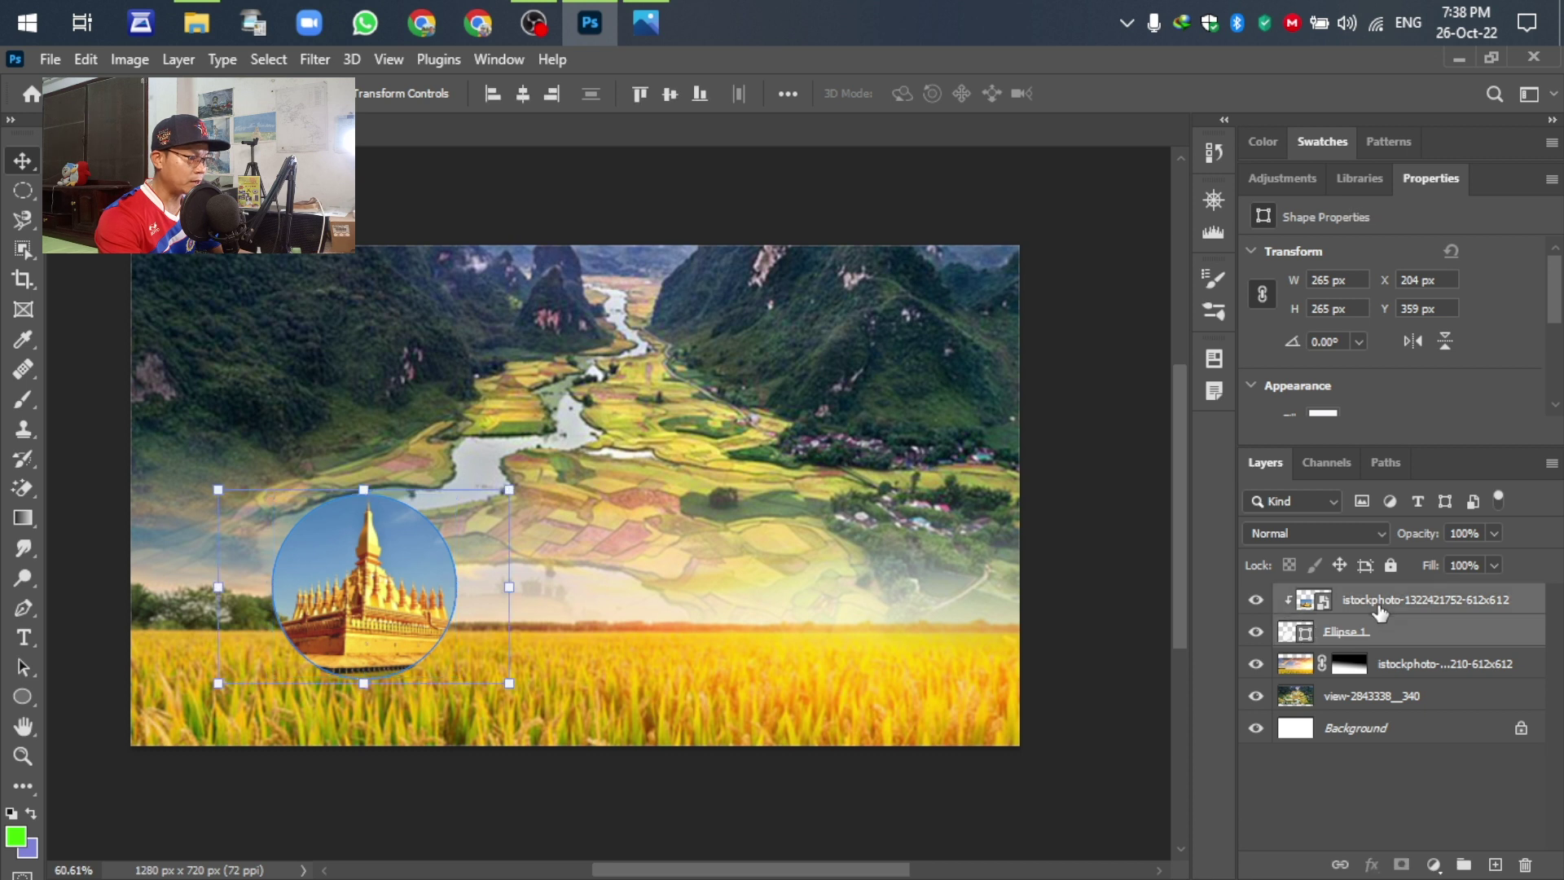
key(ctrl+g)
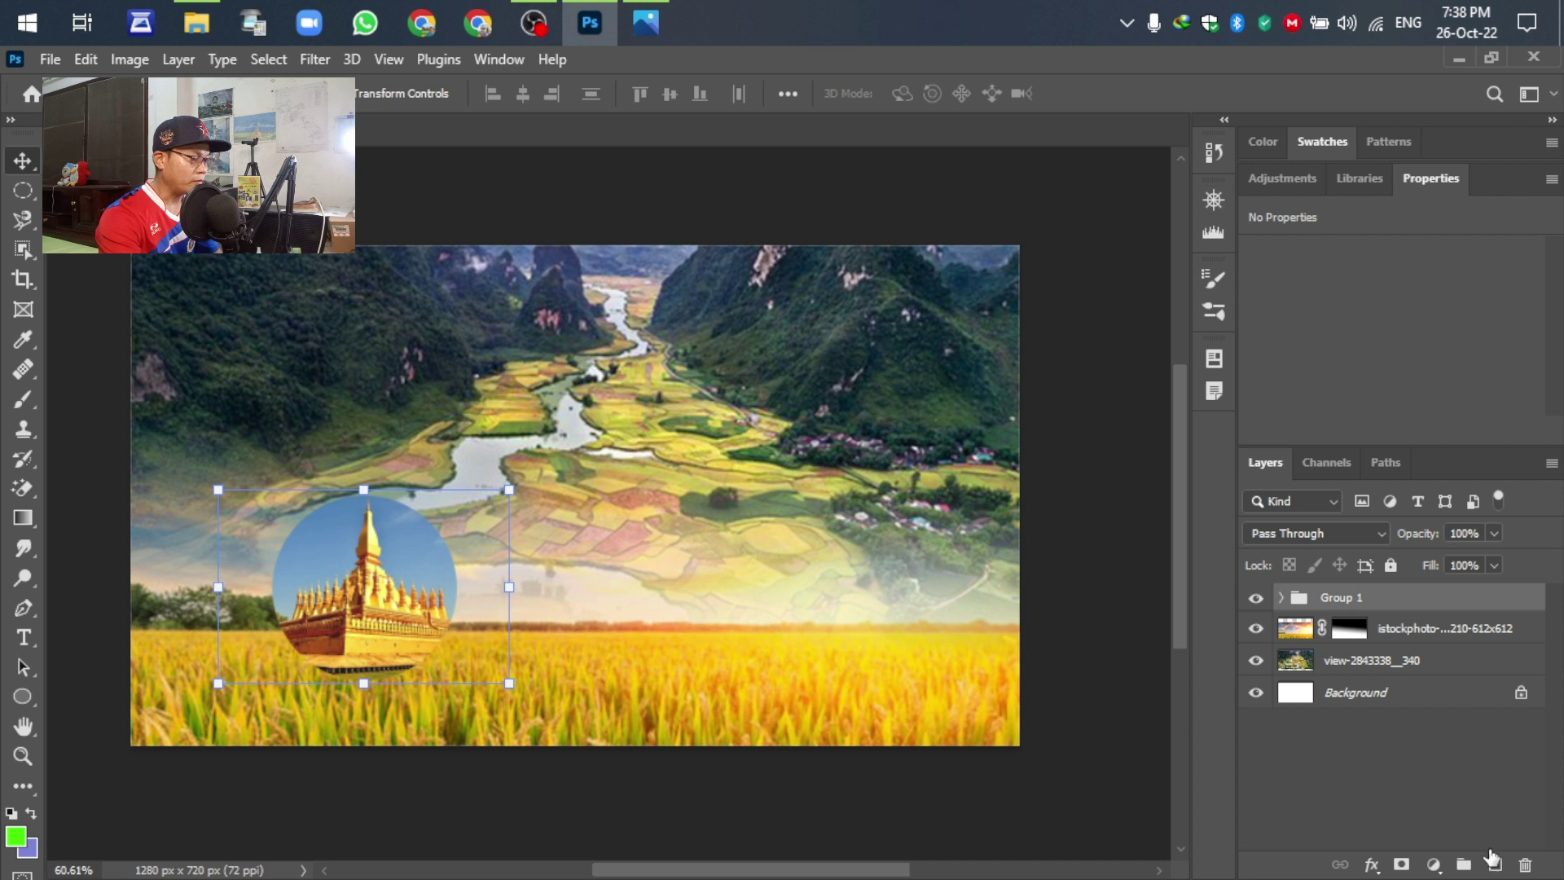
Add a black drop shadow to the stupa group with 100% opacity, 0 px distance, 23% spread and 21 px size, briefly previewing a stroke
click(1371, 865)
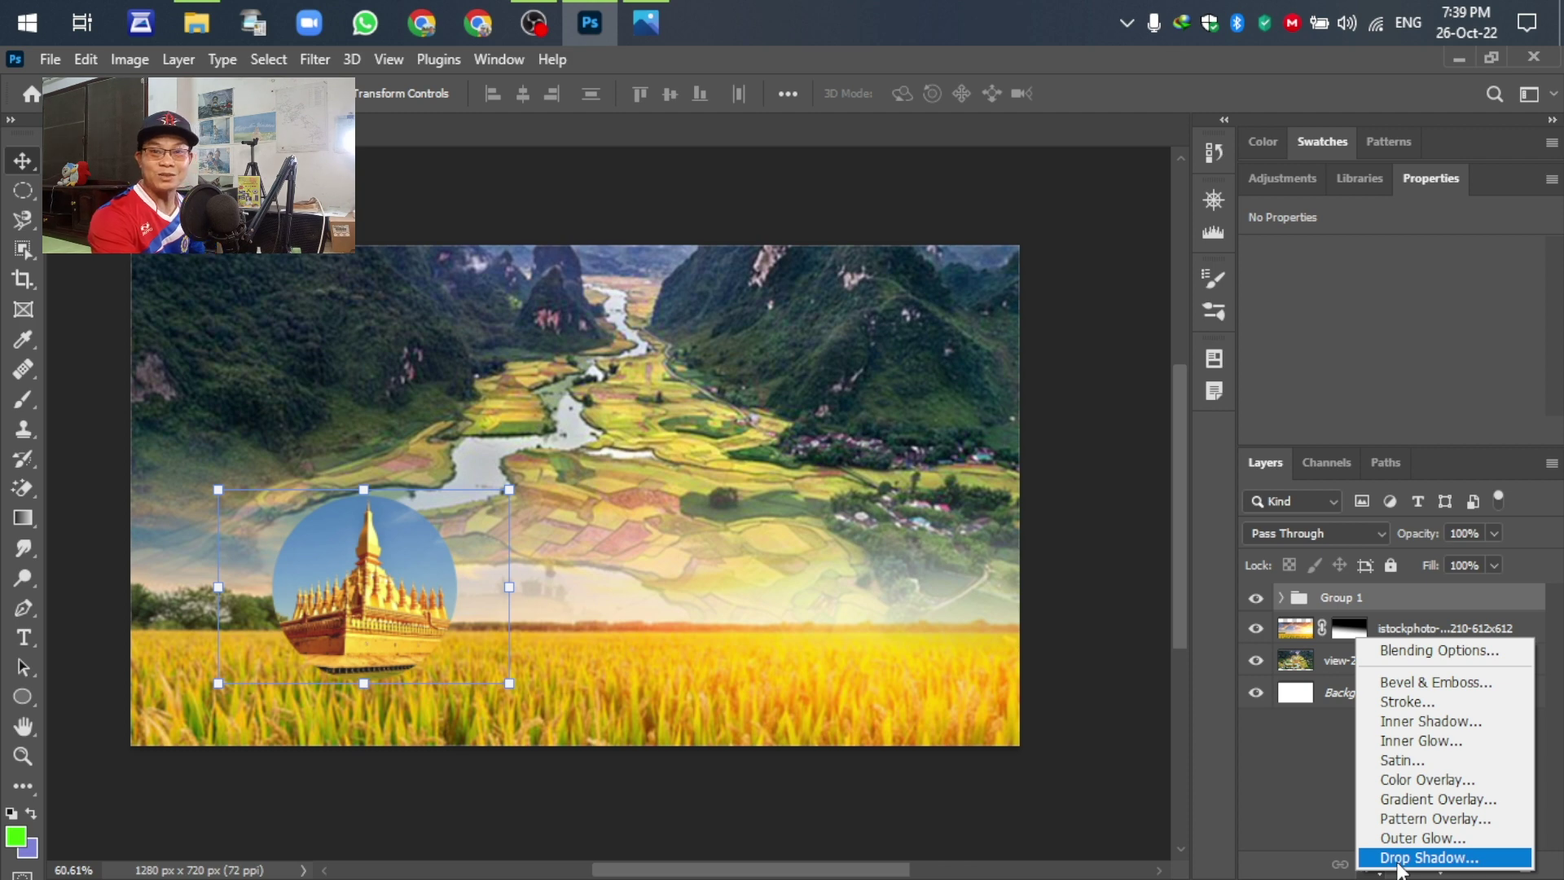
click(1398, 868)
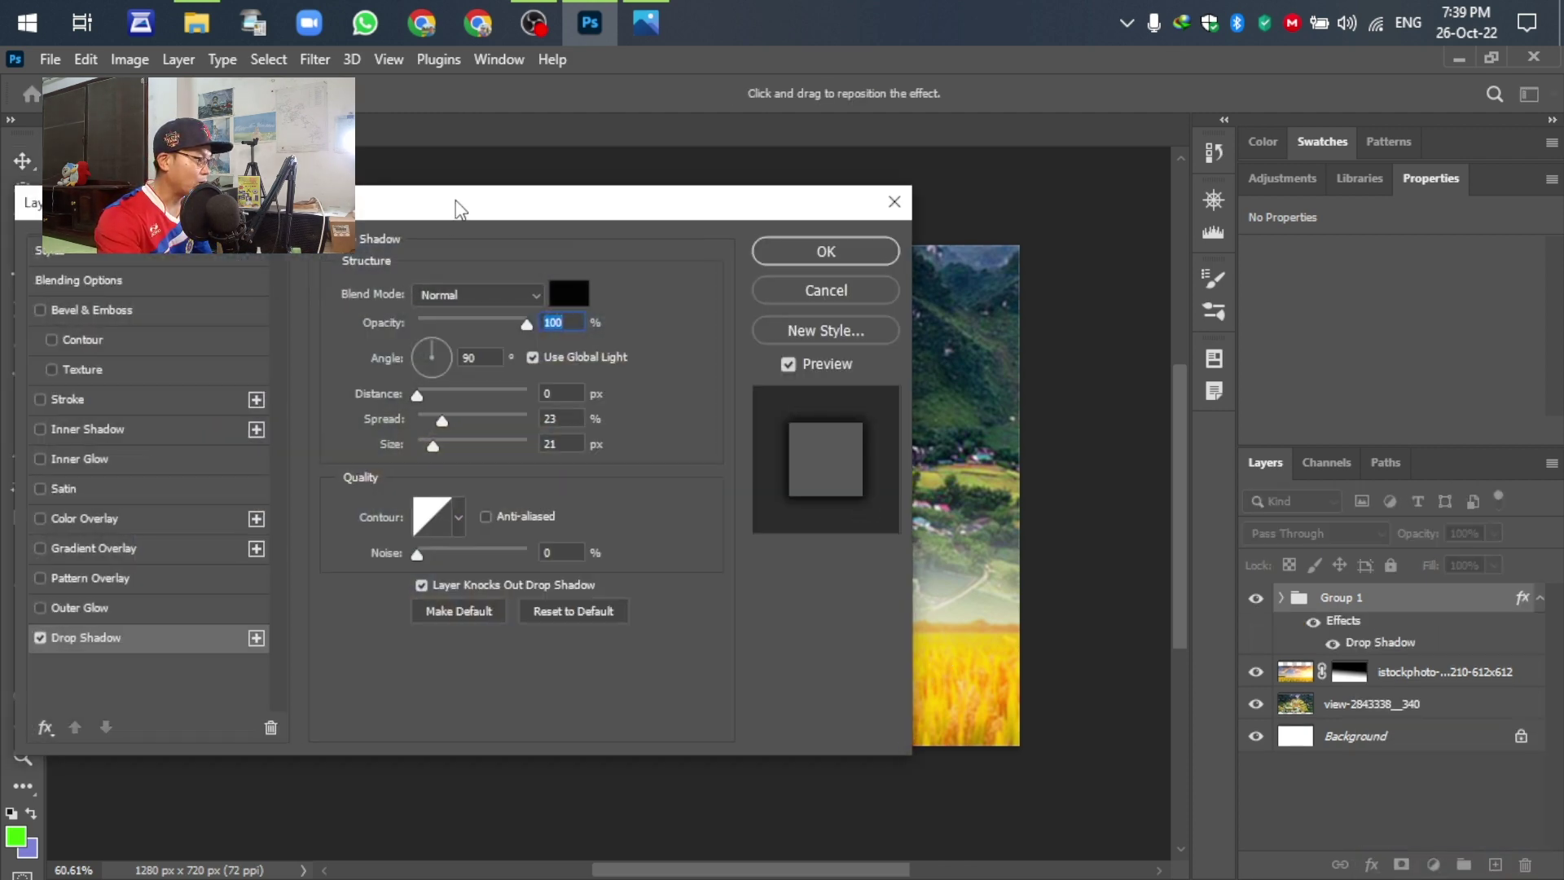
drag(454, 203, 1057, 163)
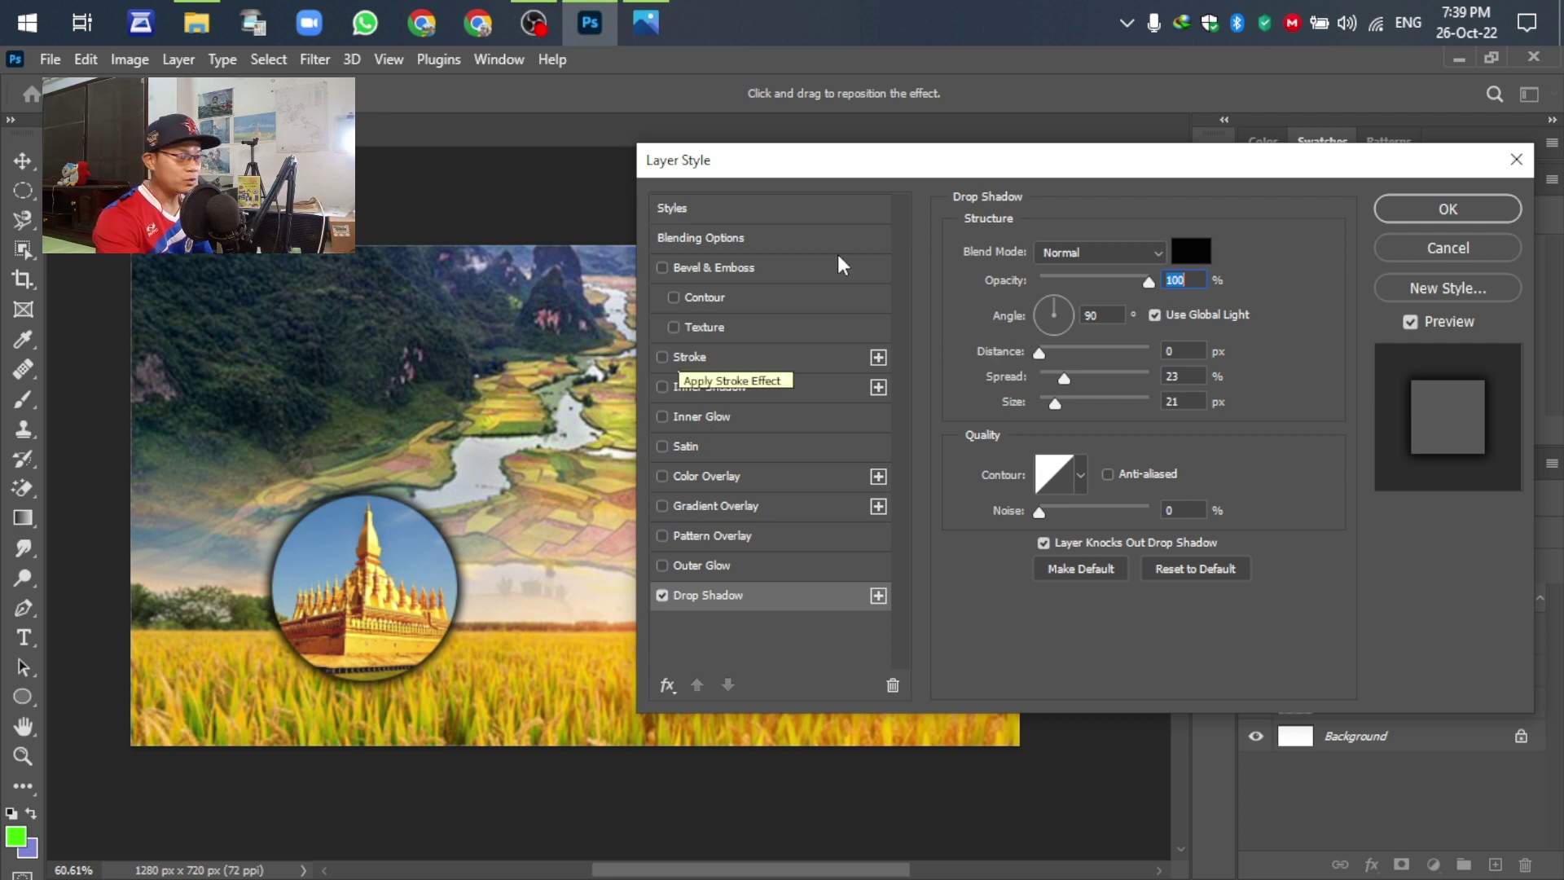
click(662, 357)
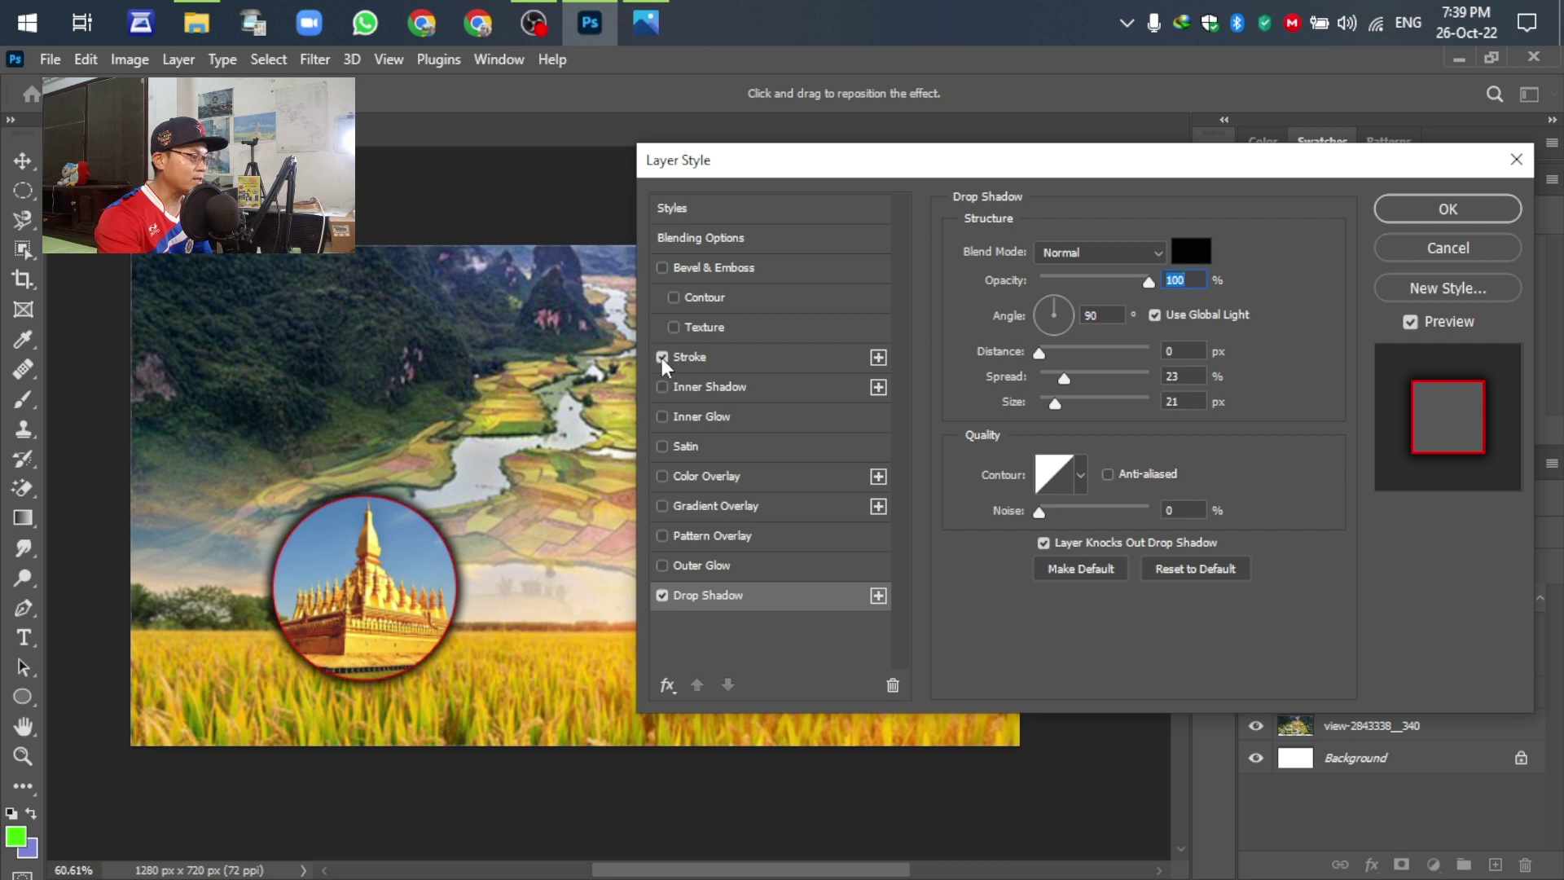
click(661, 359)
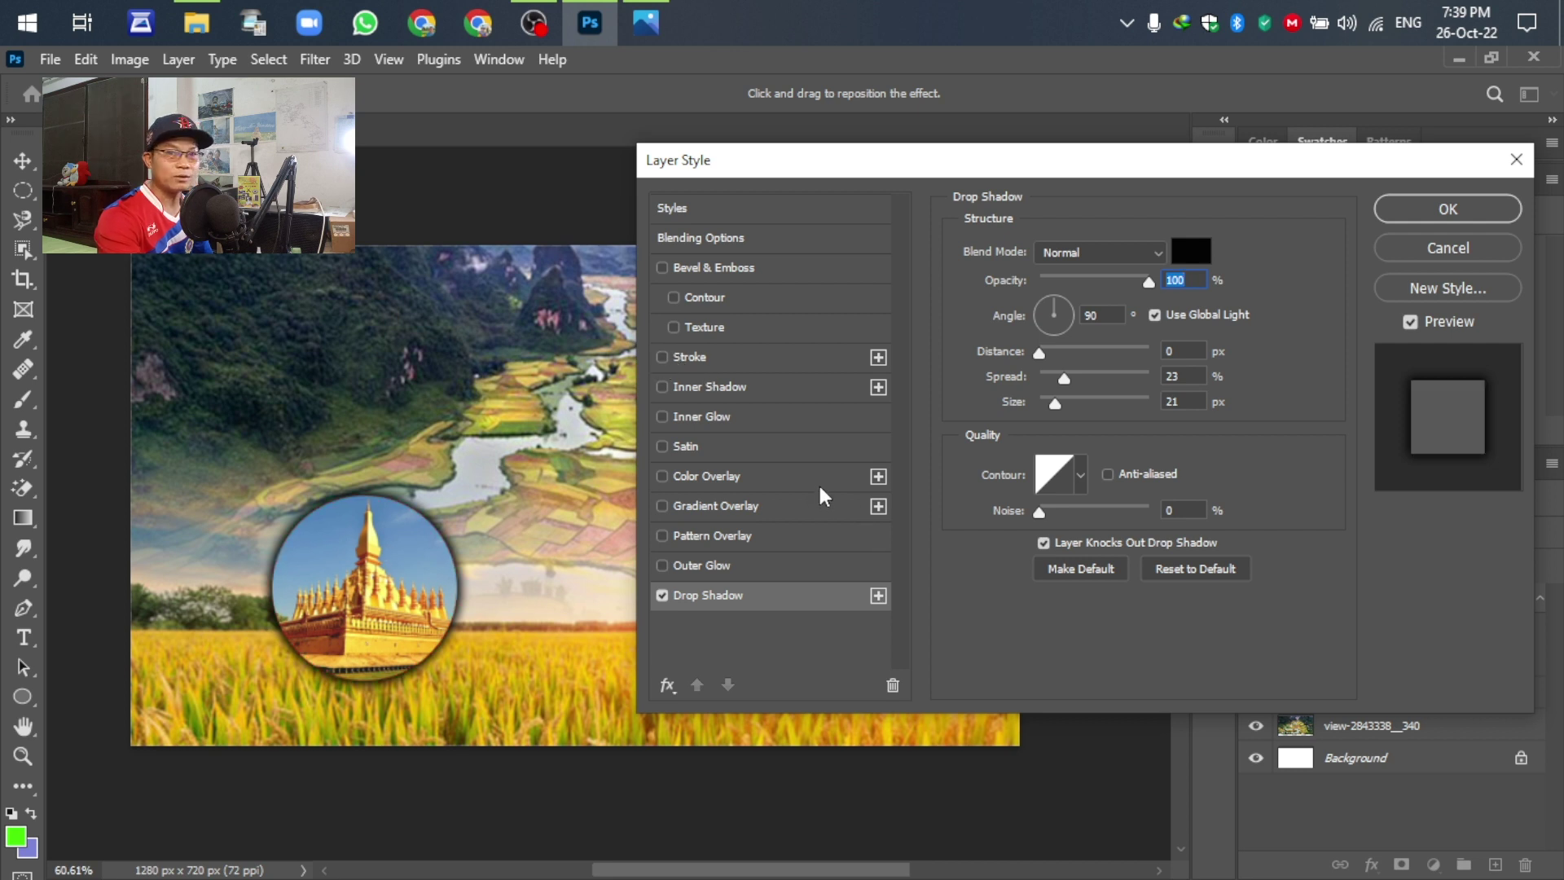
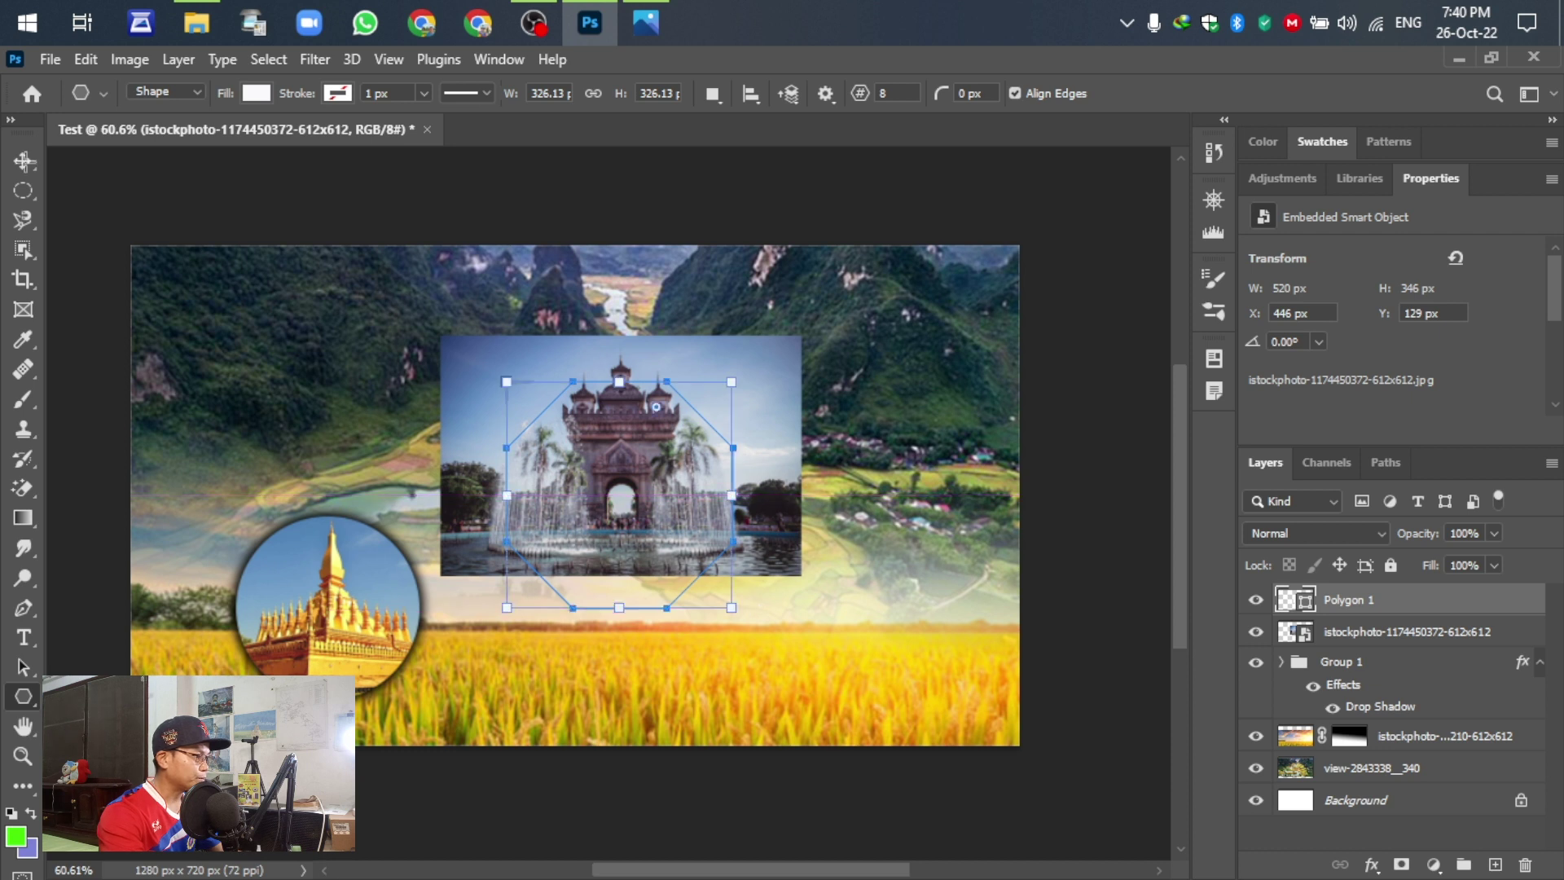
Move the white octagon up to centre it on the arch photo and place its layer directly below that photo's layer
click(20, 158)
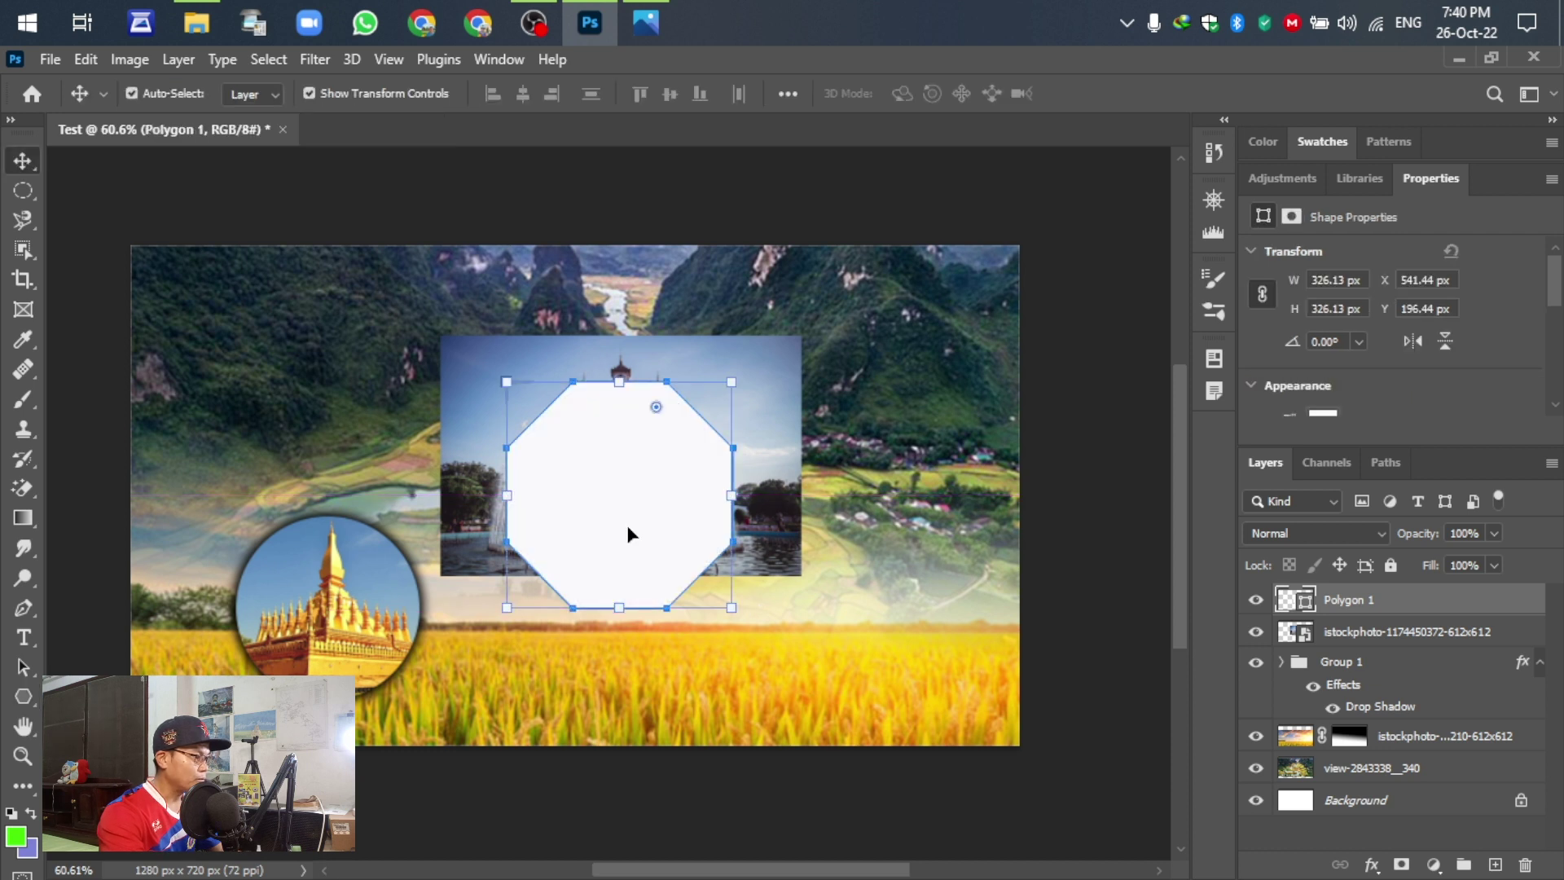
drag(628, 527, 625, 496)
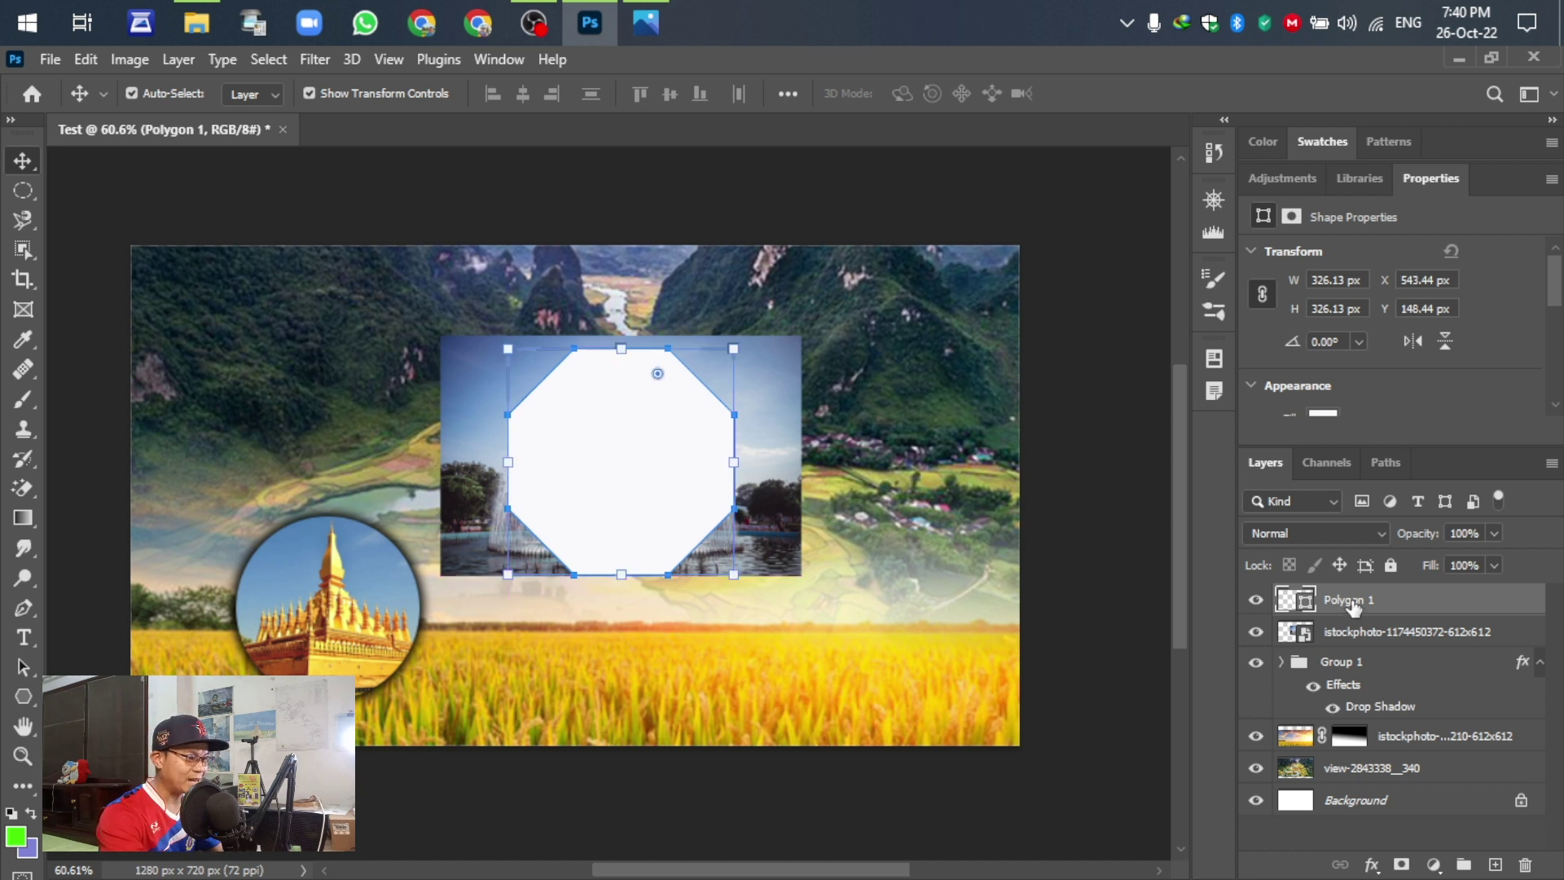
drag(1353, 607, 1356, 639)
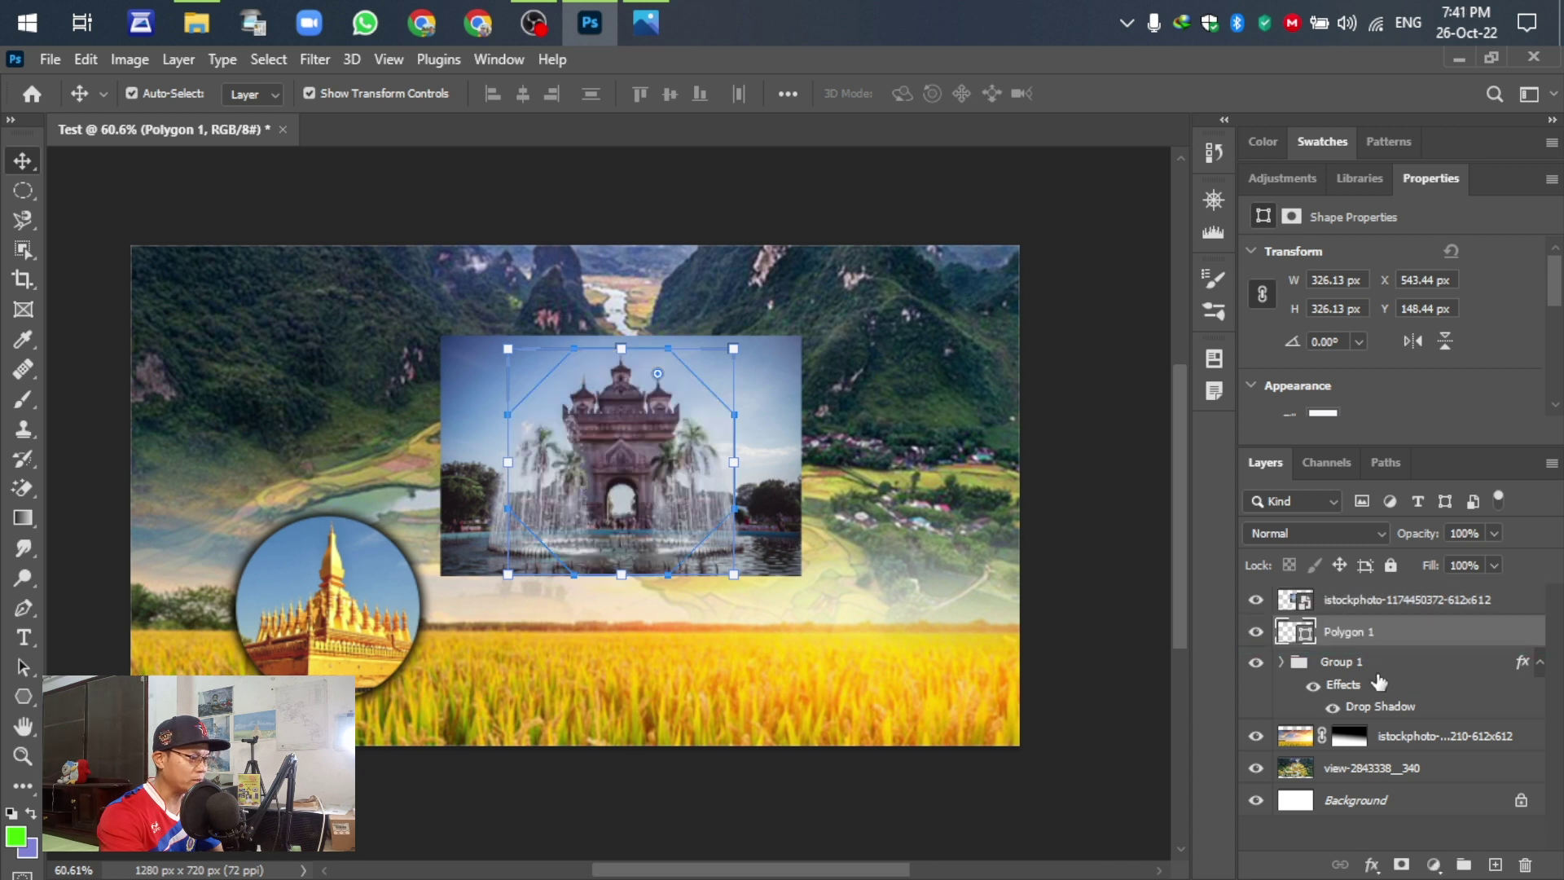
Lower the arch photo layer's opacity to 41% to reveal the octagon beneath it
click(1337, 606)
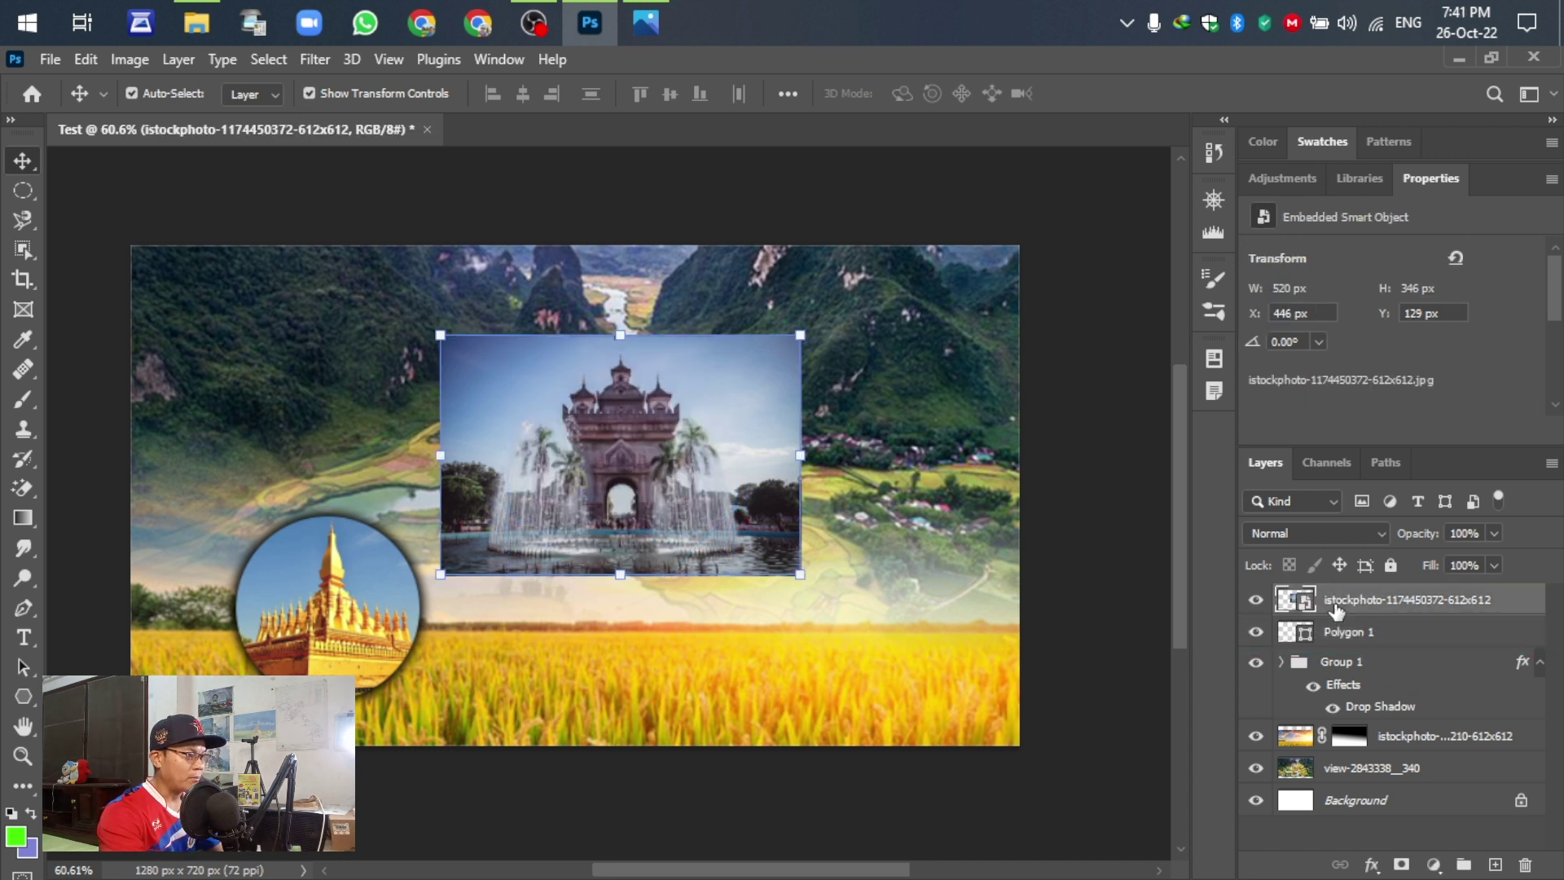
click(1493, 534)
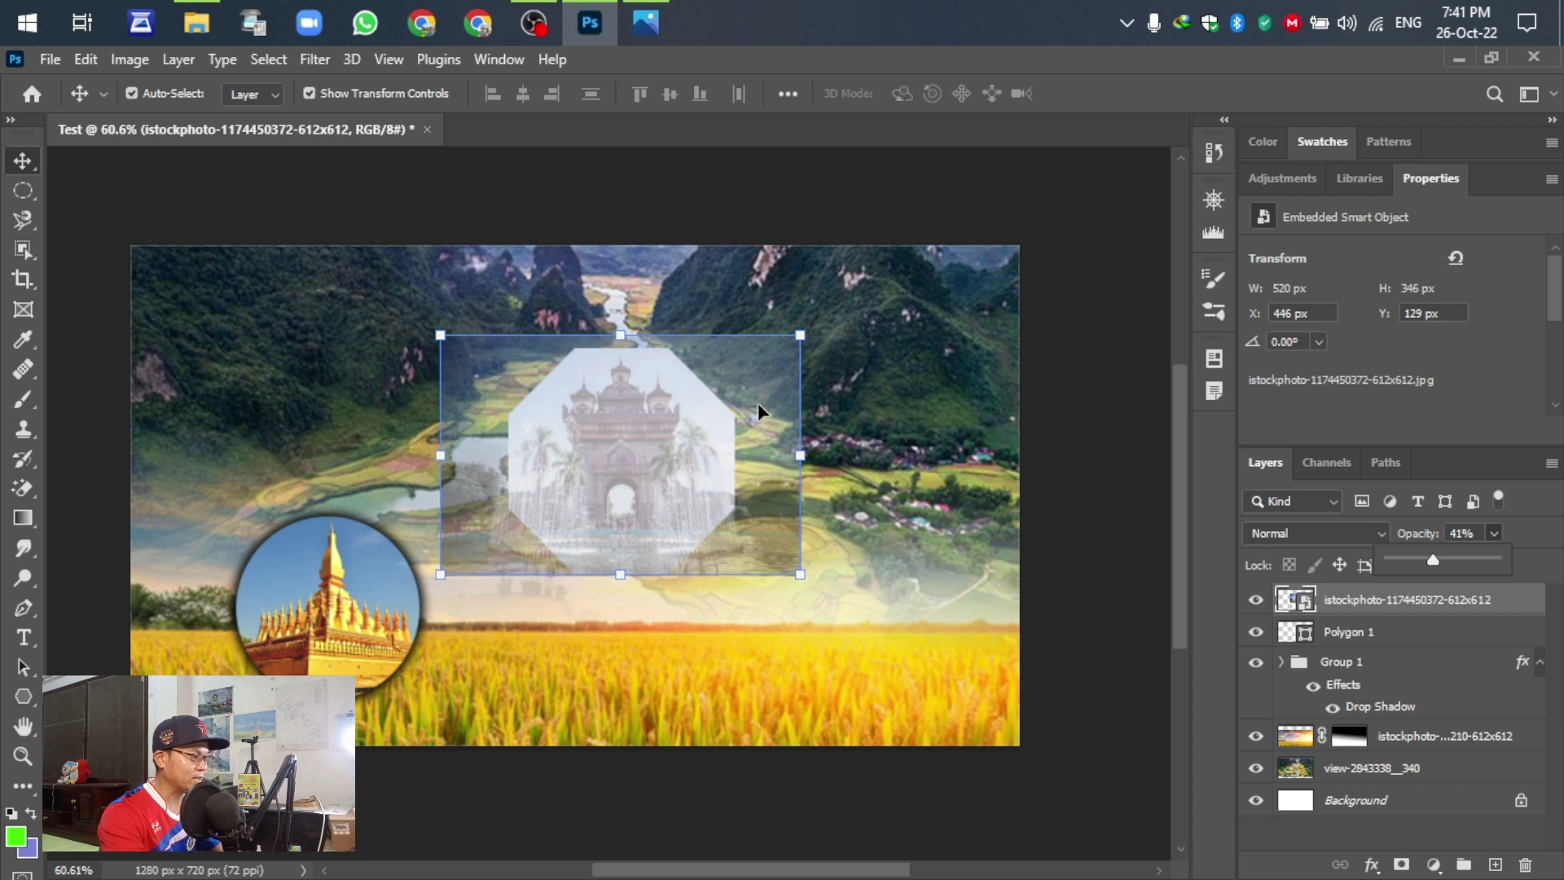
Clip the arch photo, shifted down to Y 139 px, to the octagon and restore its opacity to 100%
mouse_move(740, 376)
mouse_down()
mouse_move(772, 369)
mouse_move(746, 385)
mouse_up()
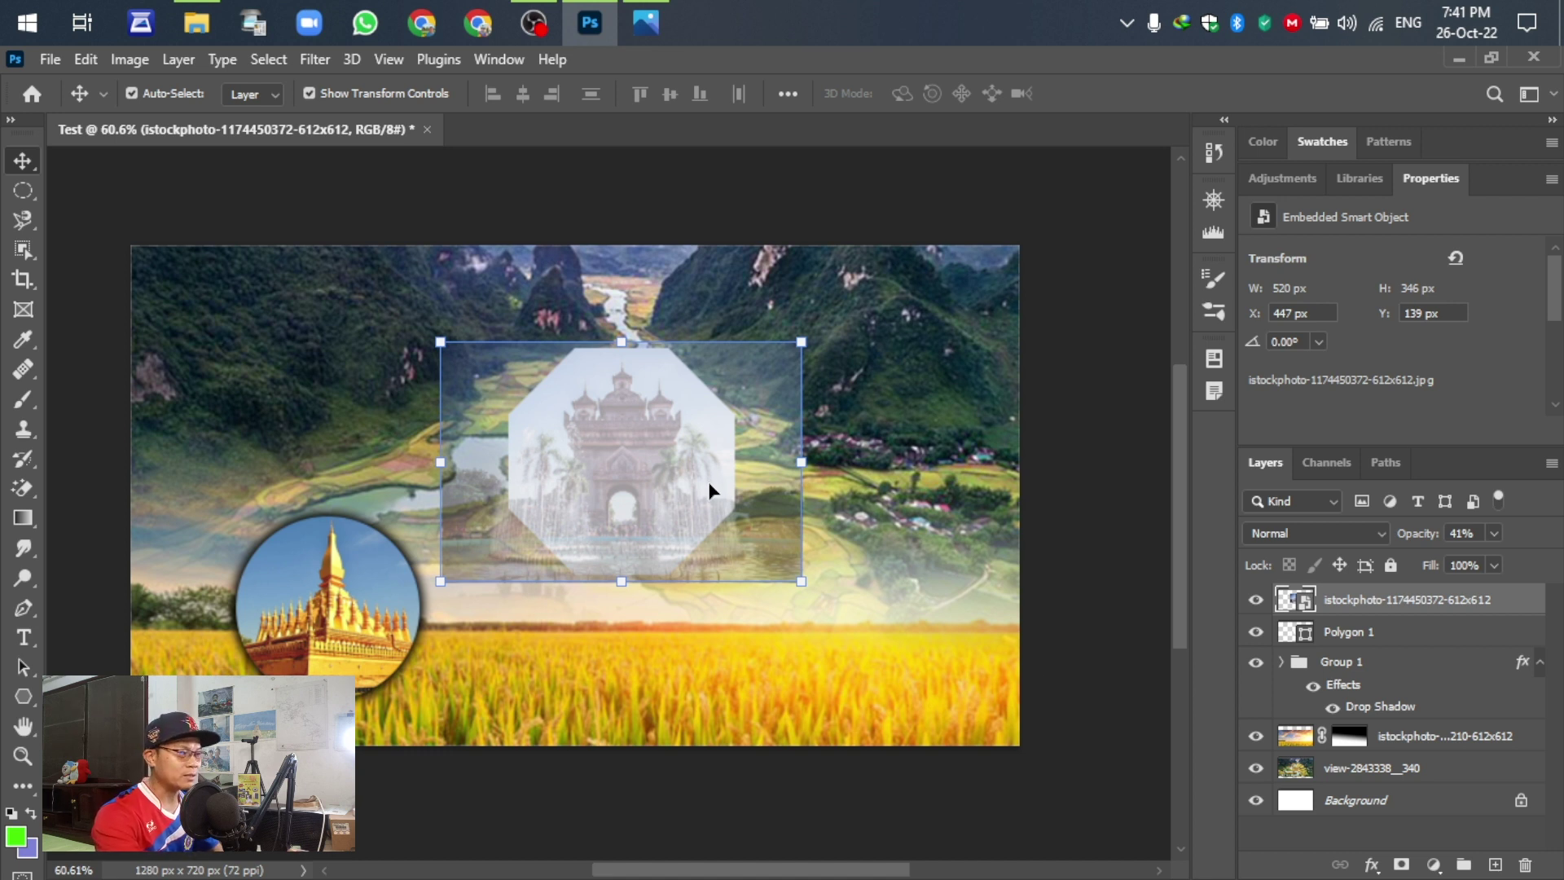
right_click(1358, 607)
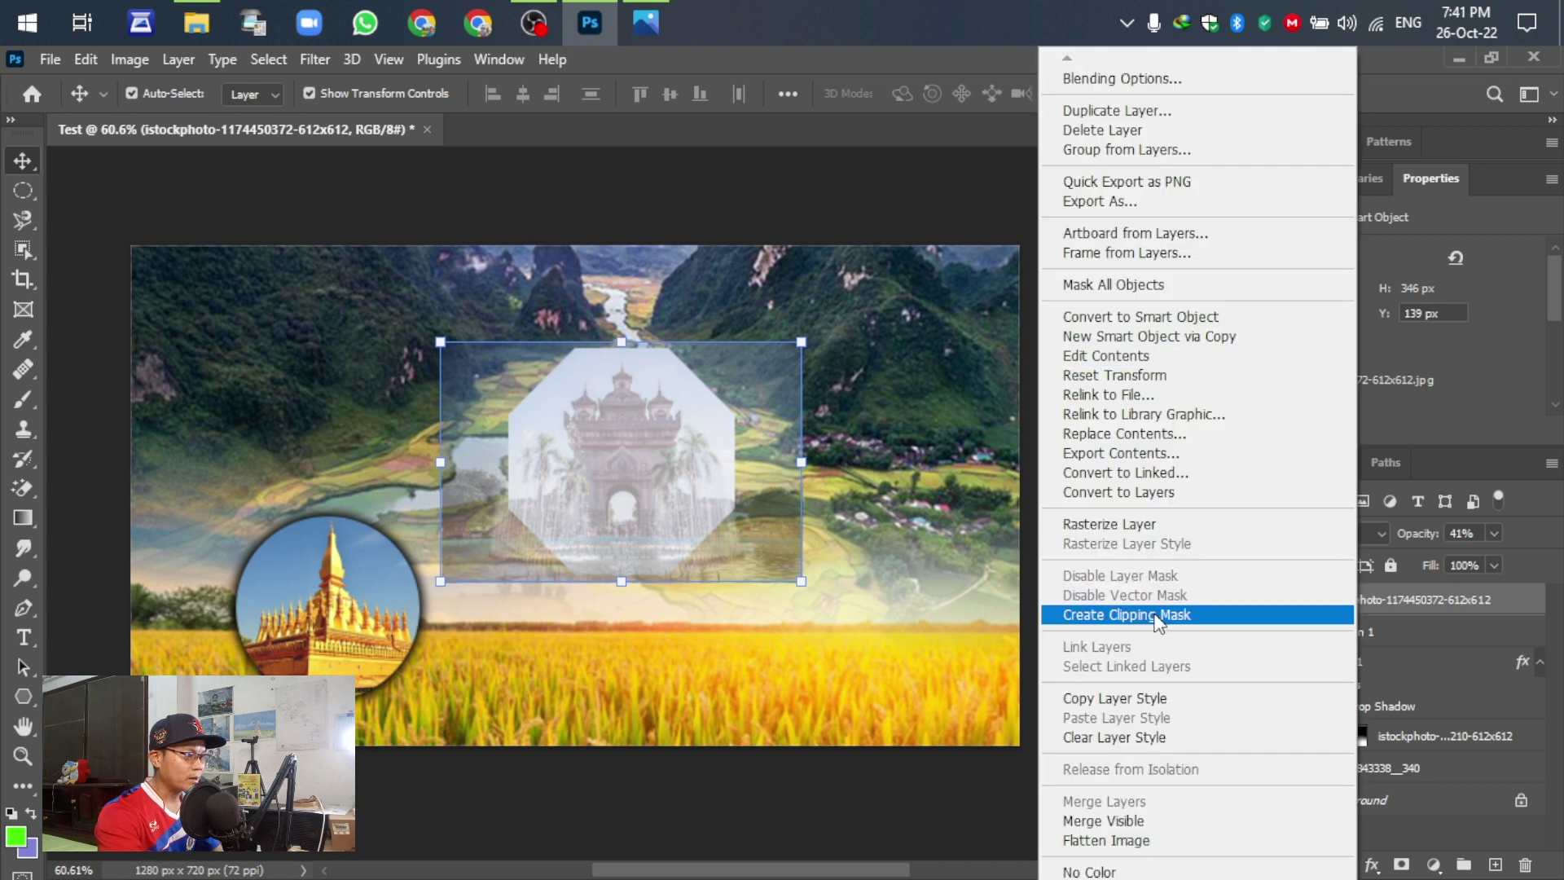
click(1112, 618)
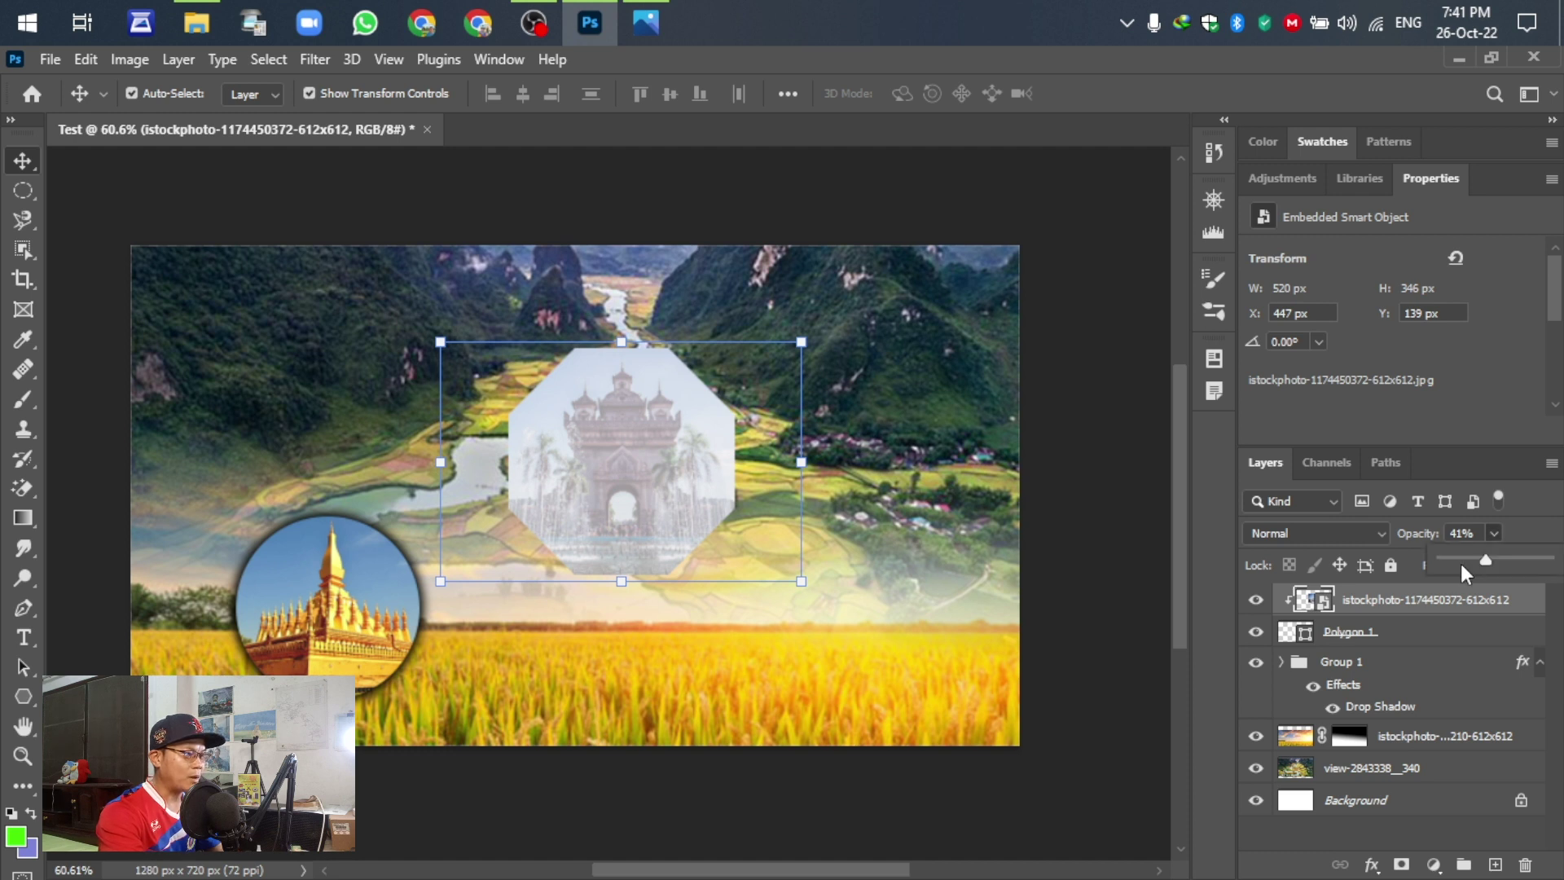
drag(1483, 561, 1547, 560)
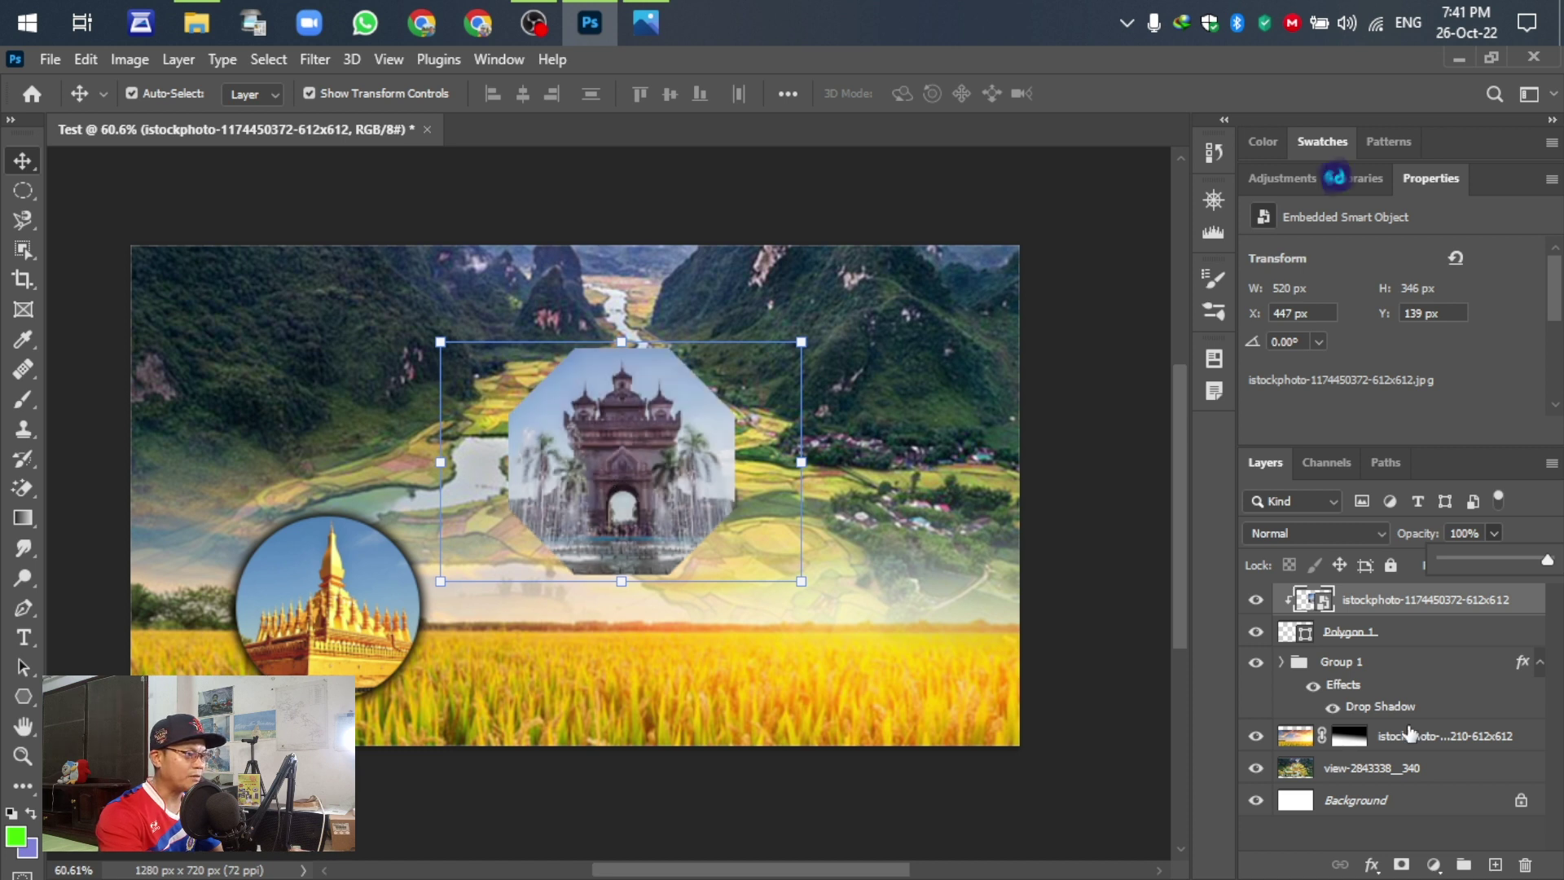
Group the octagon layer and the clipped arch photo layer together
click(1346, 643)
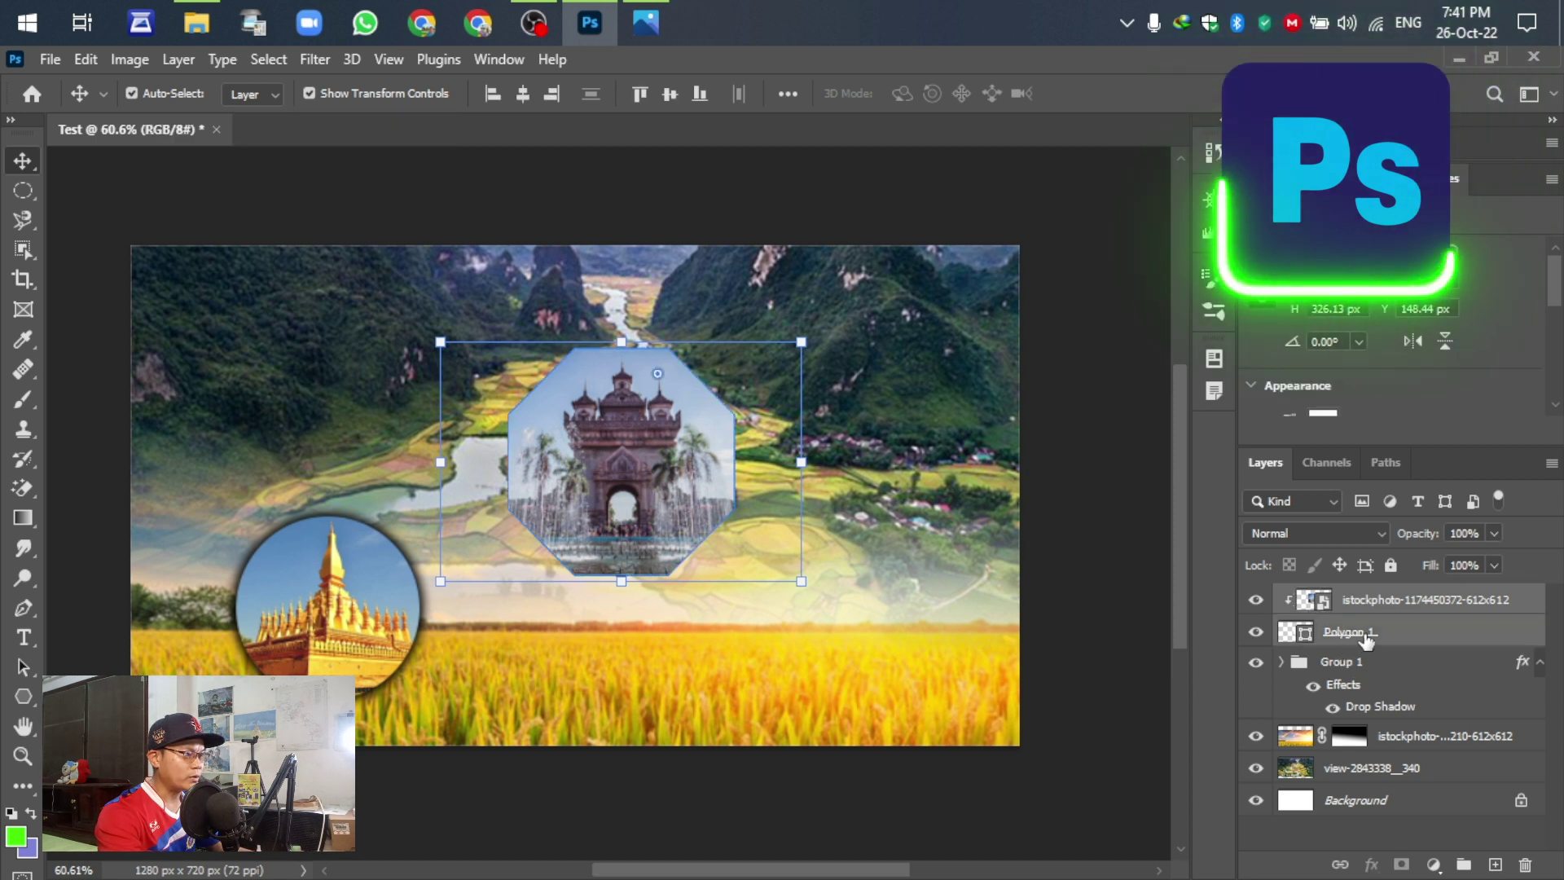
key(ctrl)
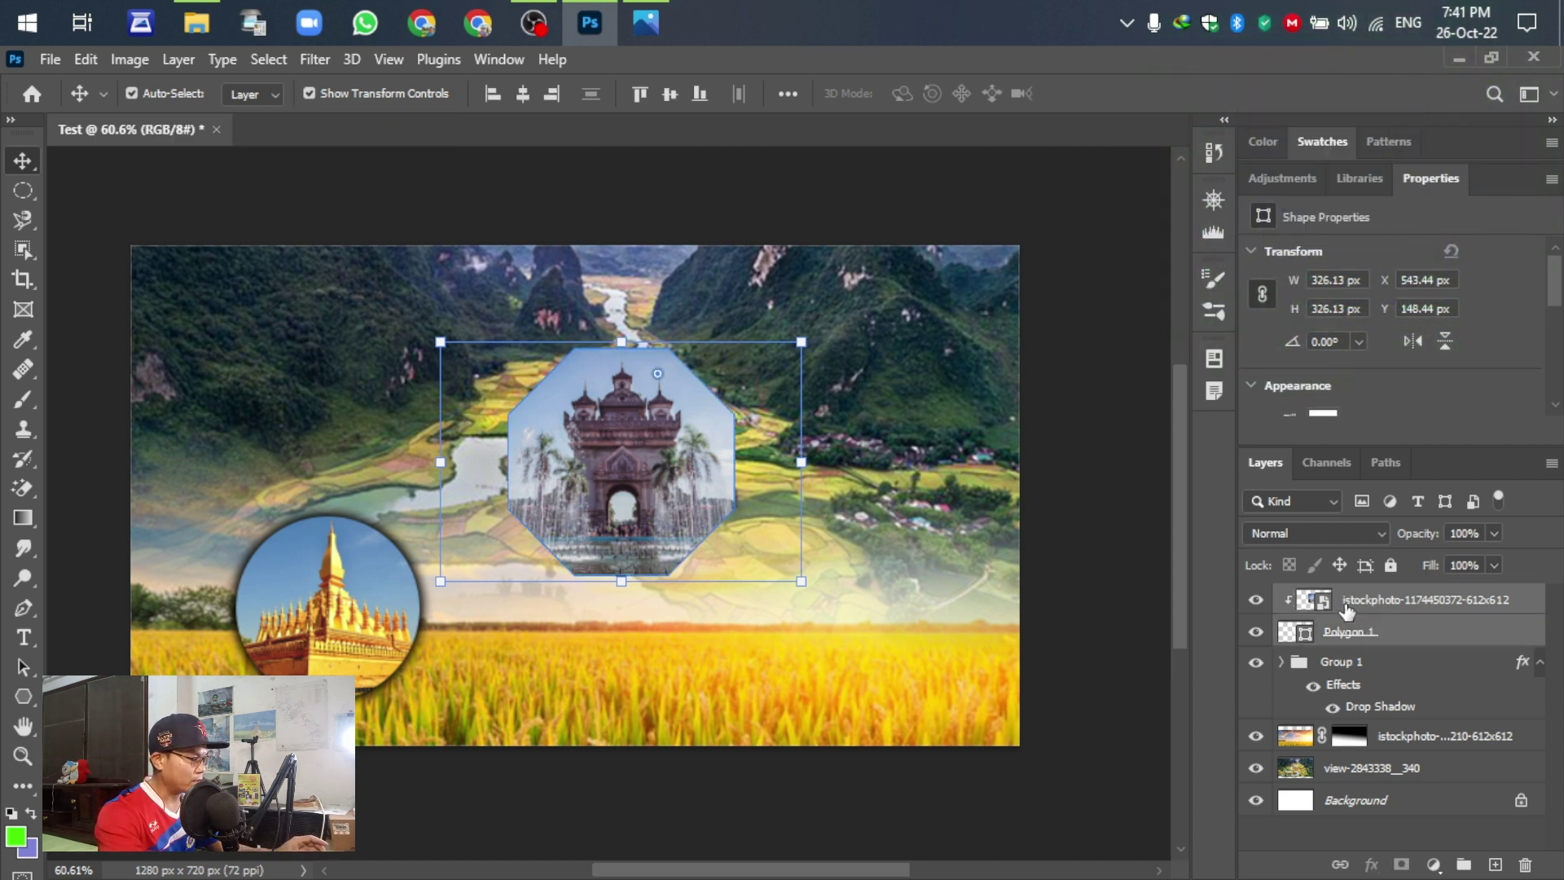
key(ctrl+g)
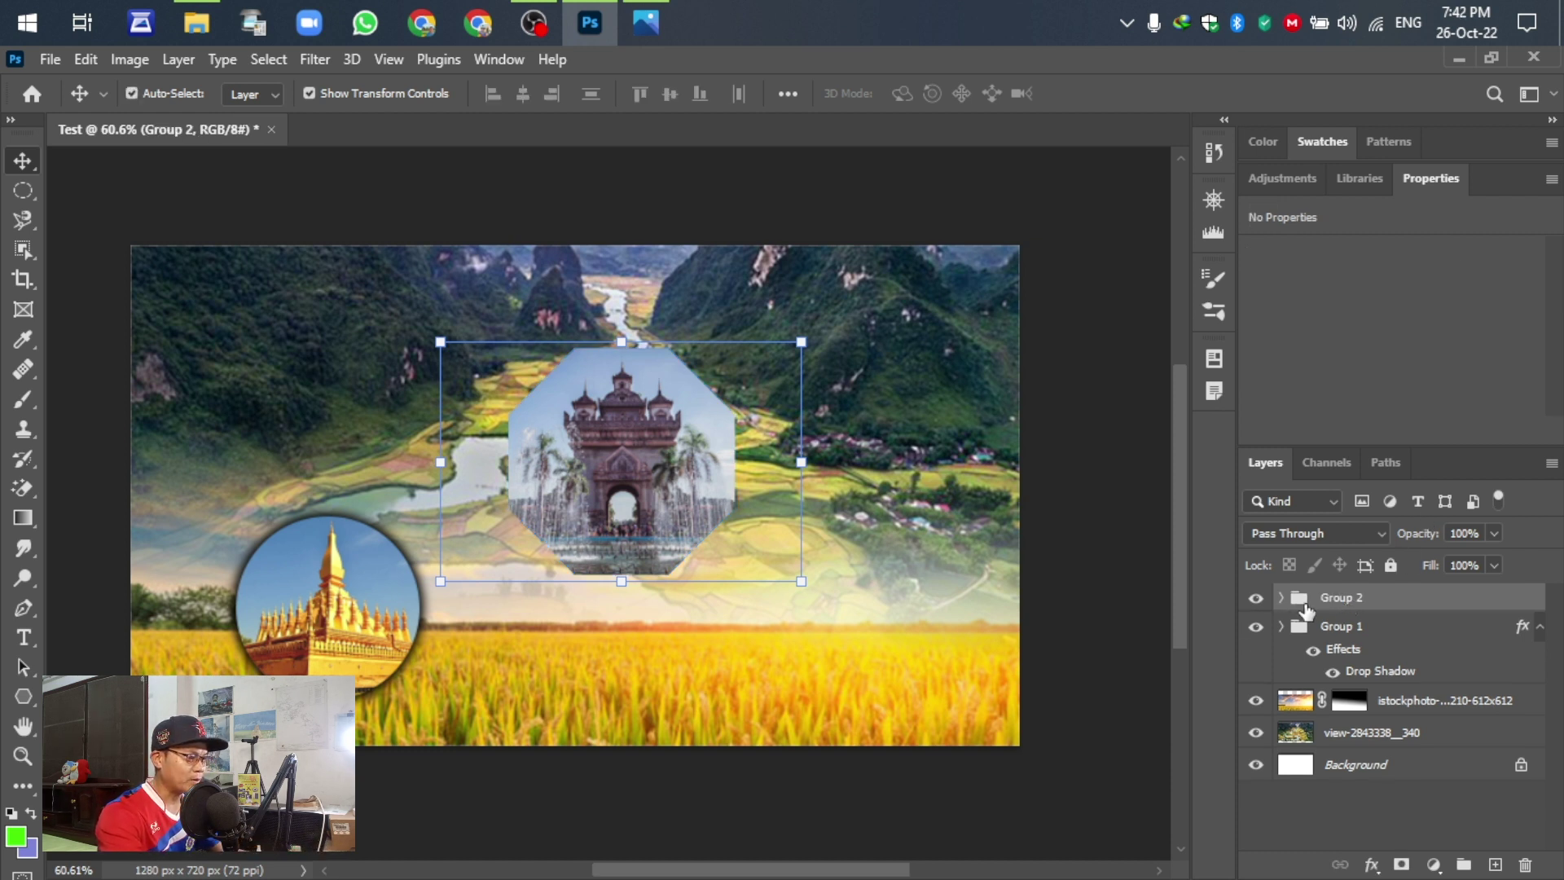
Add a black drop shadow to the arch group with 100% opacity, 0 px distance, 23% spread and 21 px size
click(1372, 868)
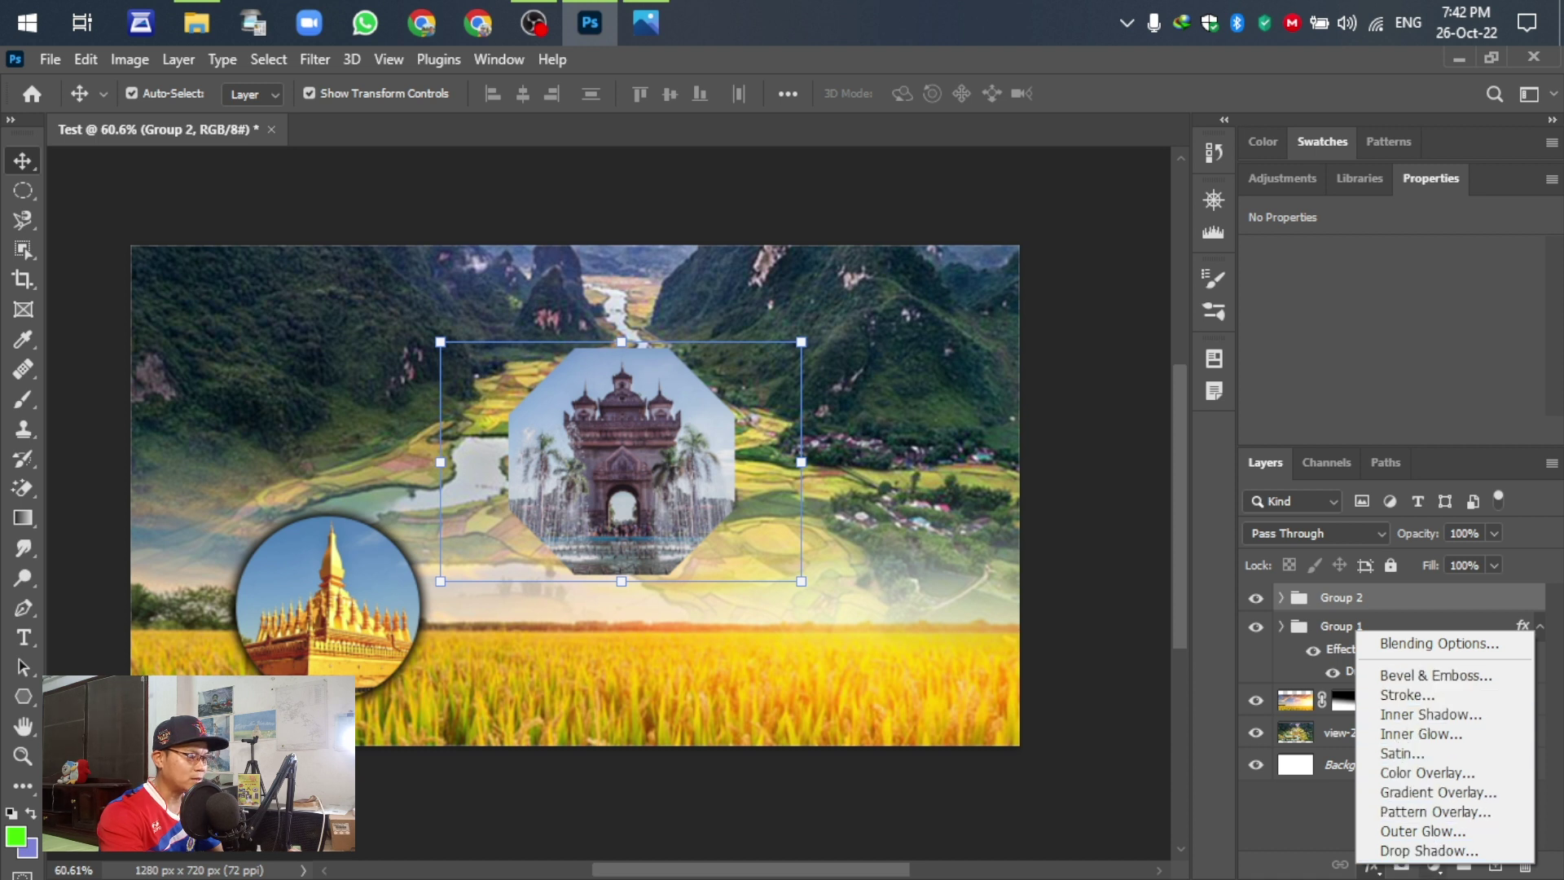
key(Escape)
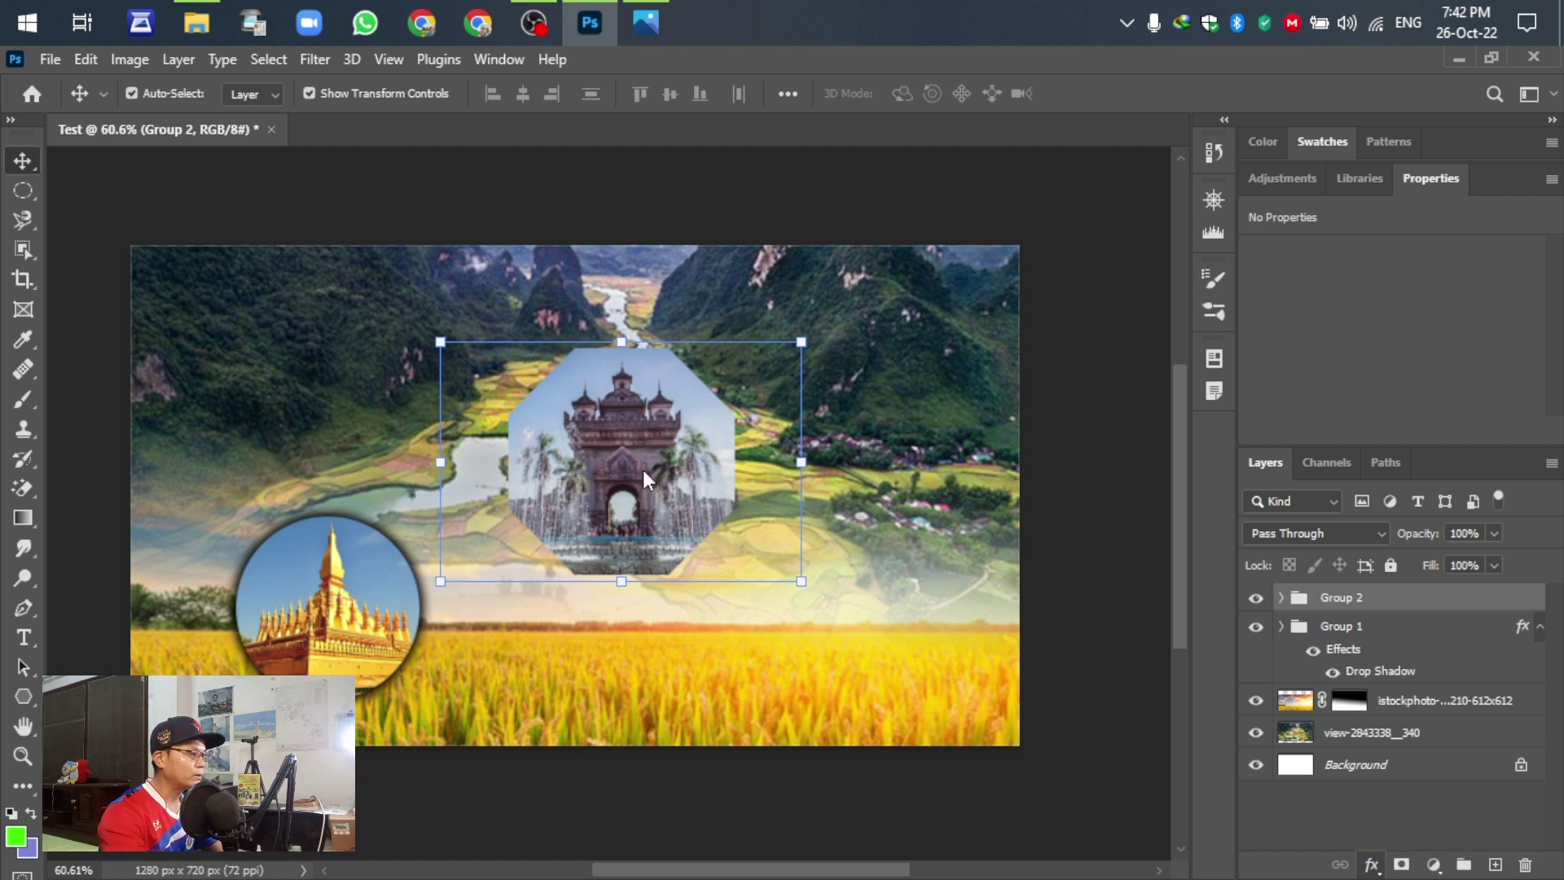
double_click(1242, 597)
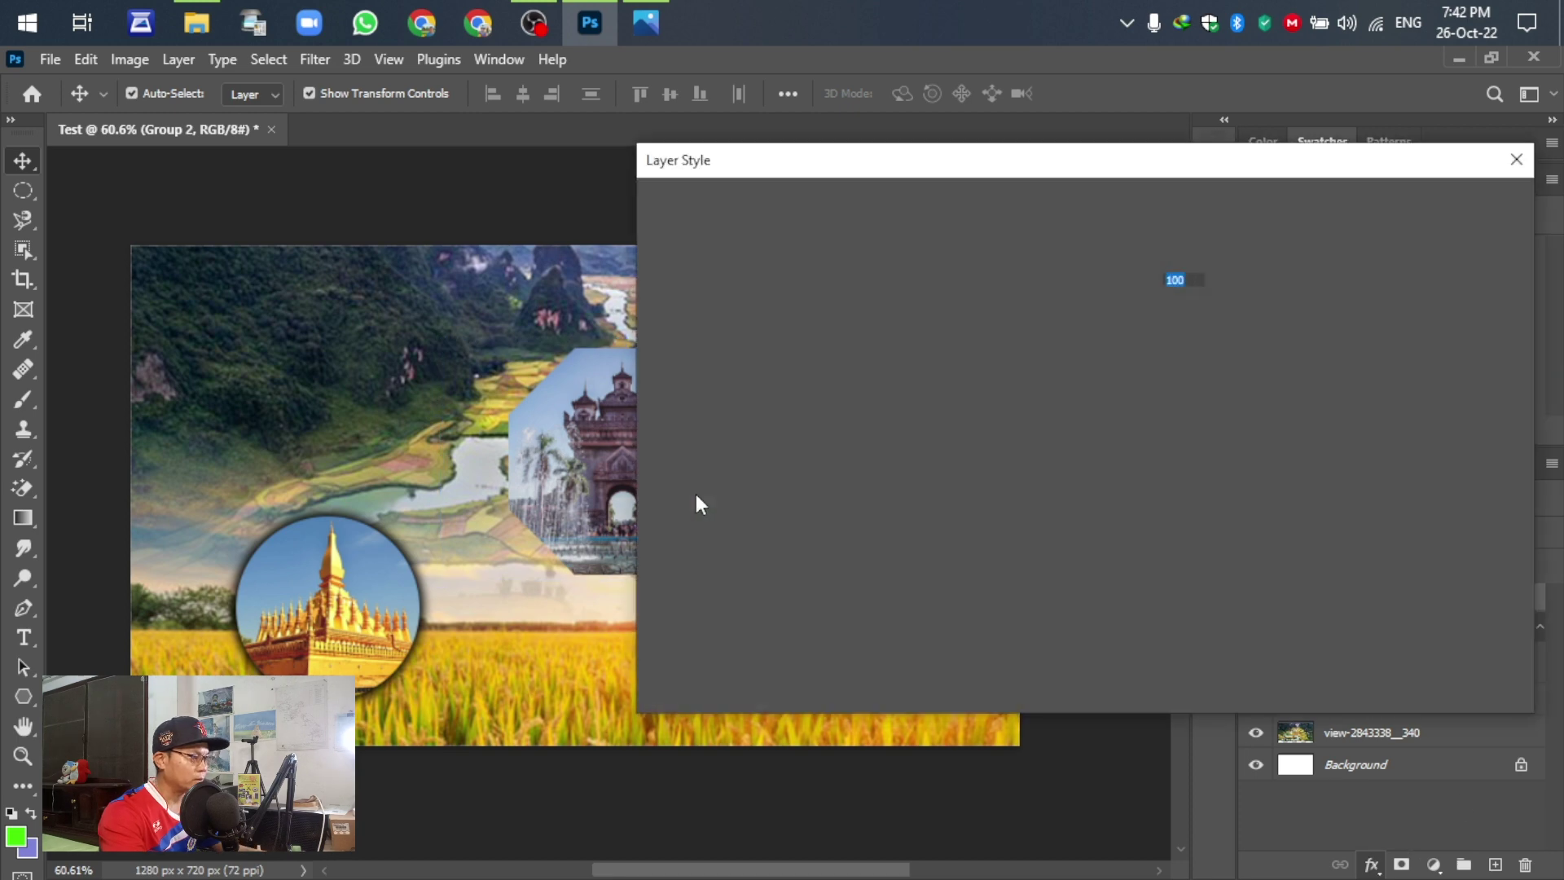
drag(910, 161, 1050, 409)
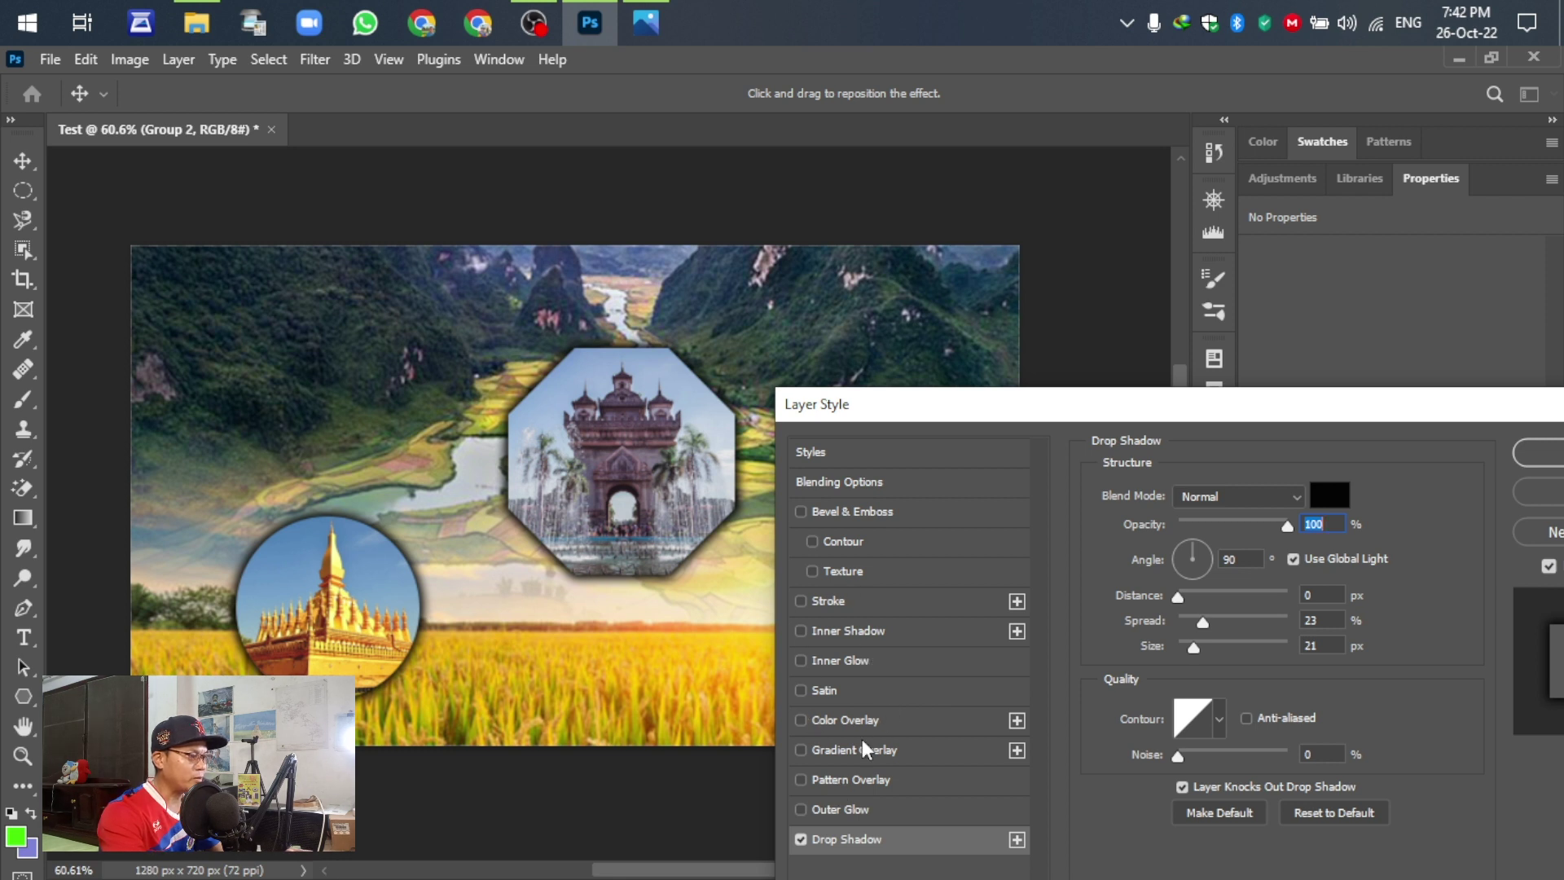
drag(1111, 399, 876, 244)
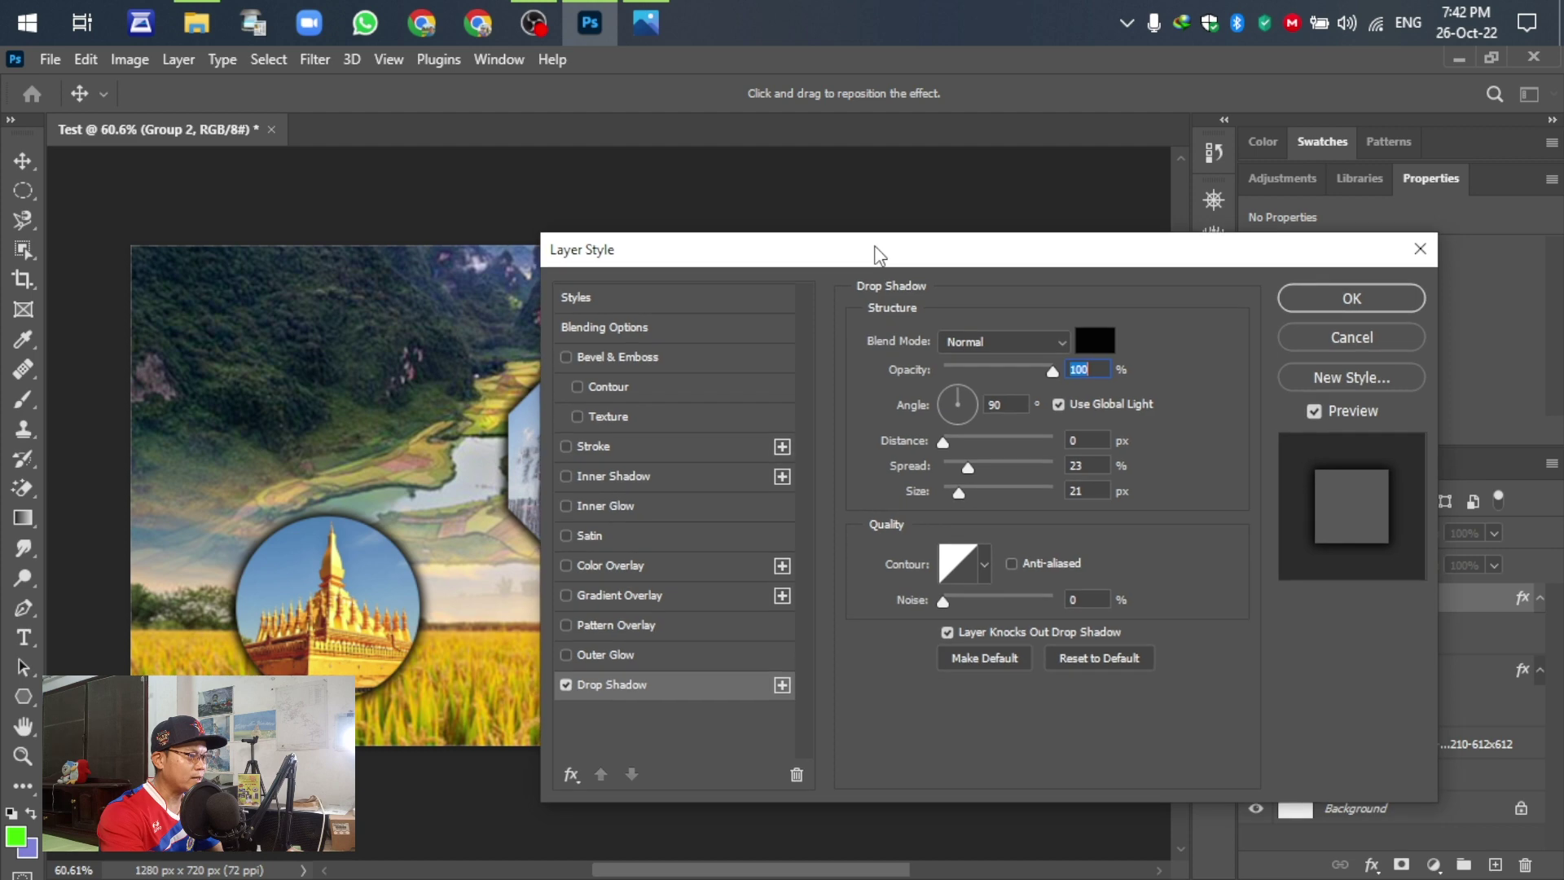
click(1337, 290)
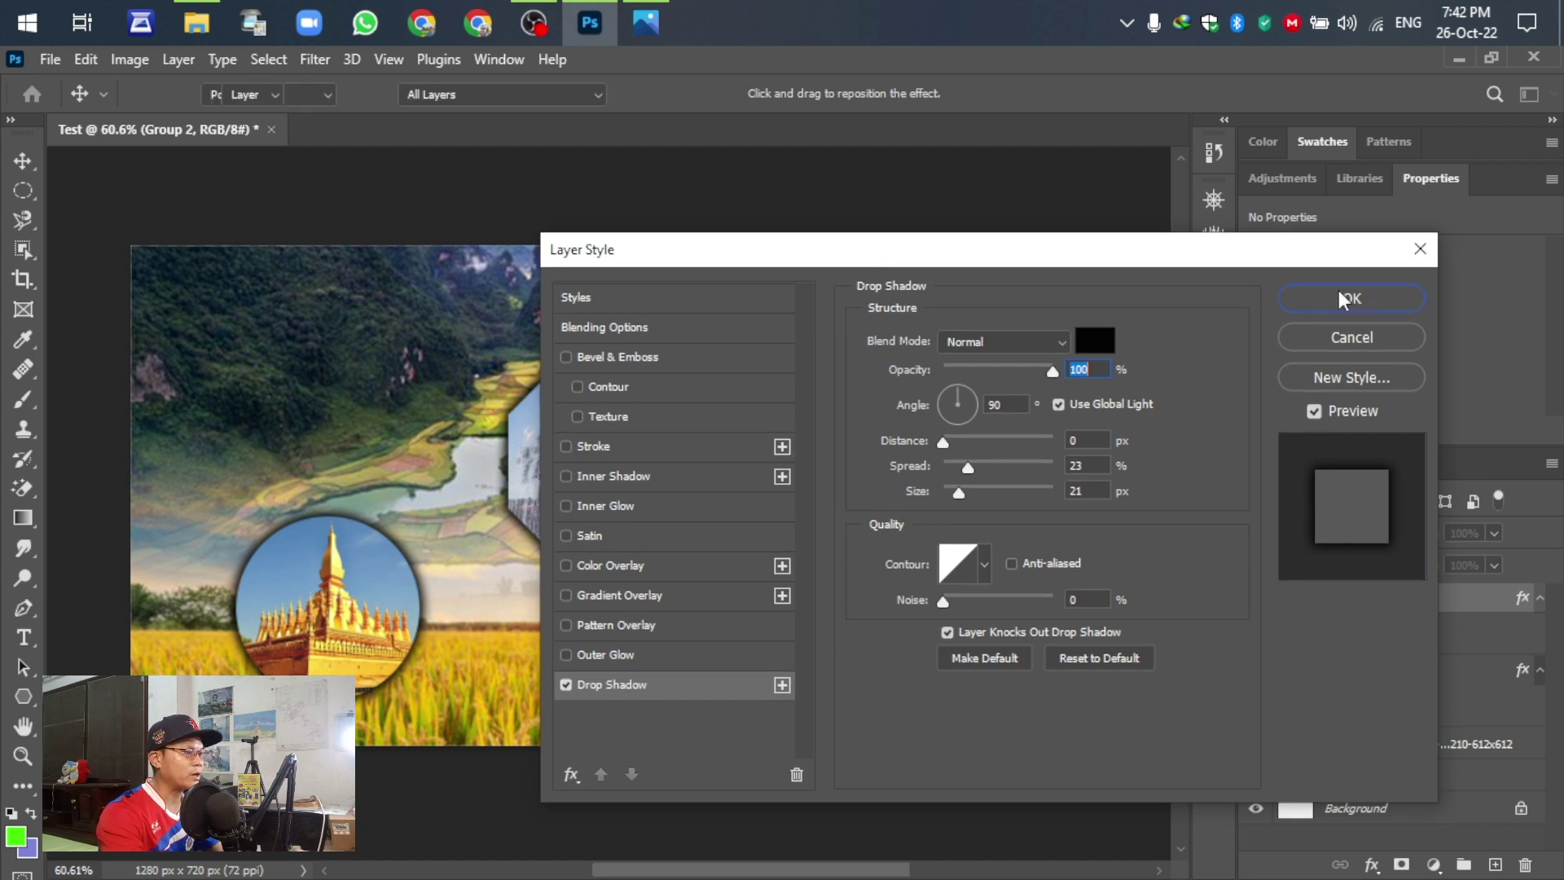
click(1338, 290)
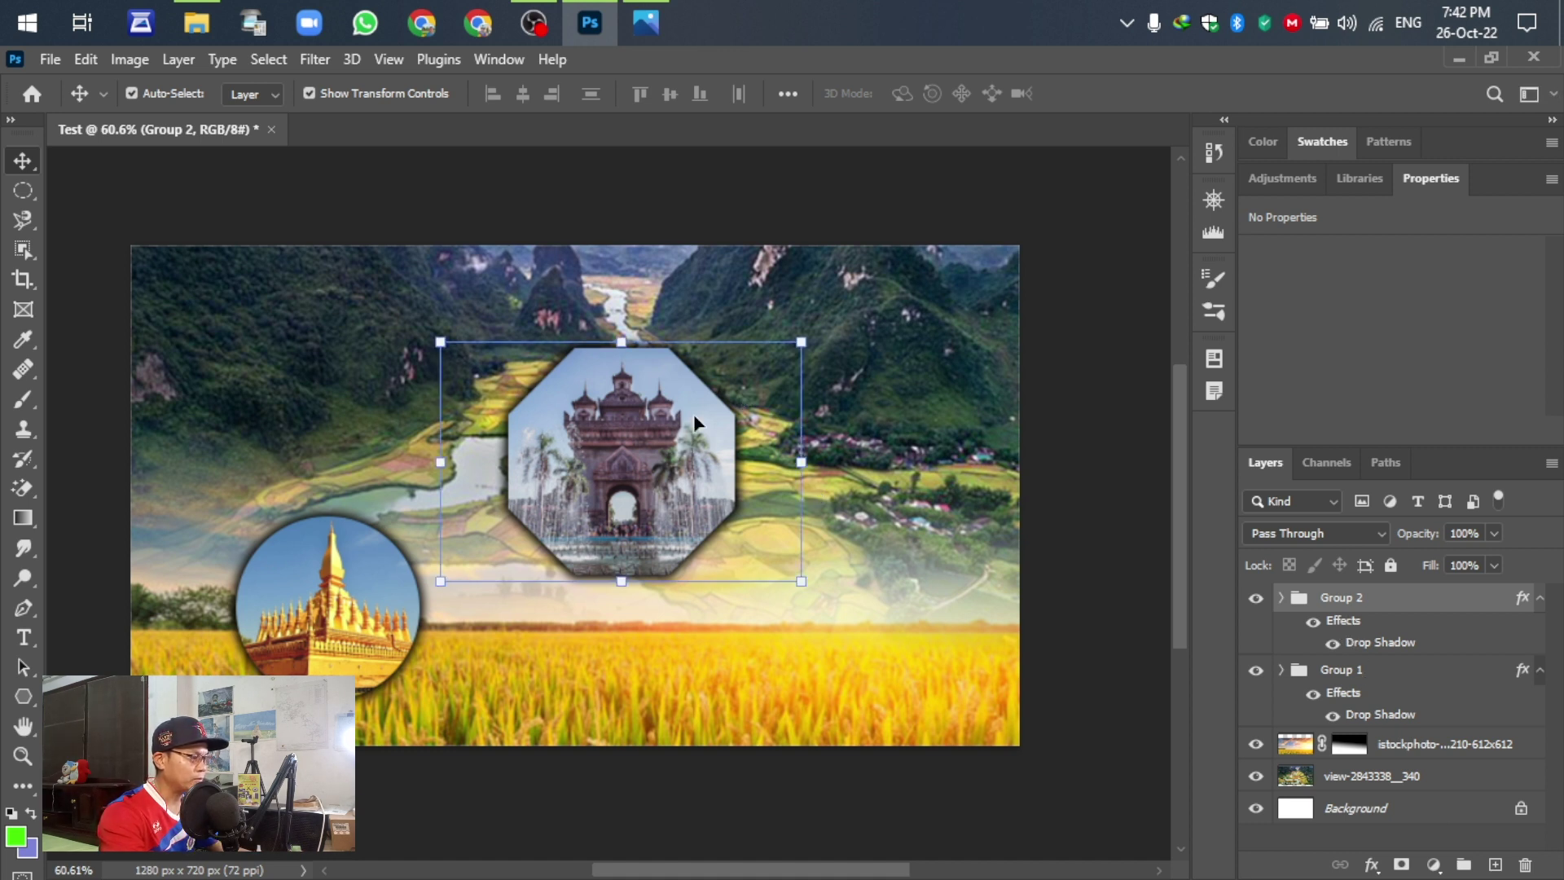
click(1086, 426)
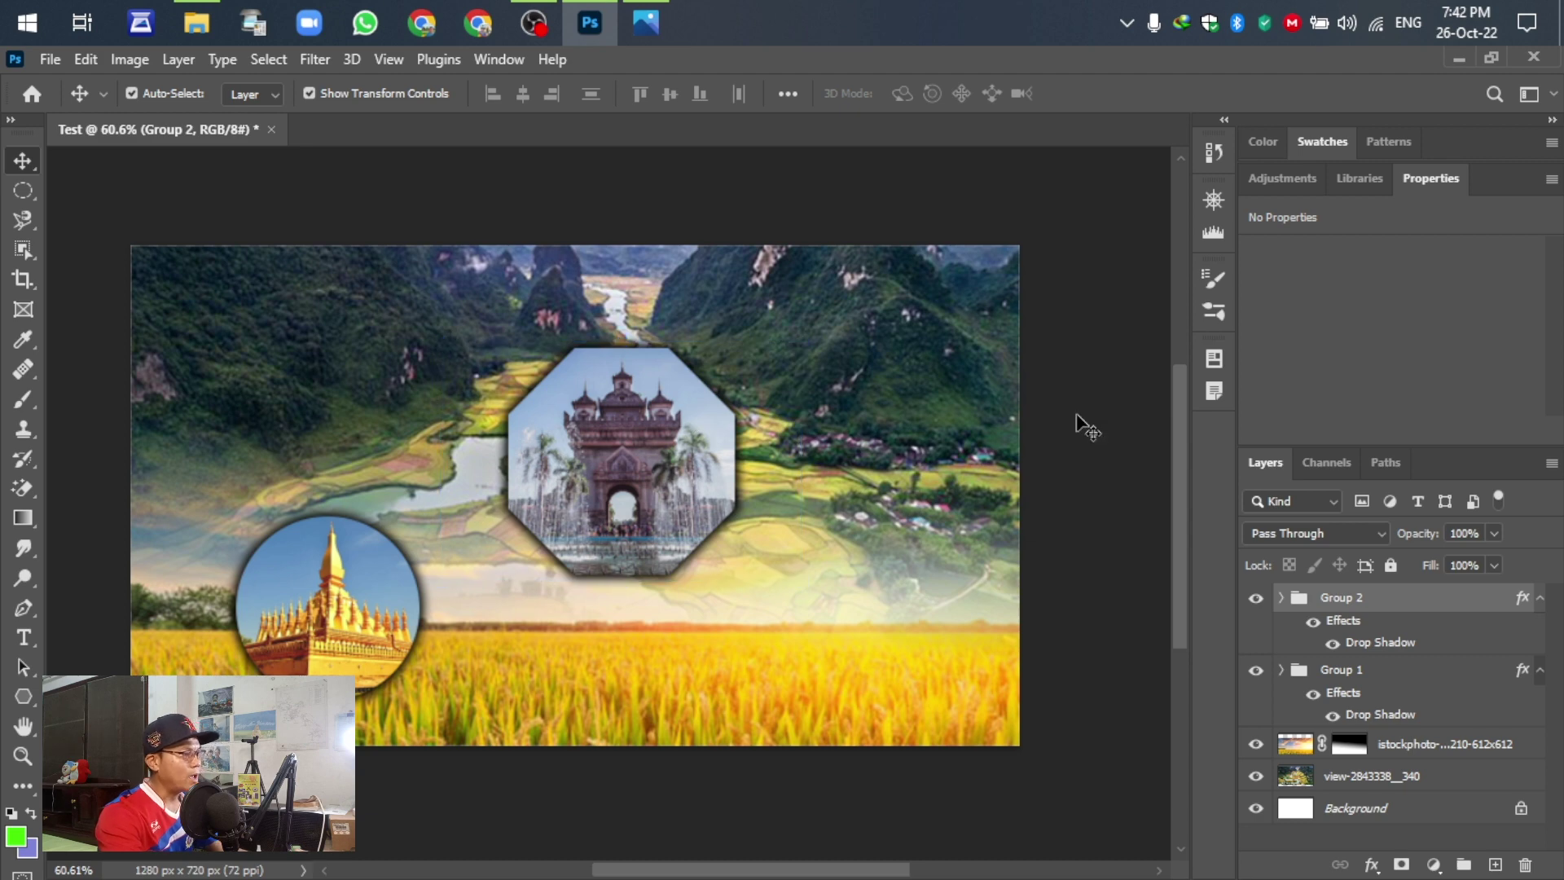
click(1086, 425)
Check the finished collage in Photos and place the wat-xieng-thong temple photo in the collage's lower-right area, scaled to about 11.32%
click(649, 10)
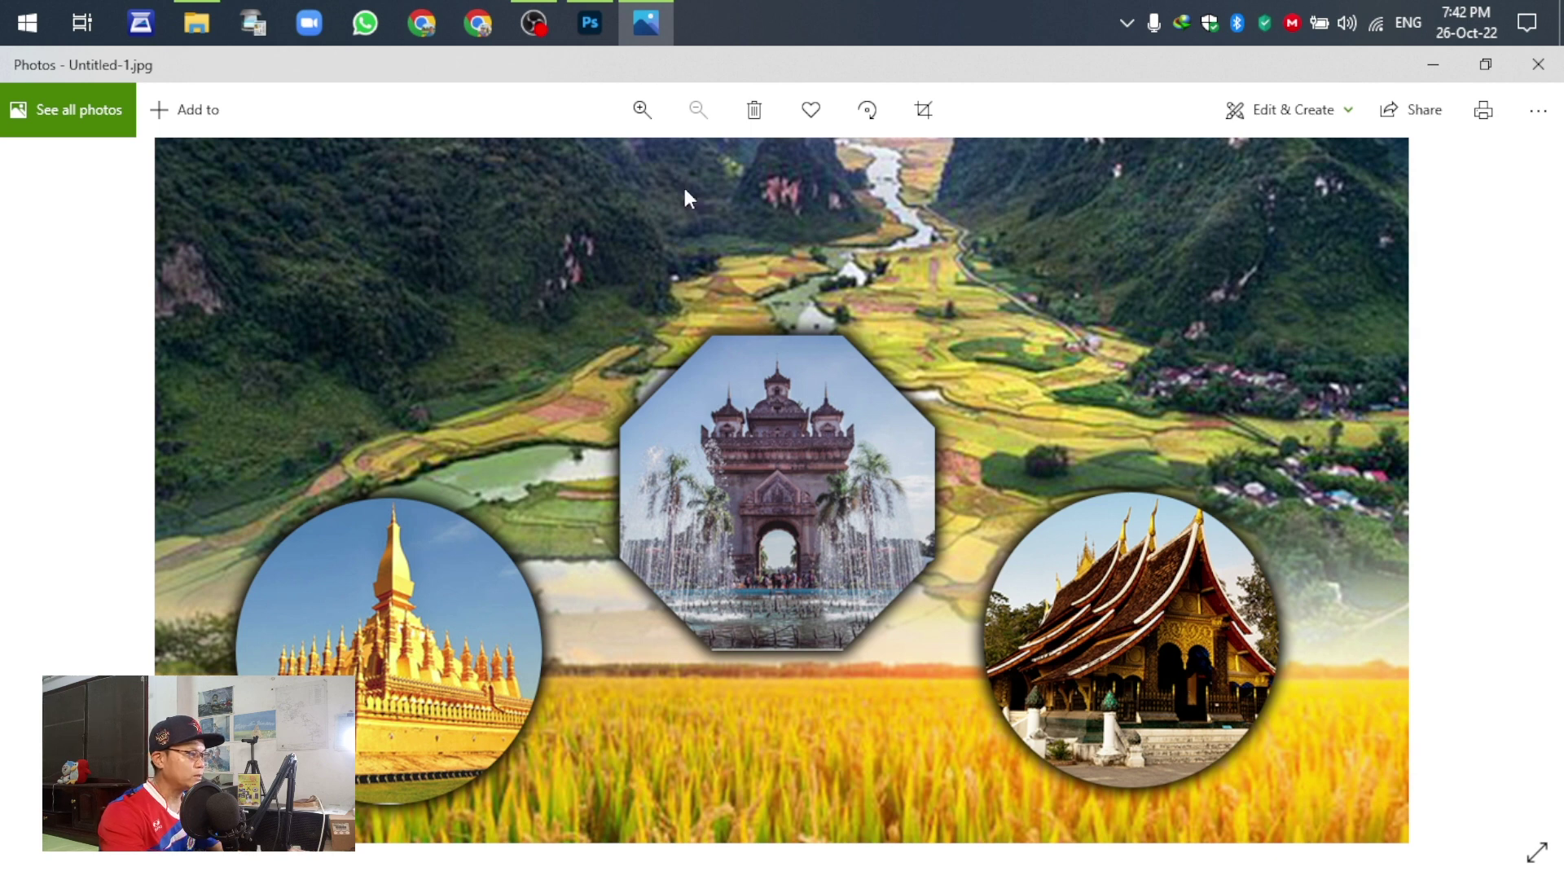
click(593, 26)
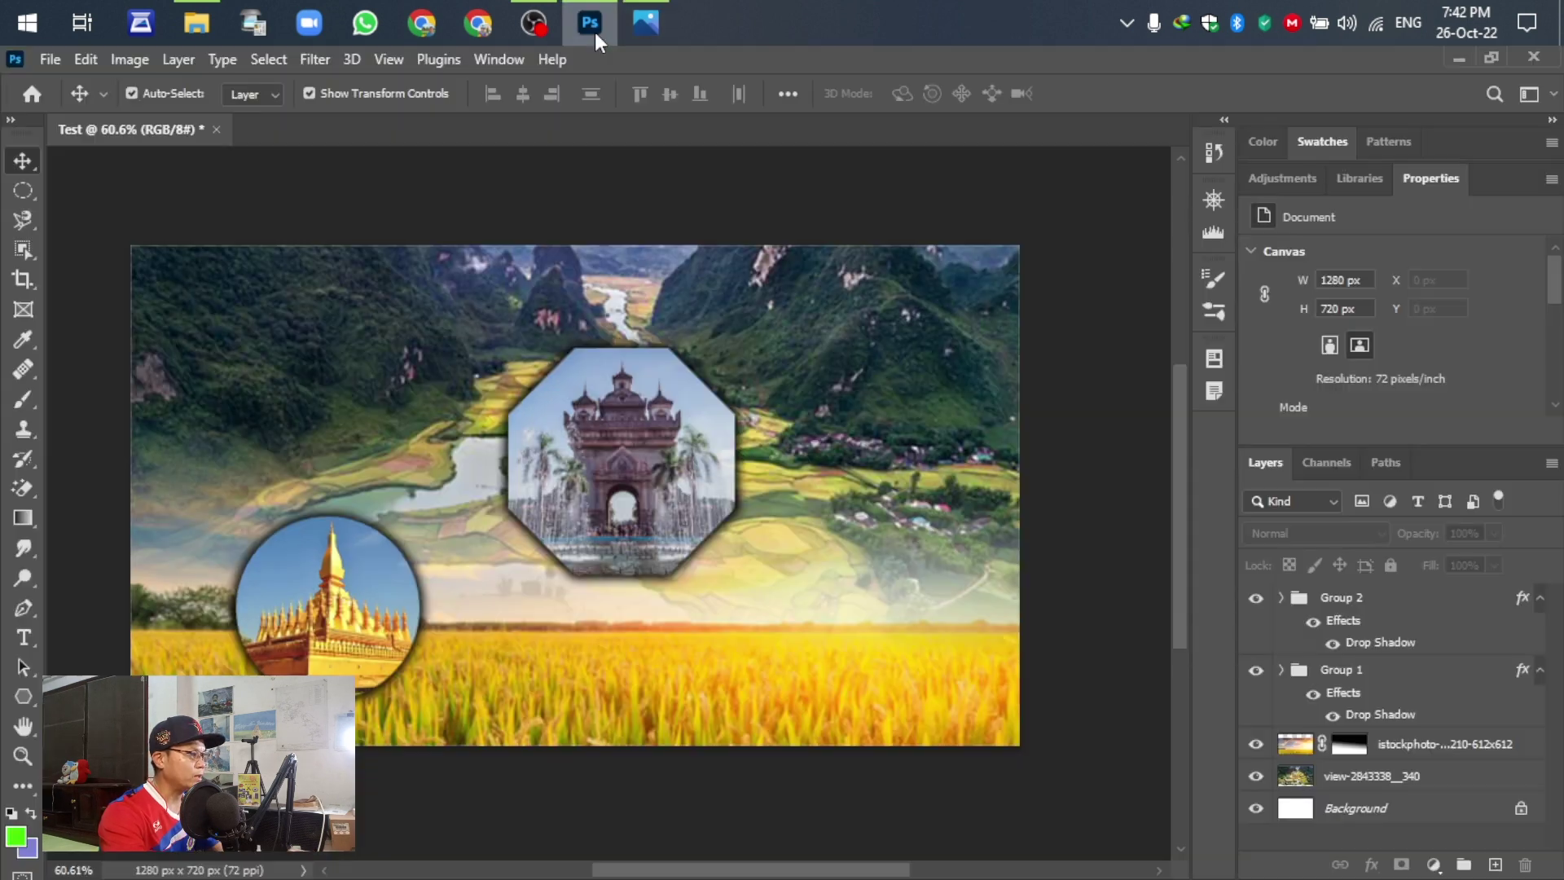
click(219, 23)
drag(399, 228, 880, 641)
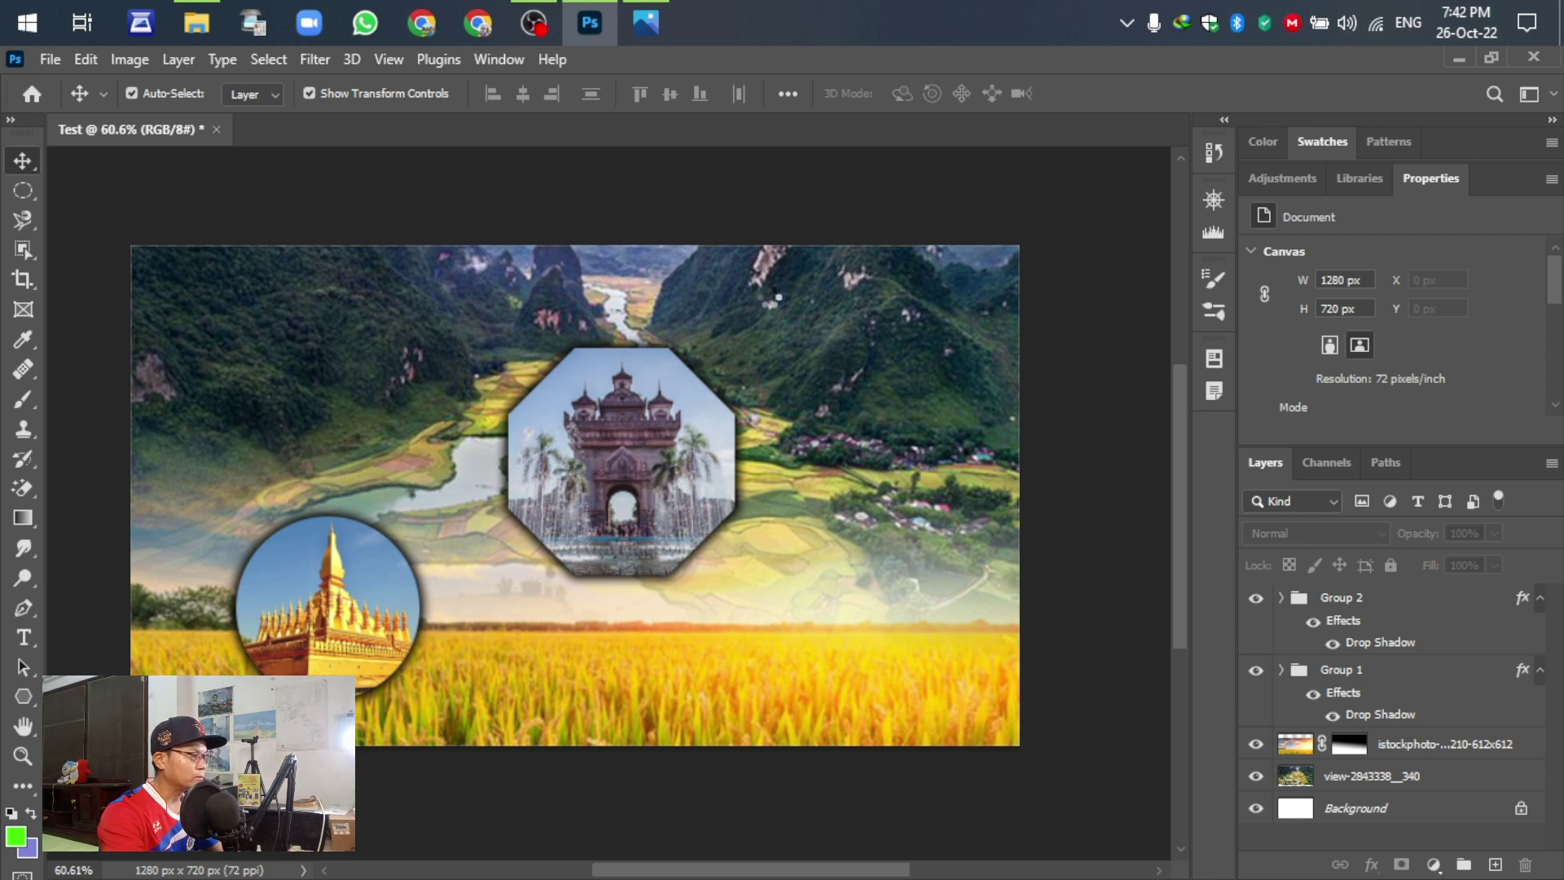
drag(947, 243, 551, 514)
drag(397, 607, 865, 591)
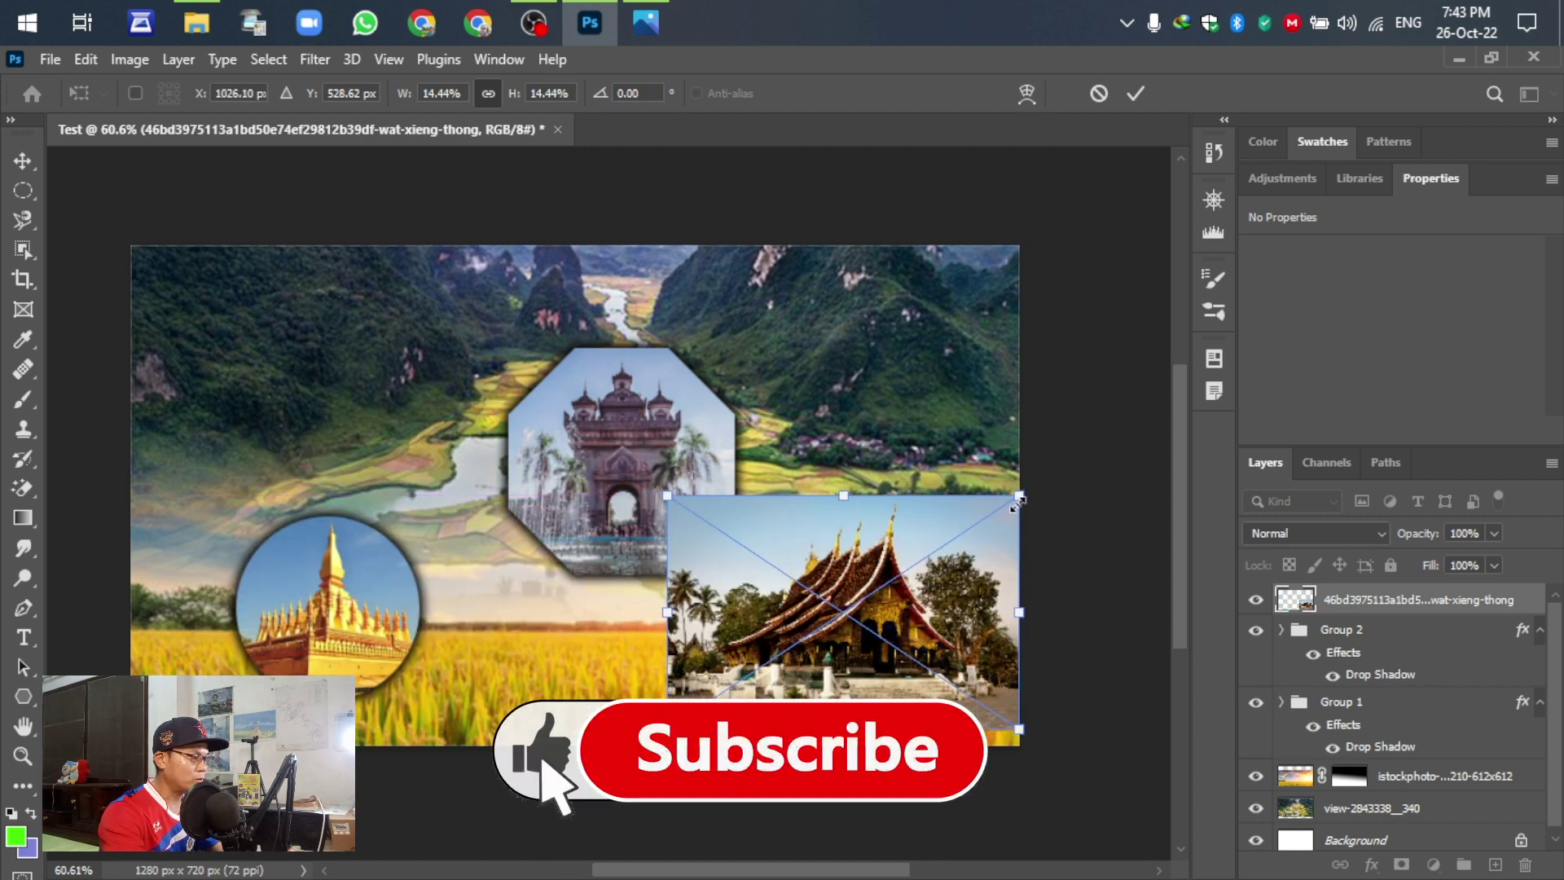
drag(1018, 496, 943, 546)
drag(842, 620, 892, 599)
click(1136, 93)
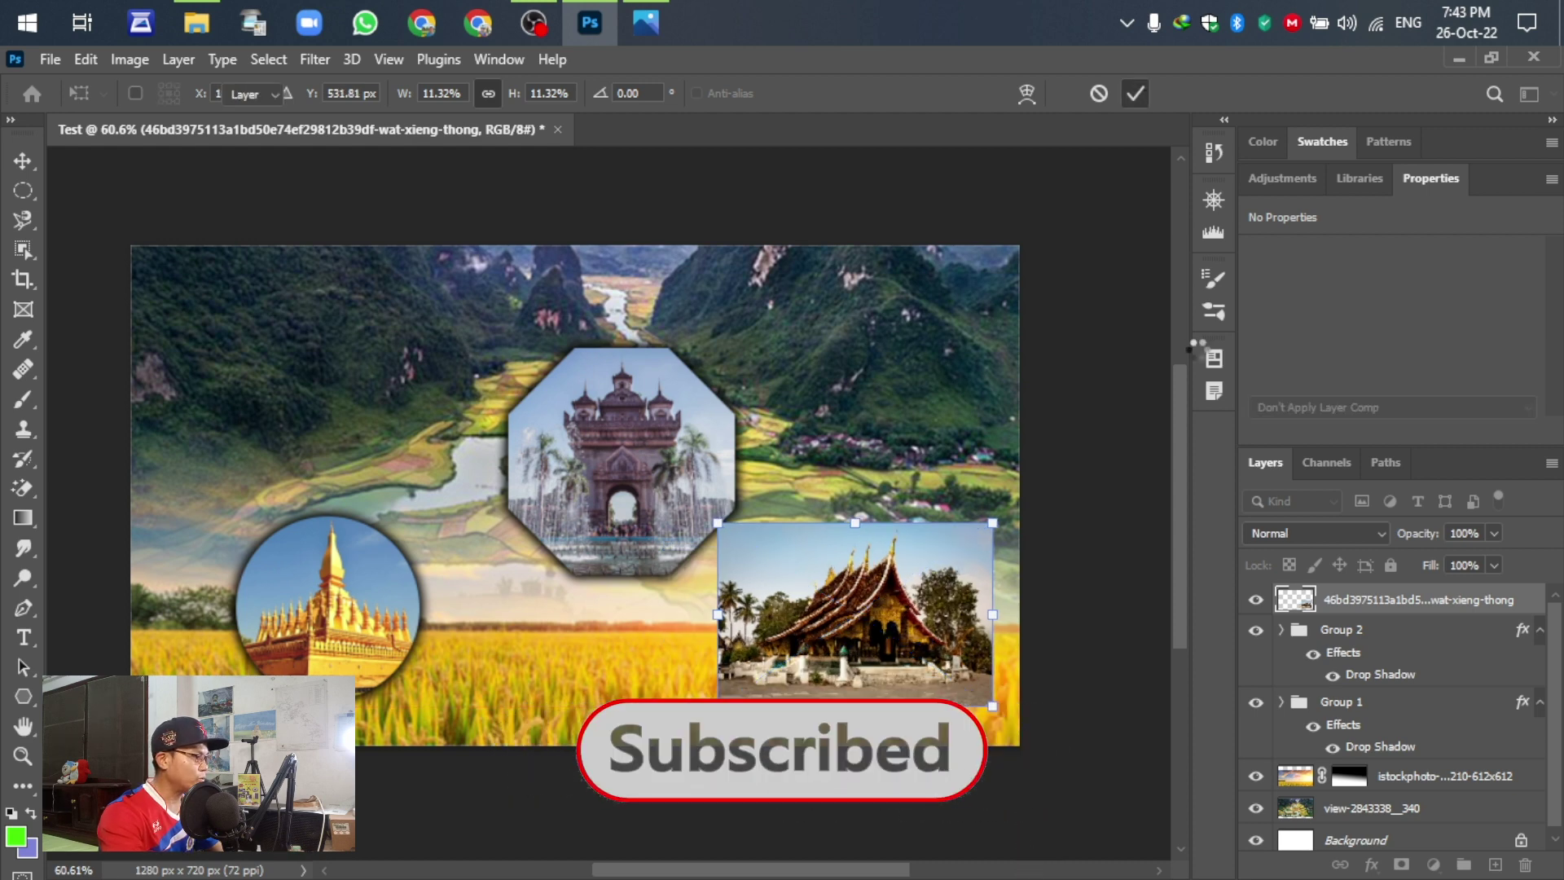
Draw a white circle about 234 px in diameter over the temple photo
click(24, 695)
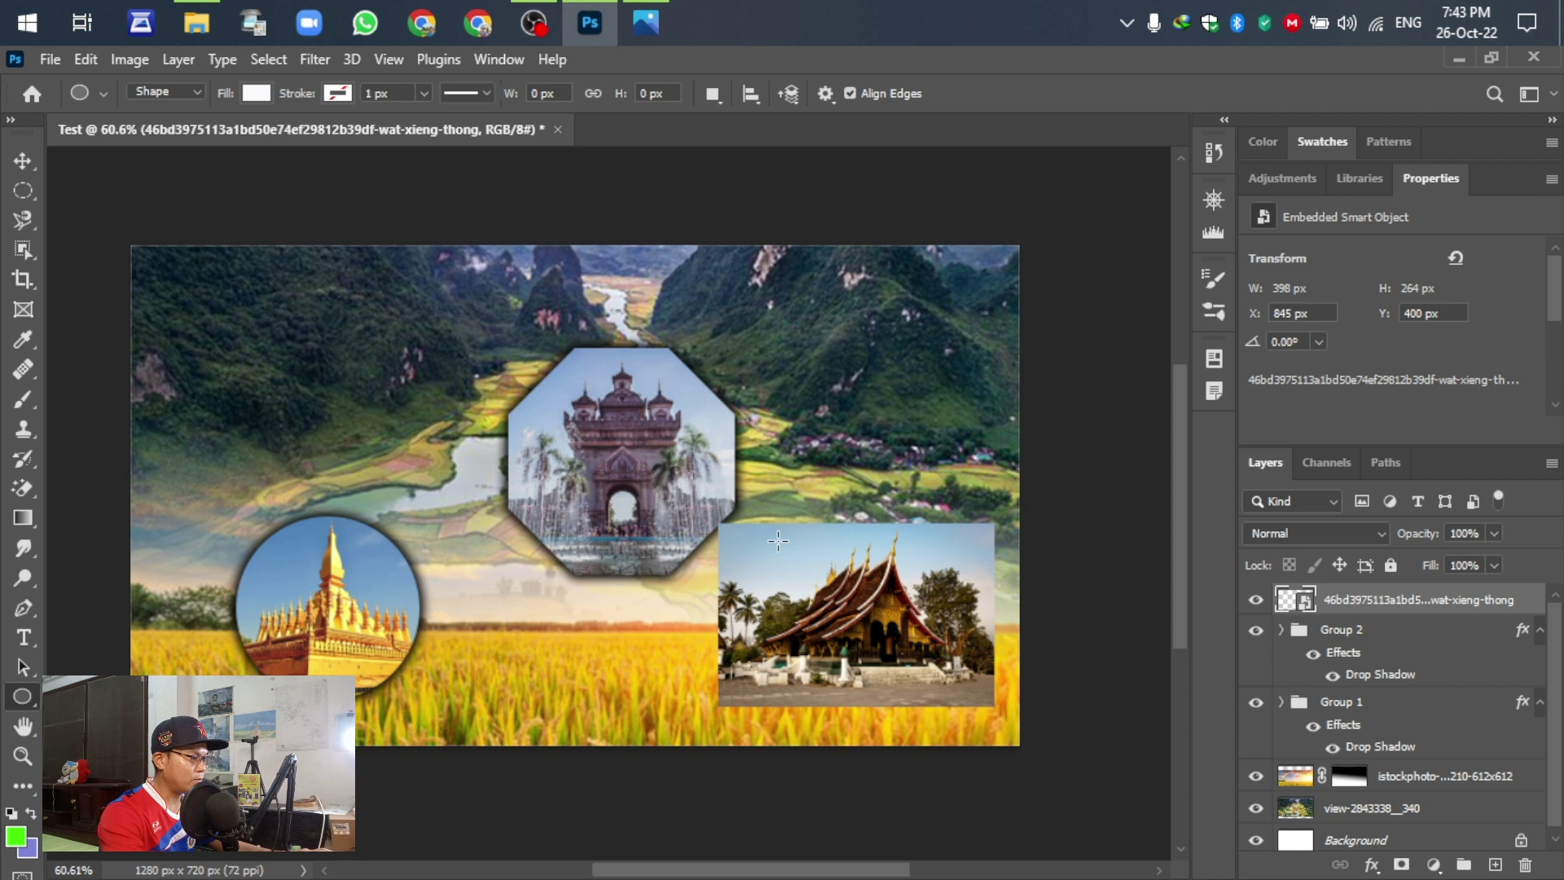
drag(768, 554, 924, 746)
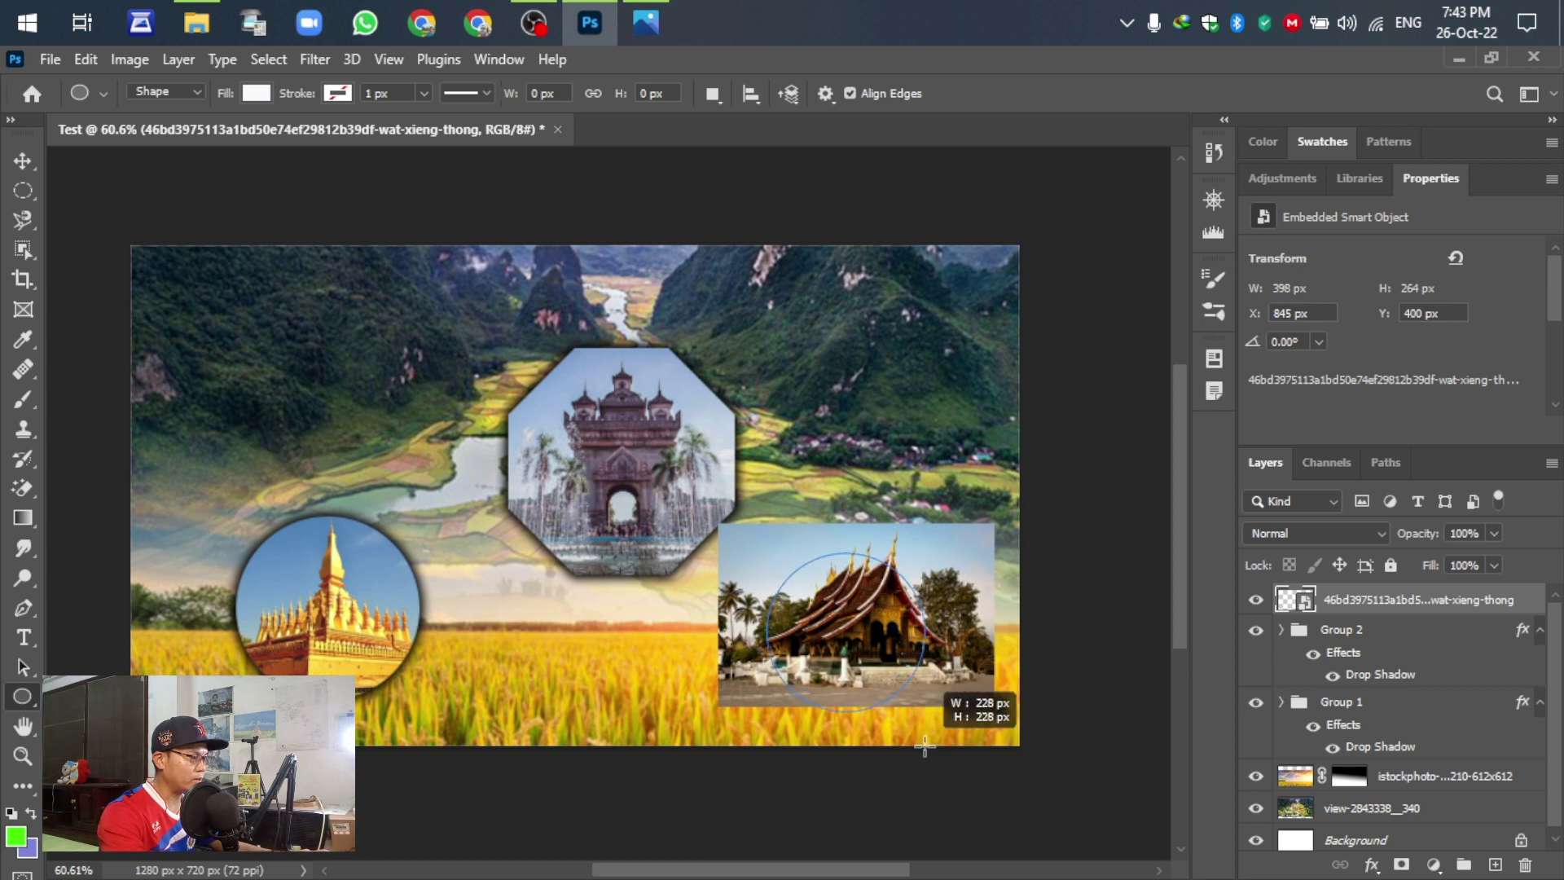
drag(925, 745, 928, 758)
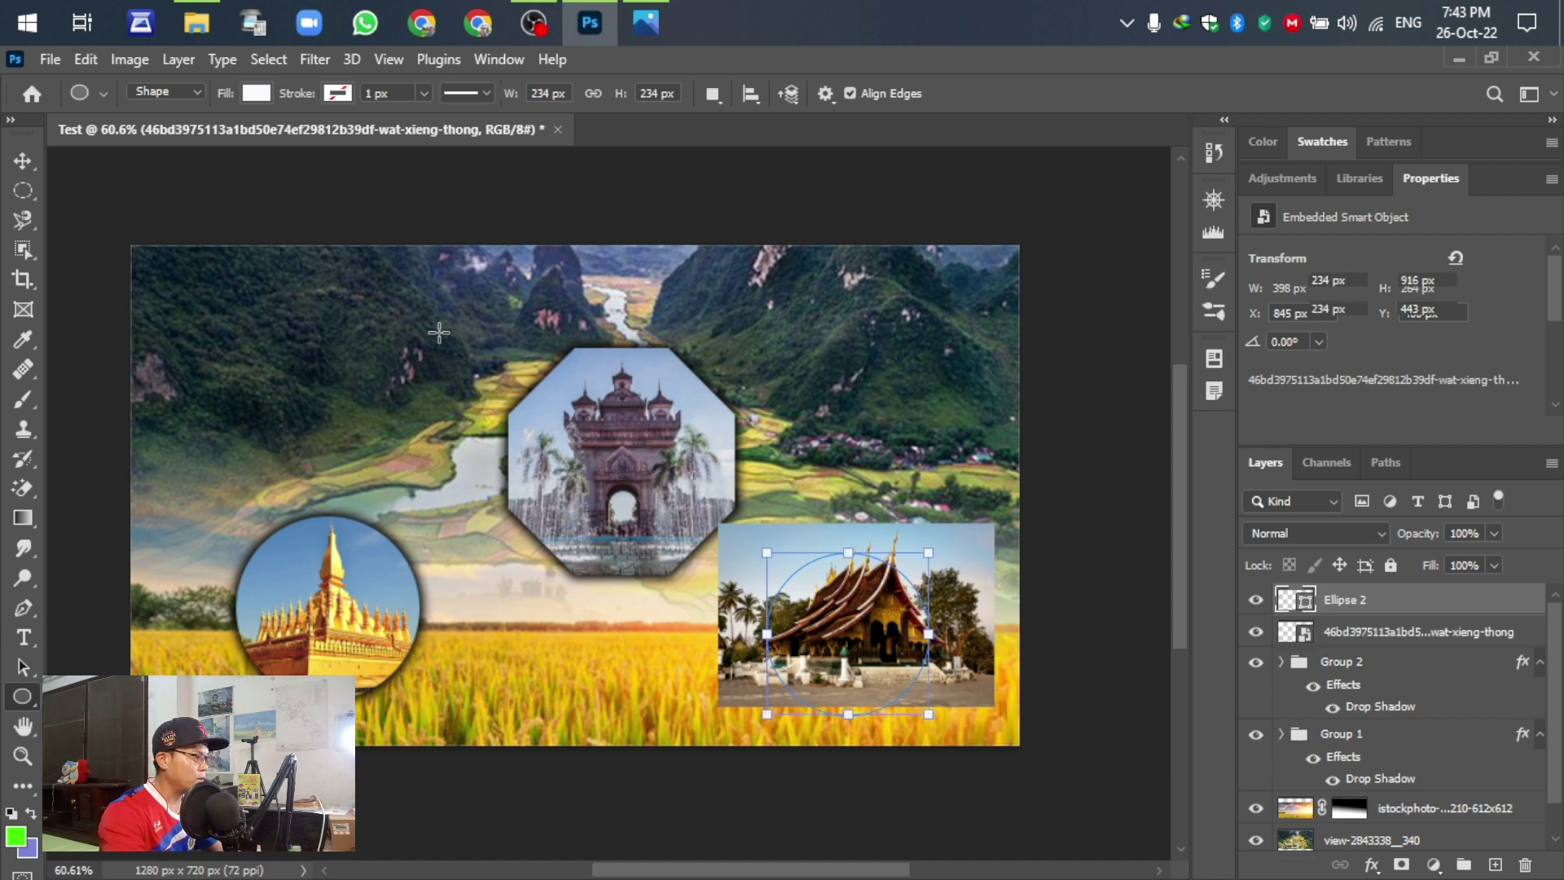
Move the white circle over the temple at about X 947, Y 415 px and place its layer directly below the temple photo's layer
key(v)
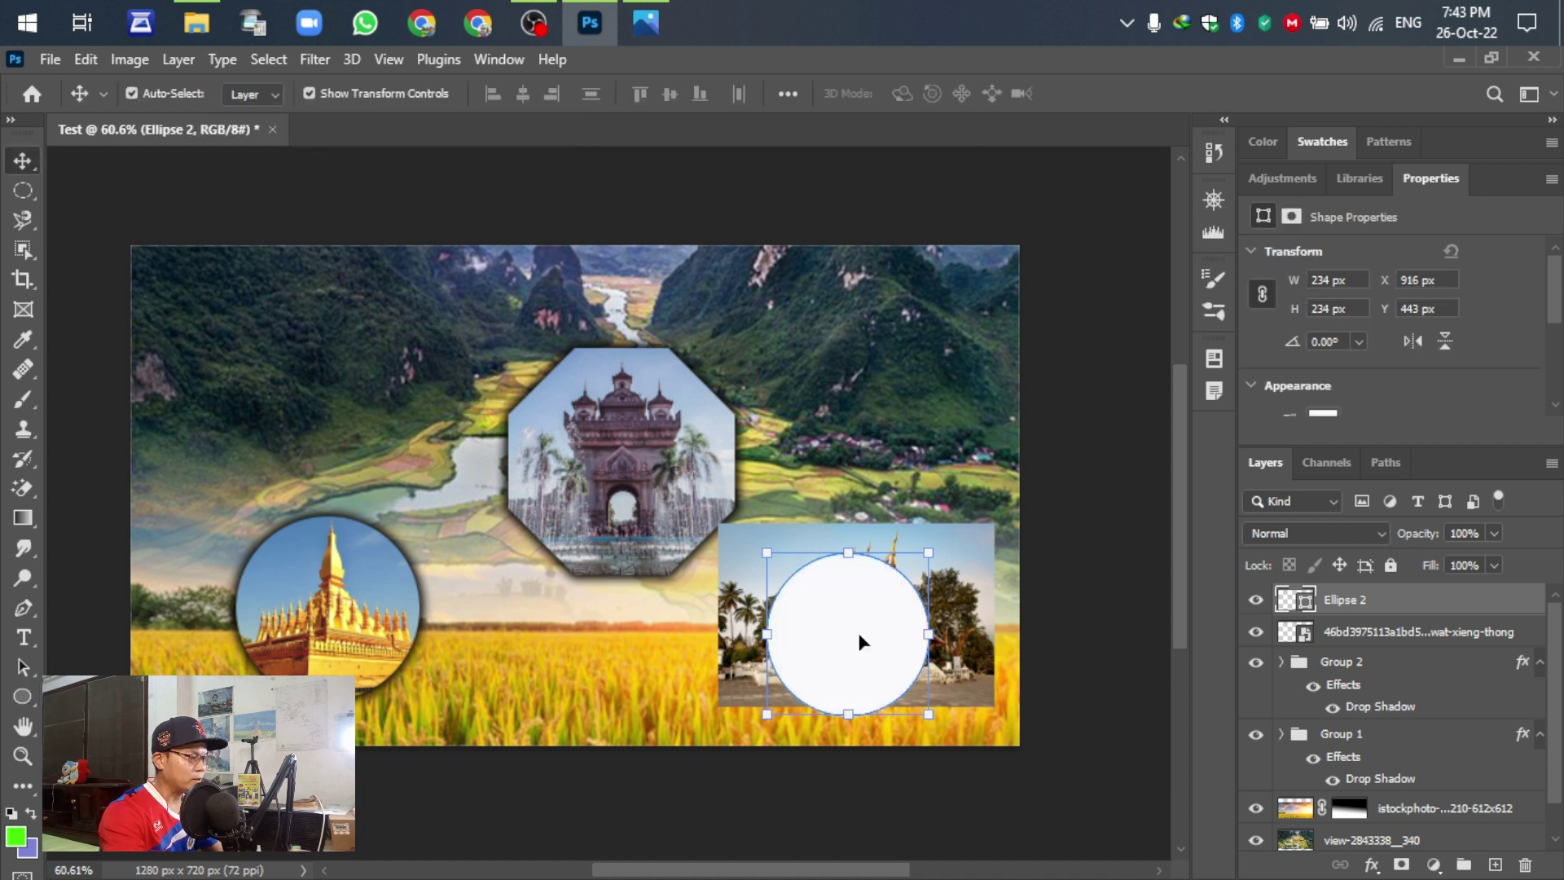
drag(862, 642, 883, 624)
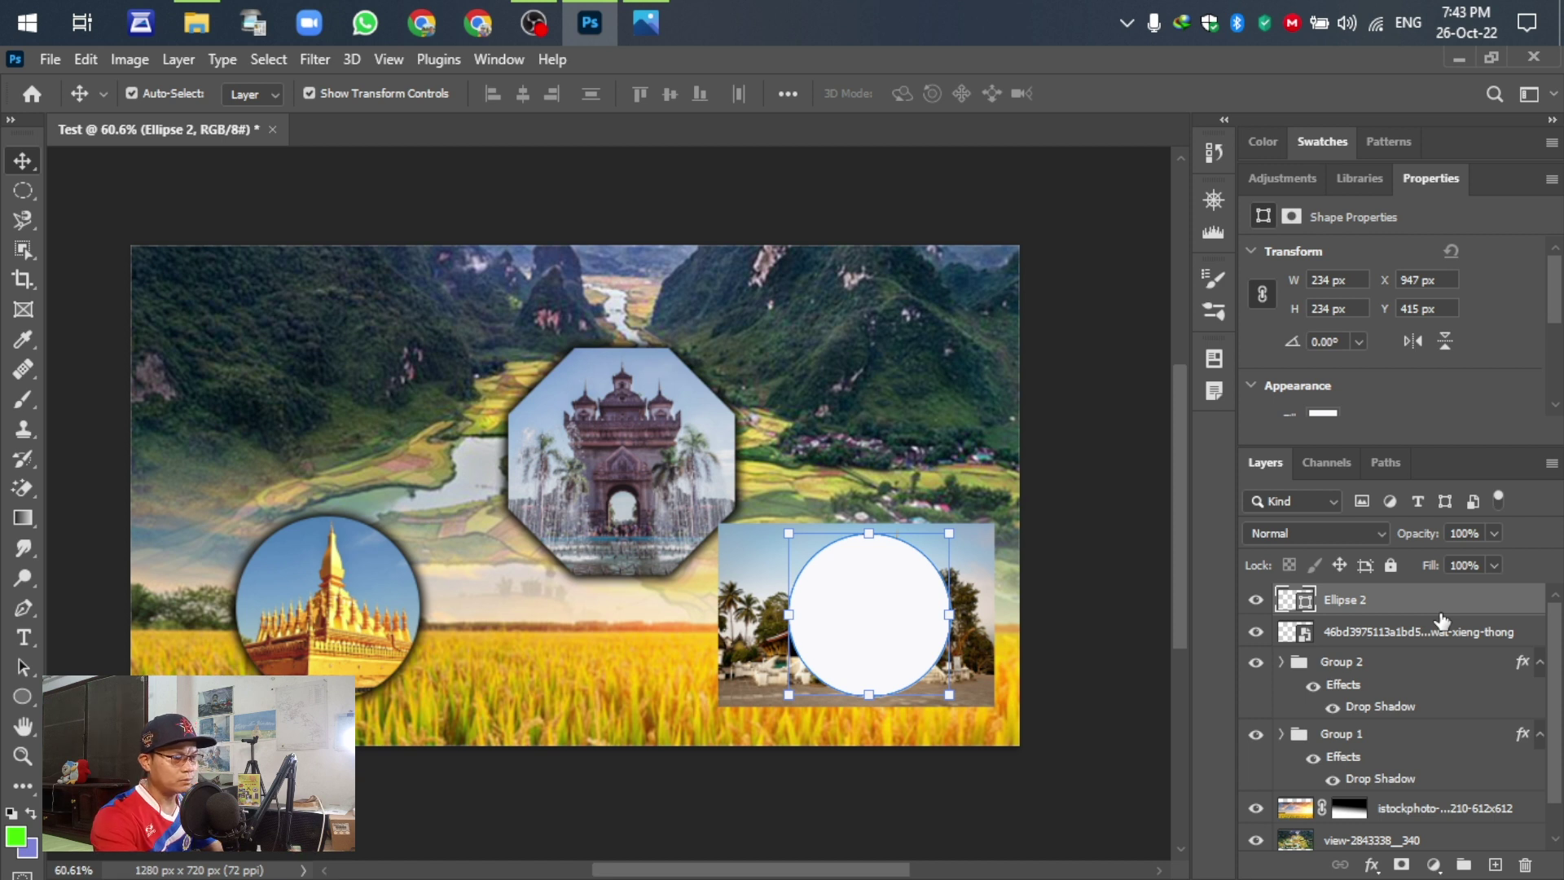
drag(1385, 603, 1394, 644)
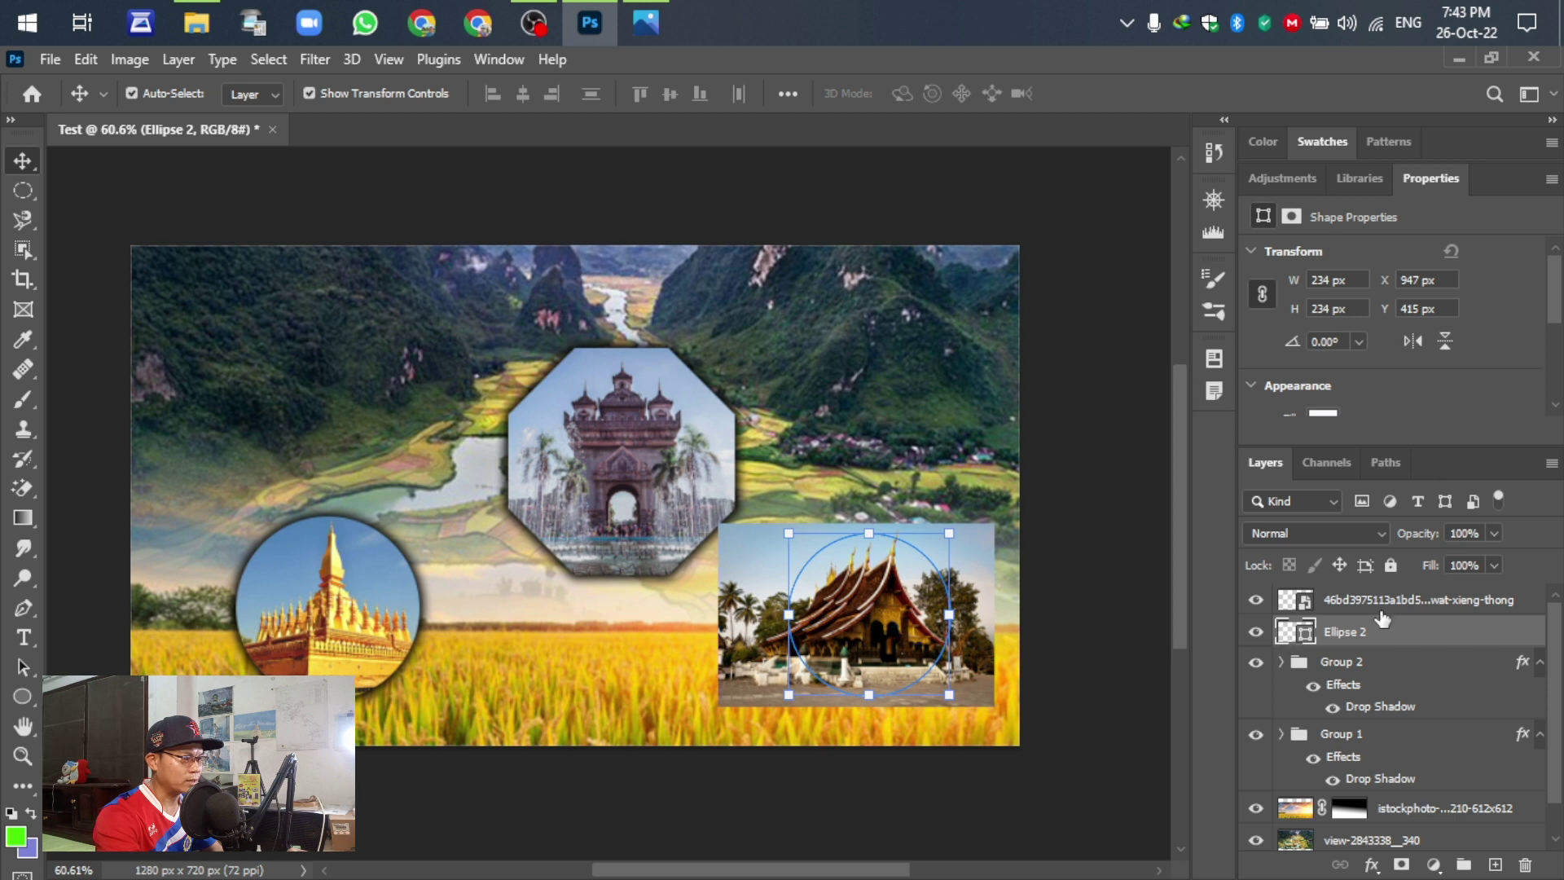
click(1494, 533)
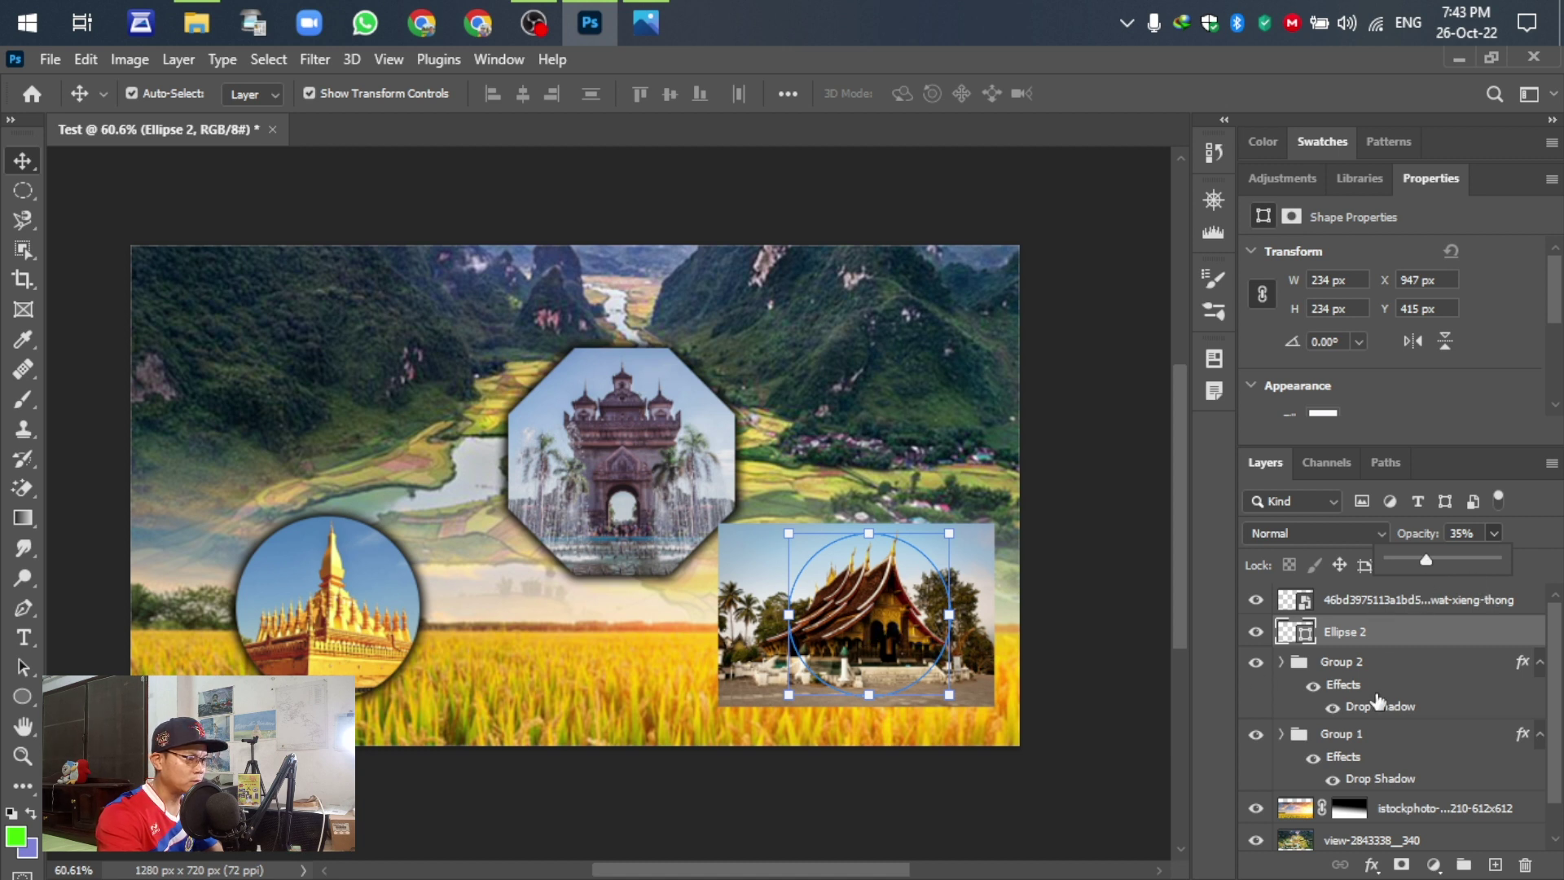
click(1389, 607)
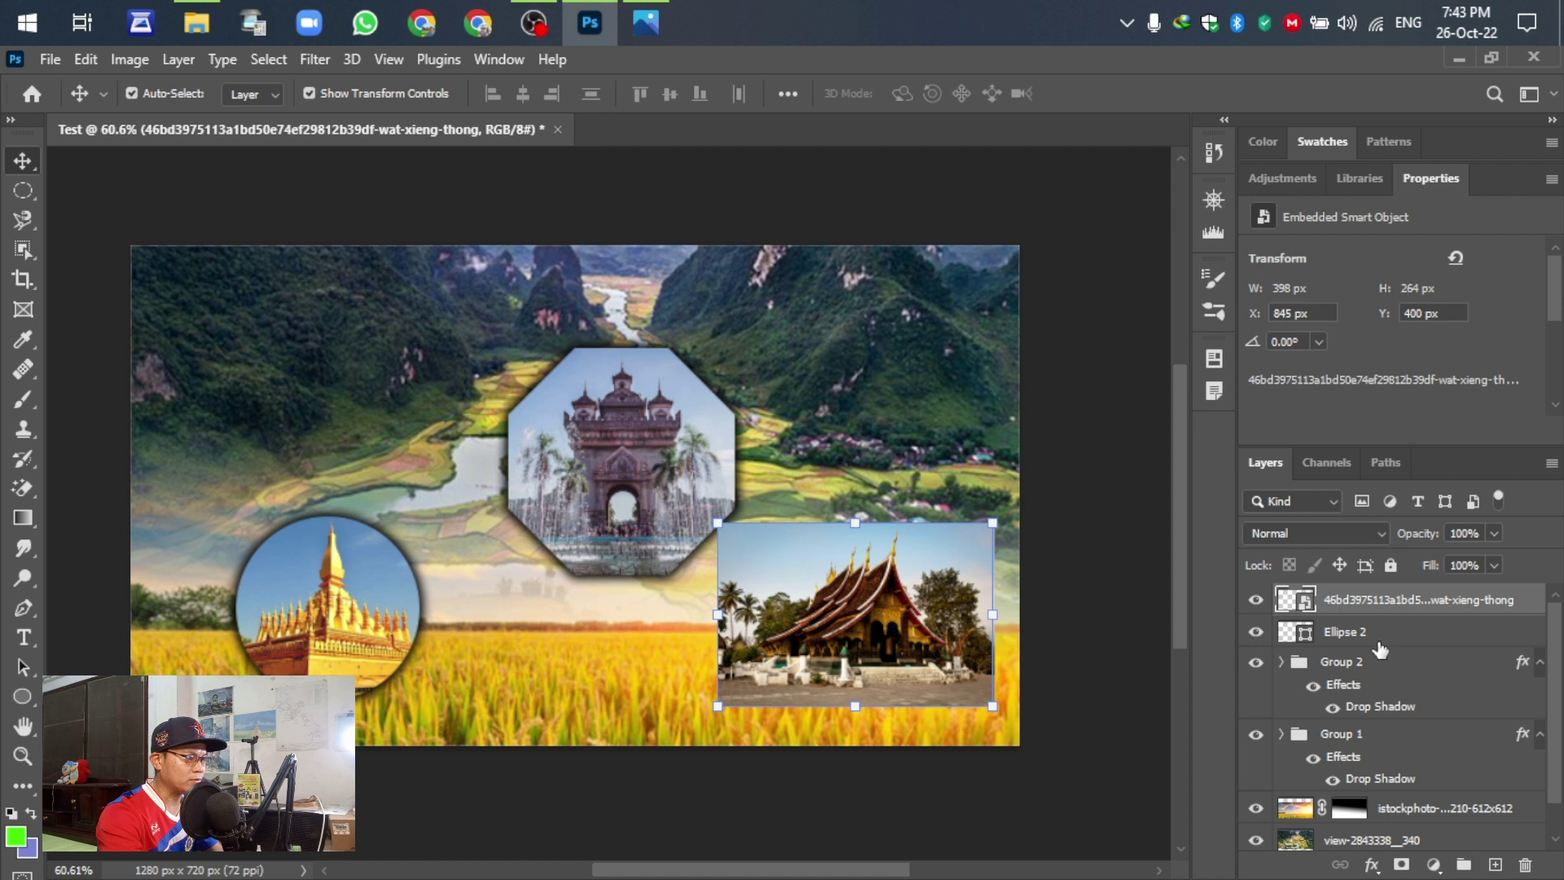
click(1375, 632)
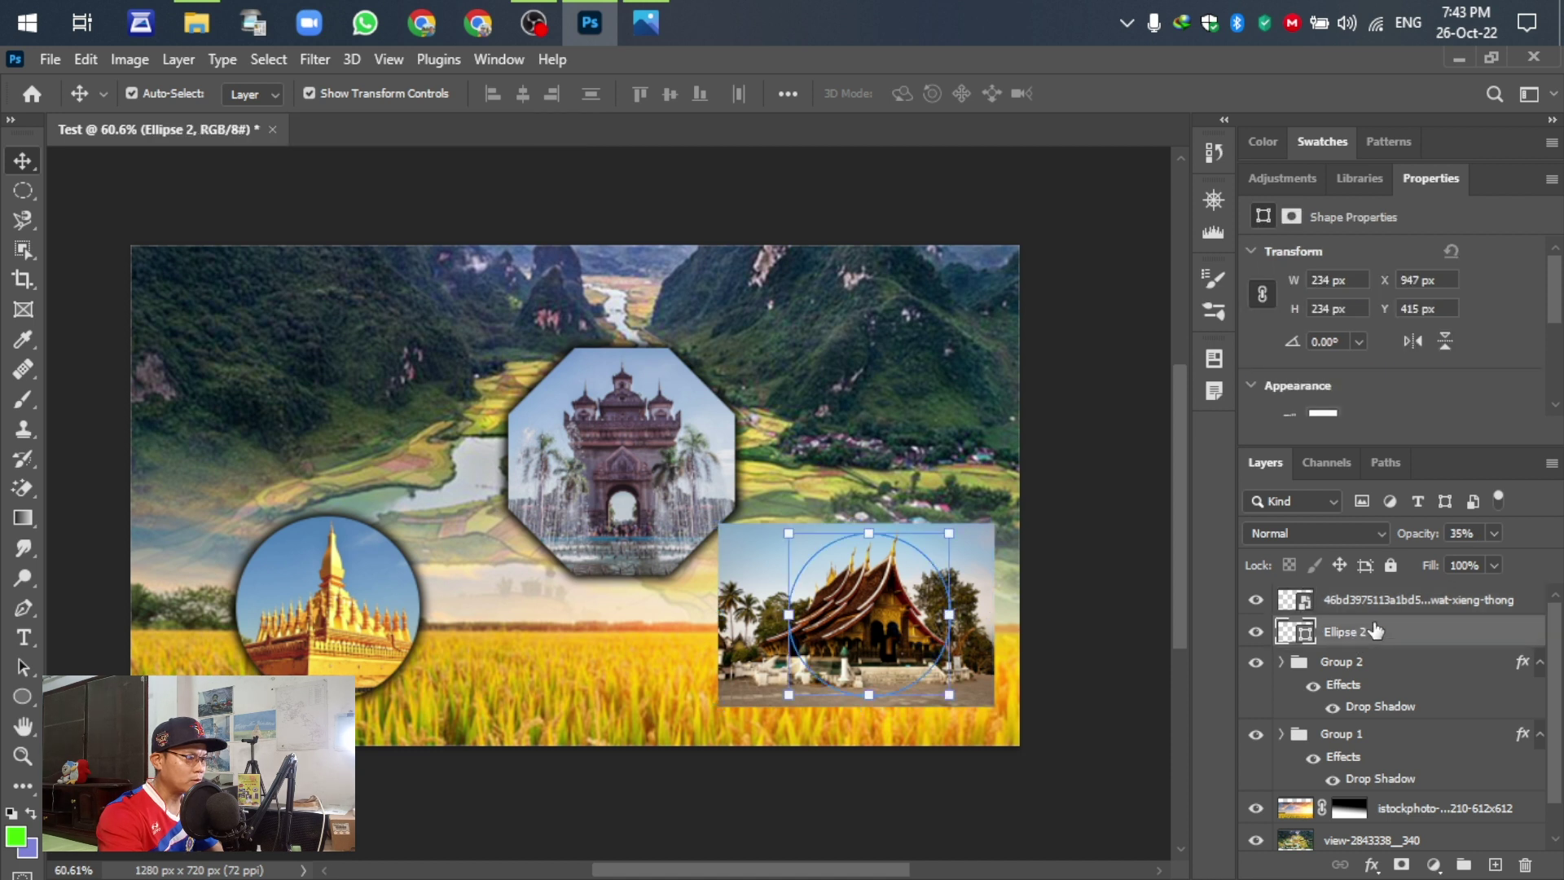
click(1495, 533)
drag(1480, 562, 1549, 563)
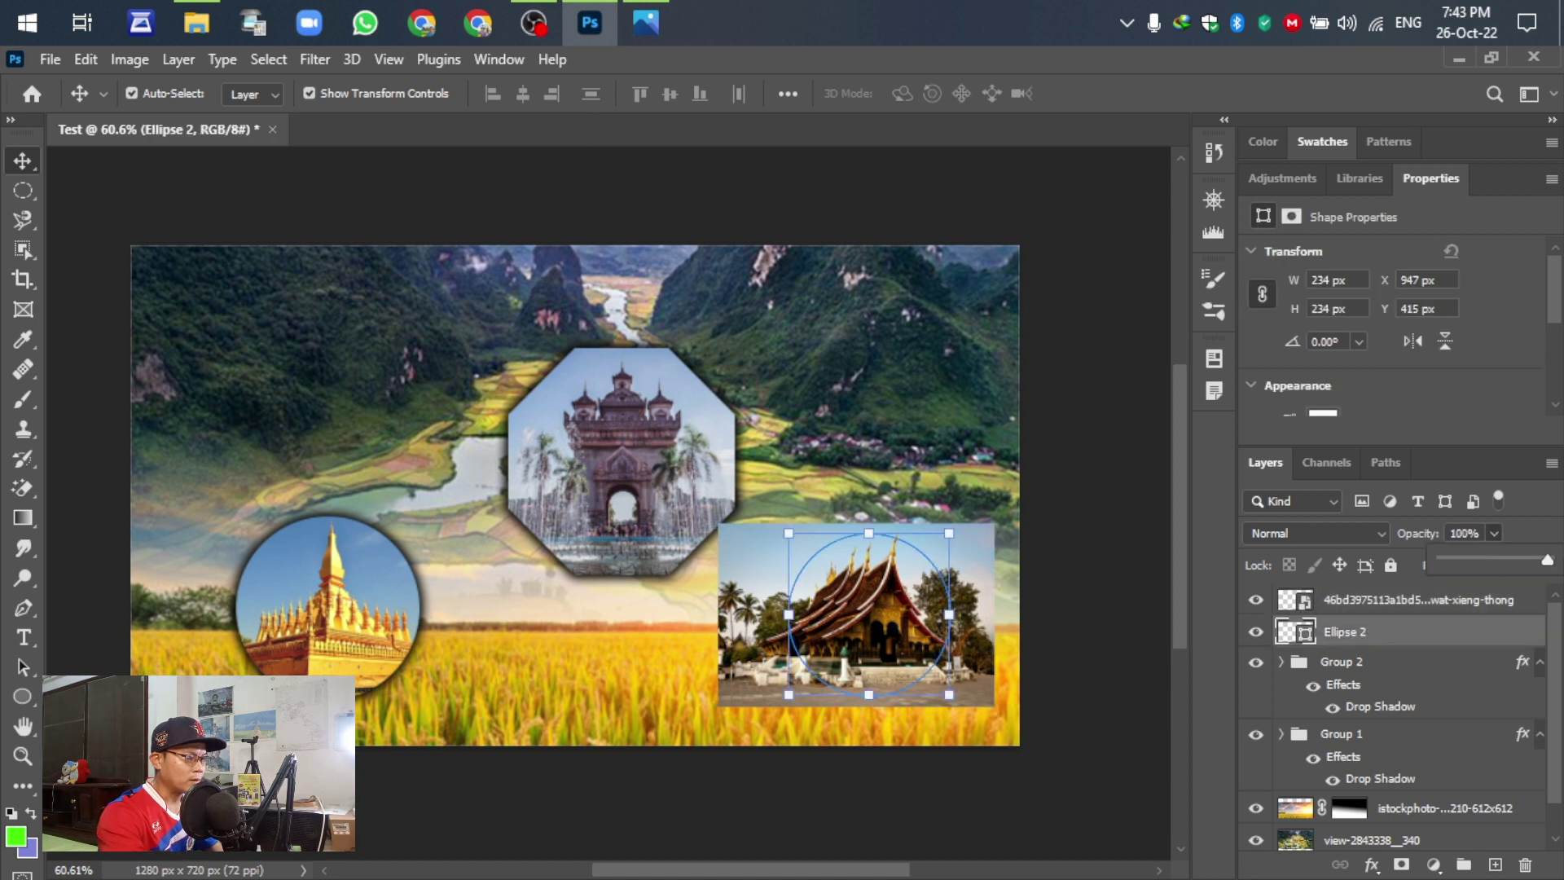
Lower the temple photo layer's opacity to 37% and shift the photo up to Y 392 px over the circle
click(1382, 604)
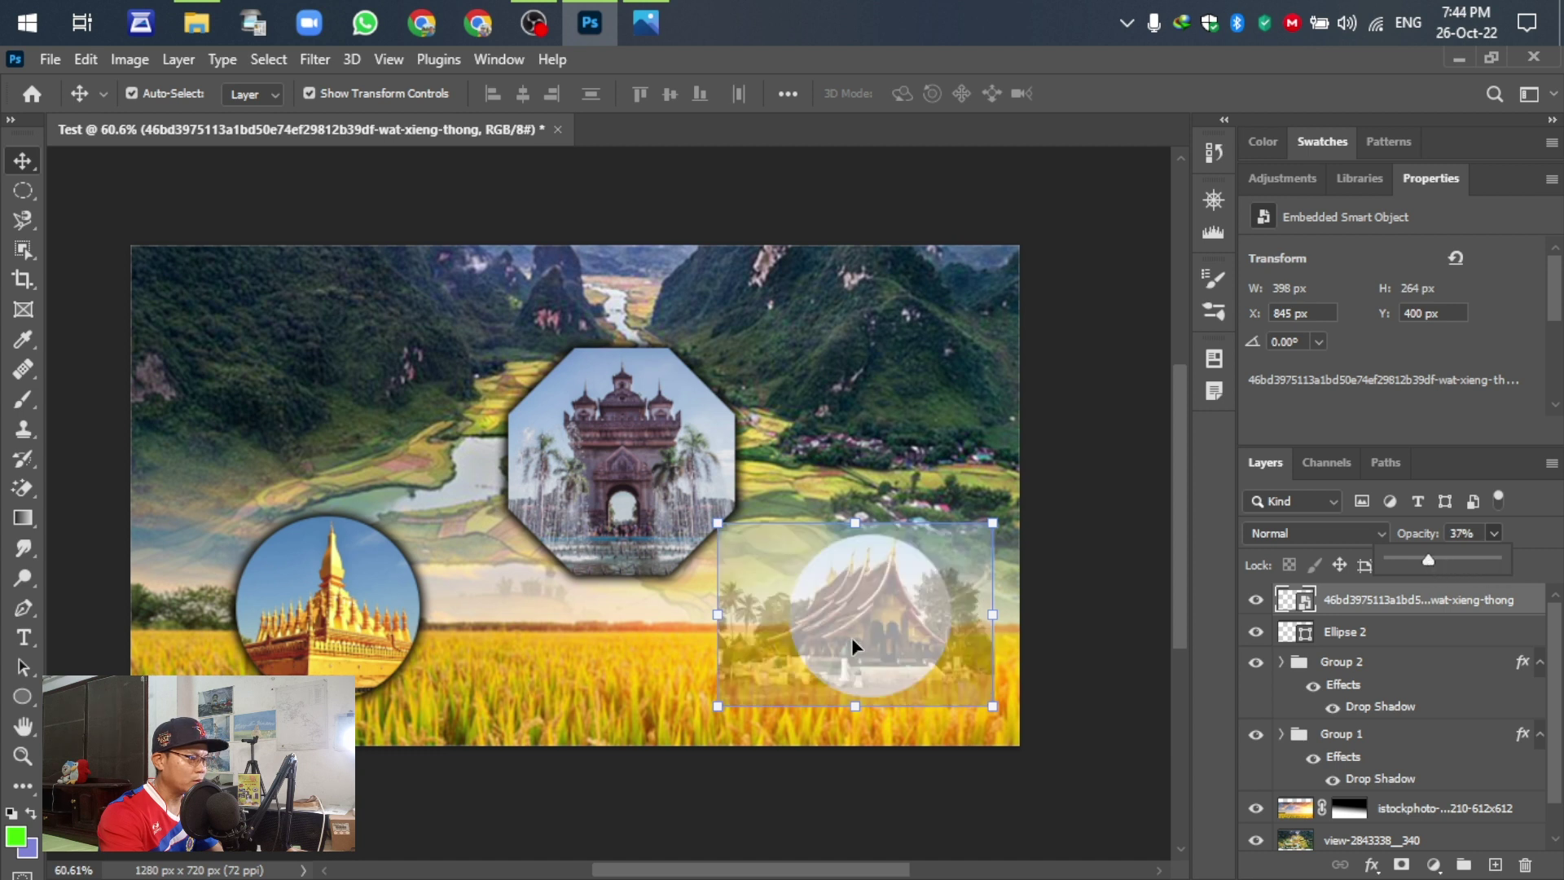
mouse_move(863, 616)
mouse_down()
mouse_move(805, 612)
mouse_move(888, 612)
mouse_move(873, 613)
mouse_up()
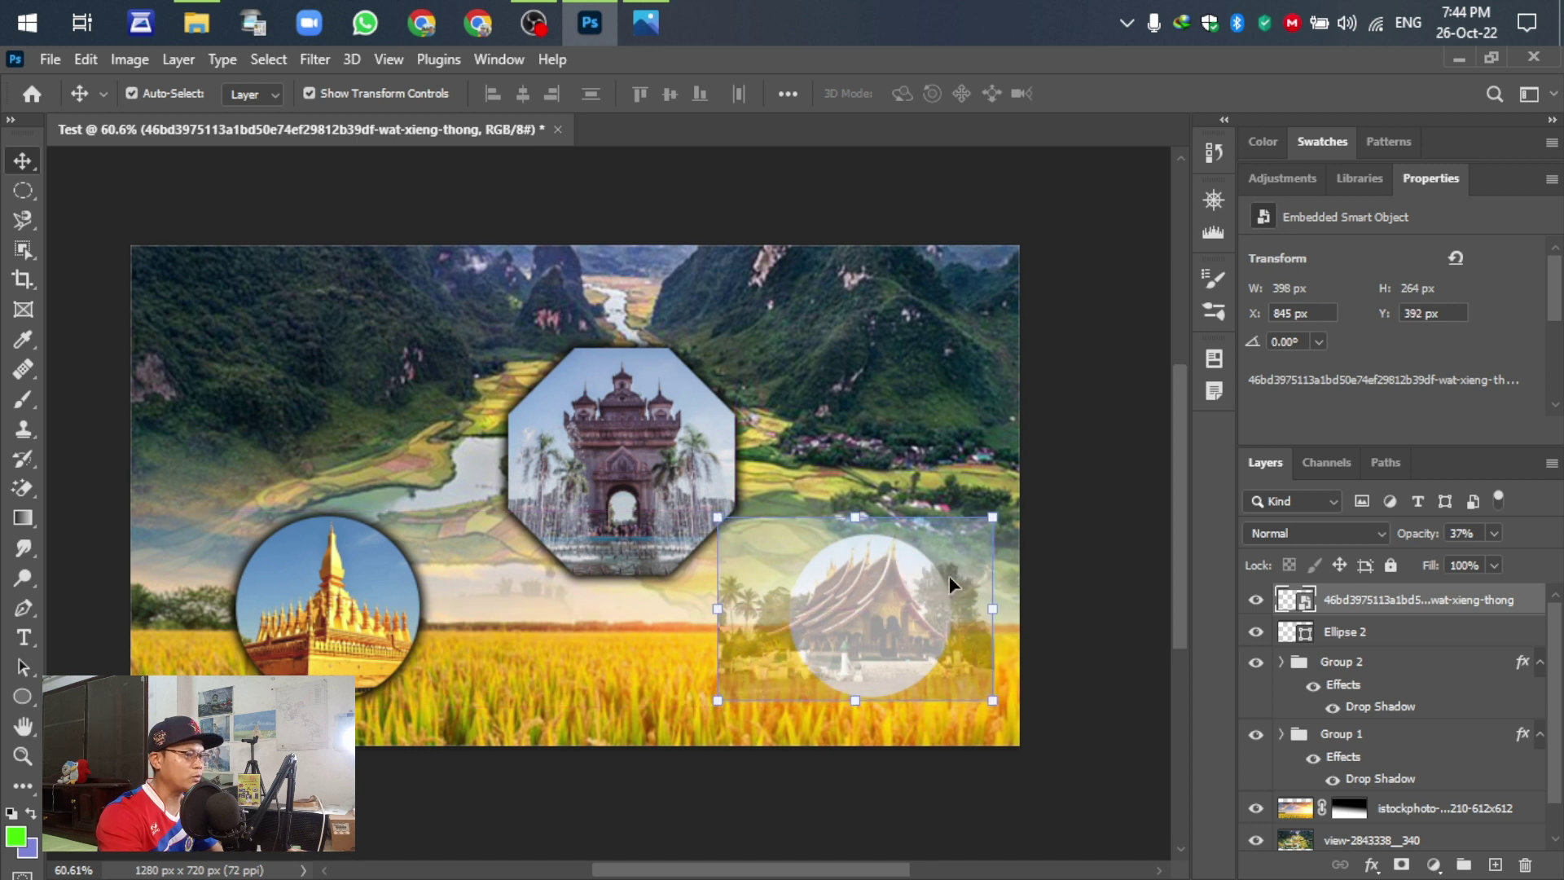
Clip the temple photo to the circle and restore the photo's opacity to 100%
right_click(1385, 603)
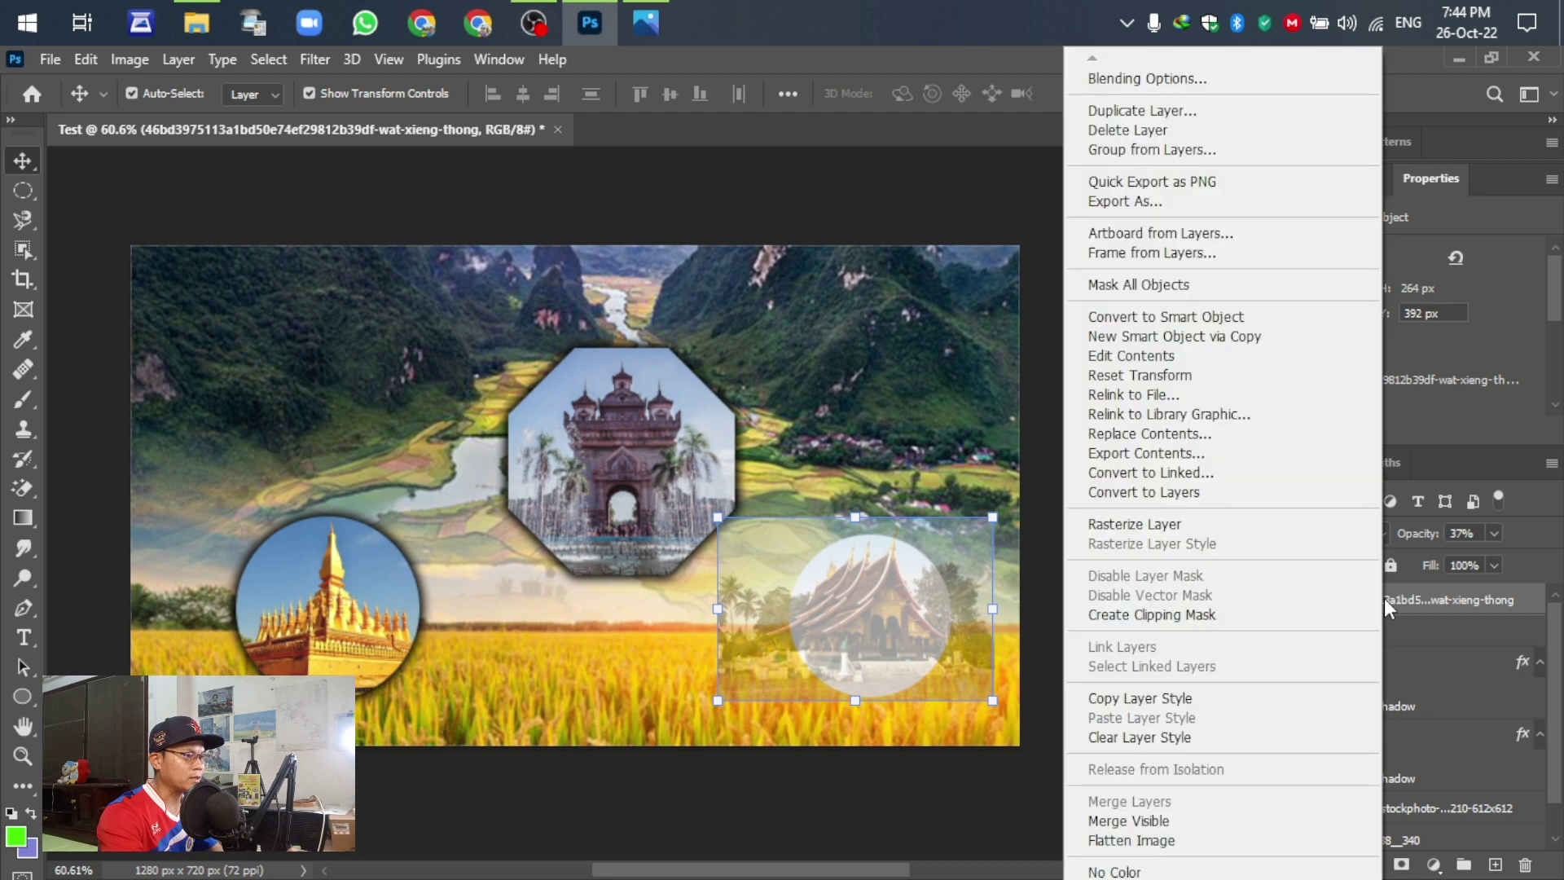
click(1179, 617)
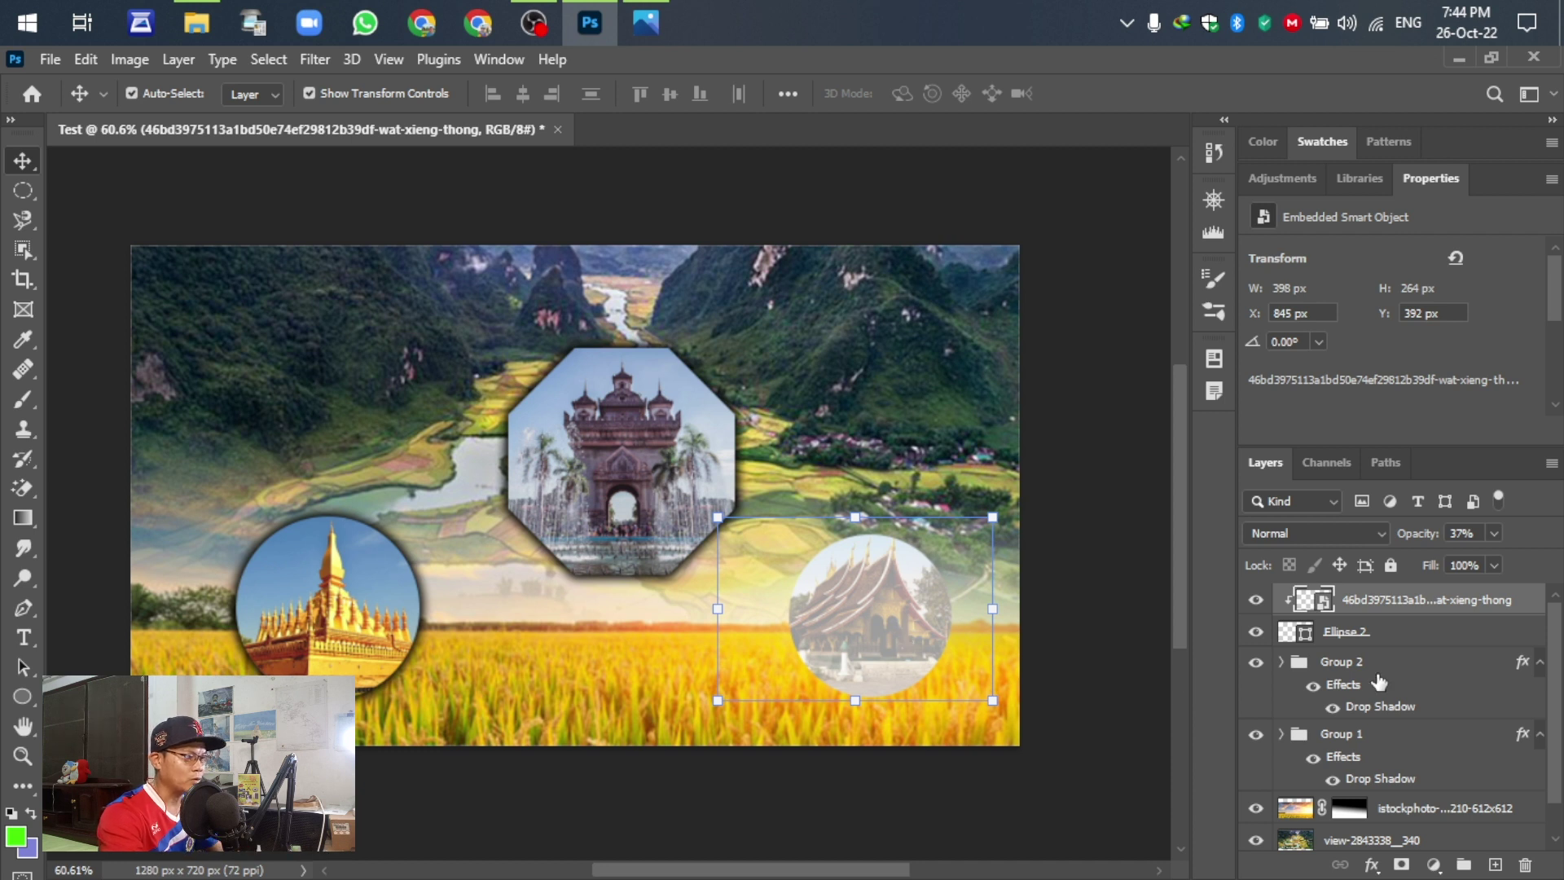
click(1493, 534)
drag(1488, 559, 1548, 560)
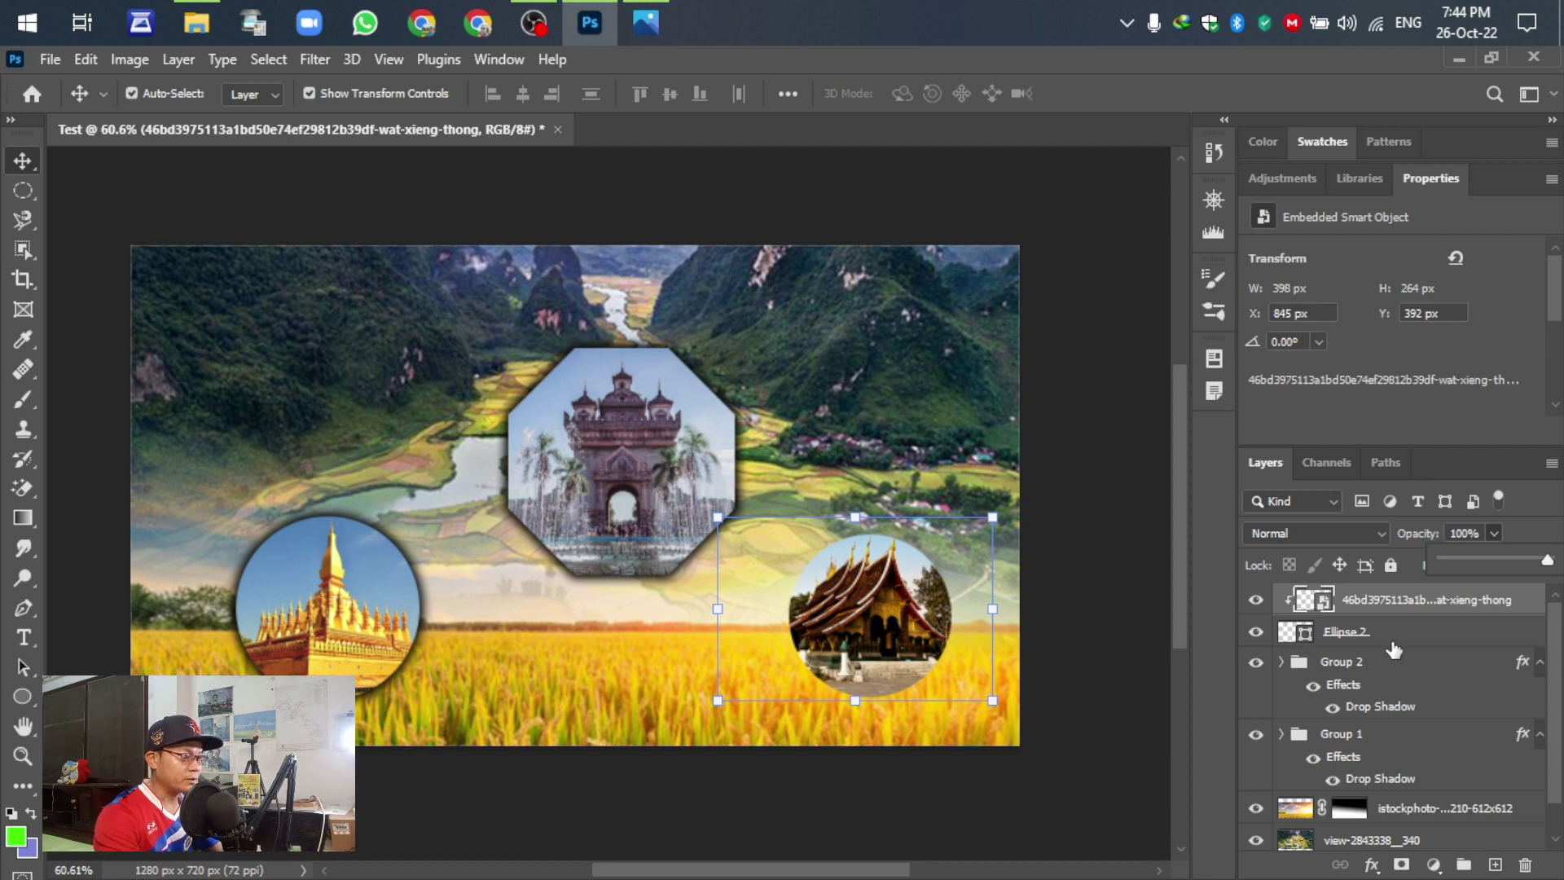
Group the temple photo layer together with its circle layer, Ellipse 2
click(1373, 611)
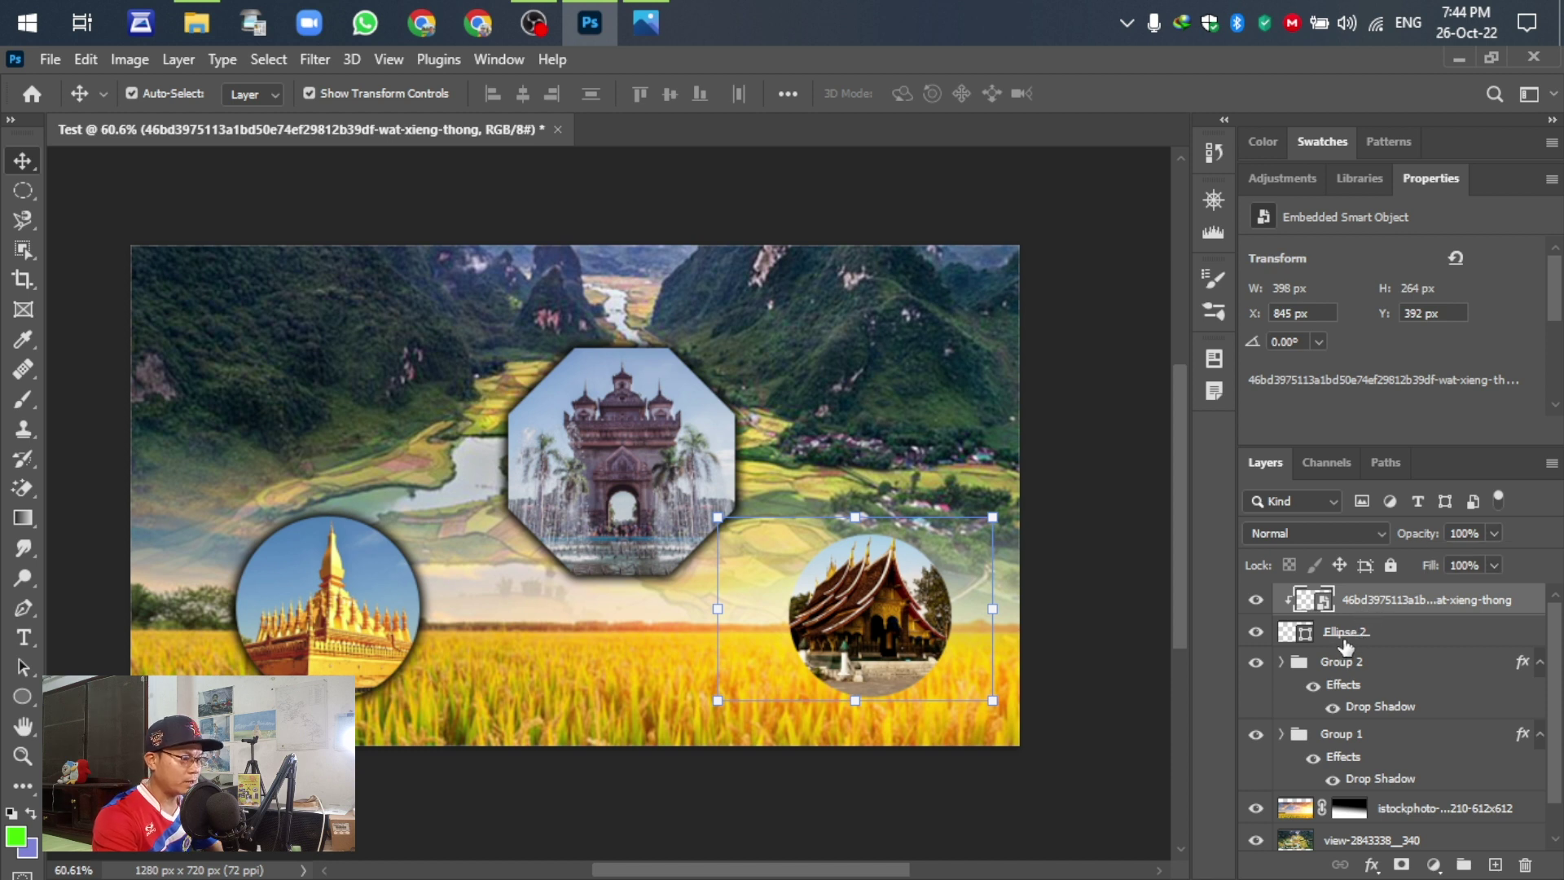
click(1340, 641)
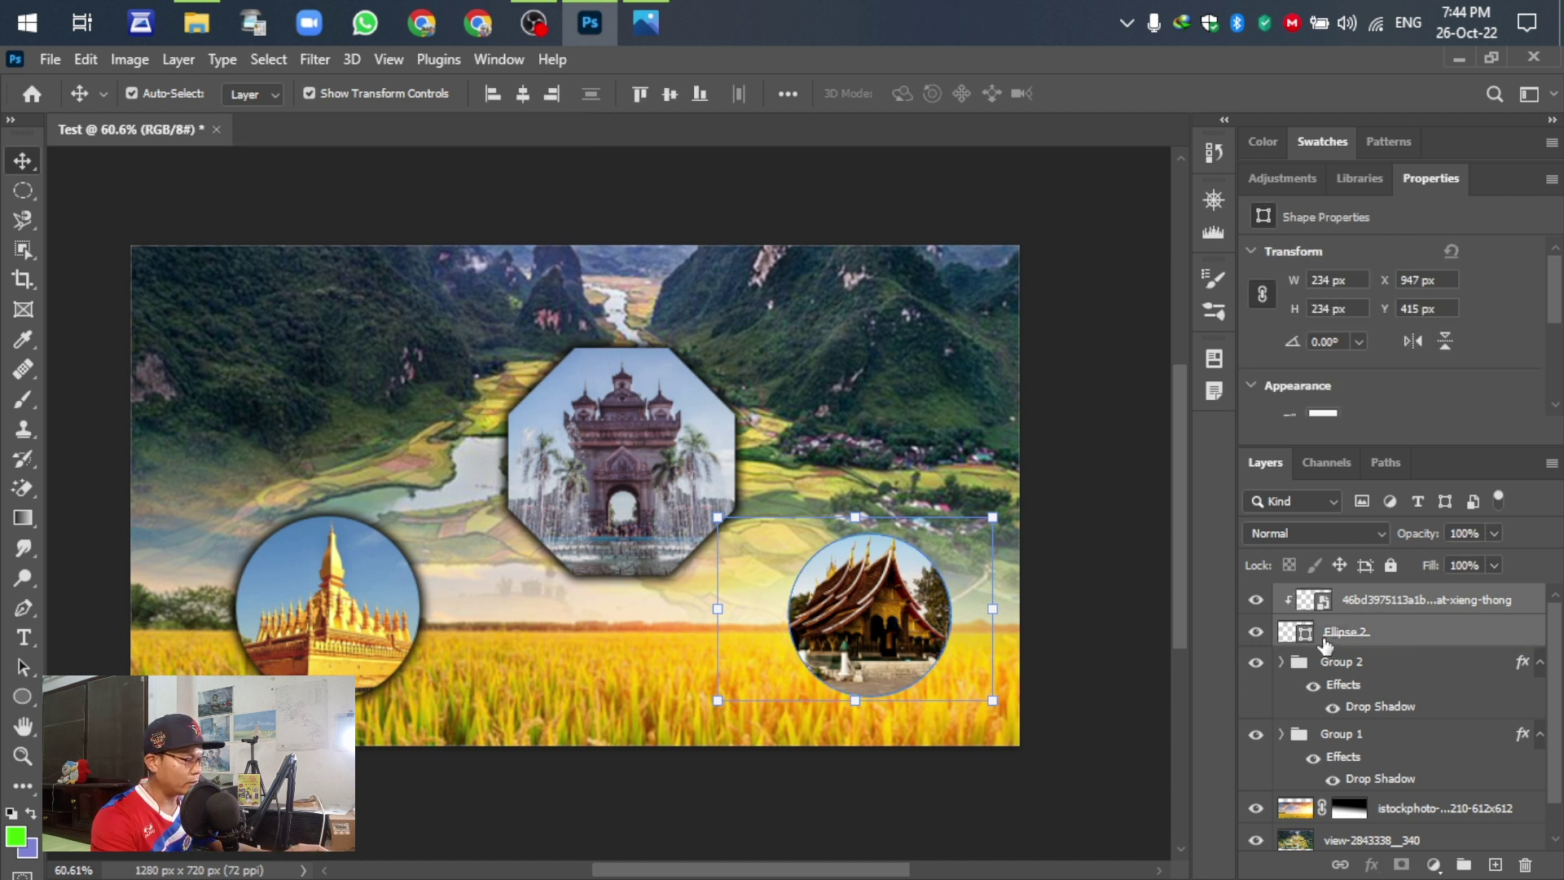
key(ctrl+g)
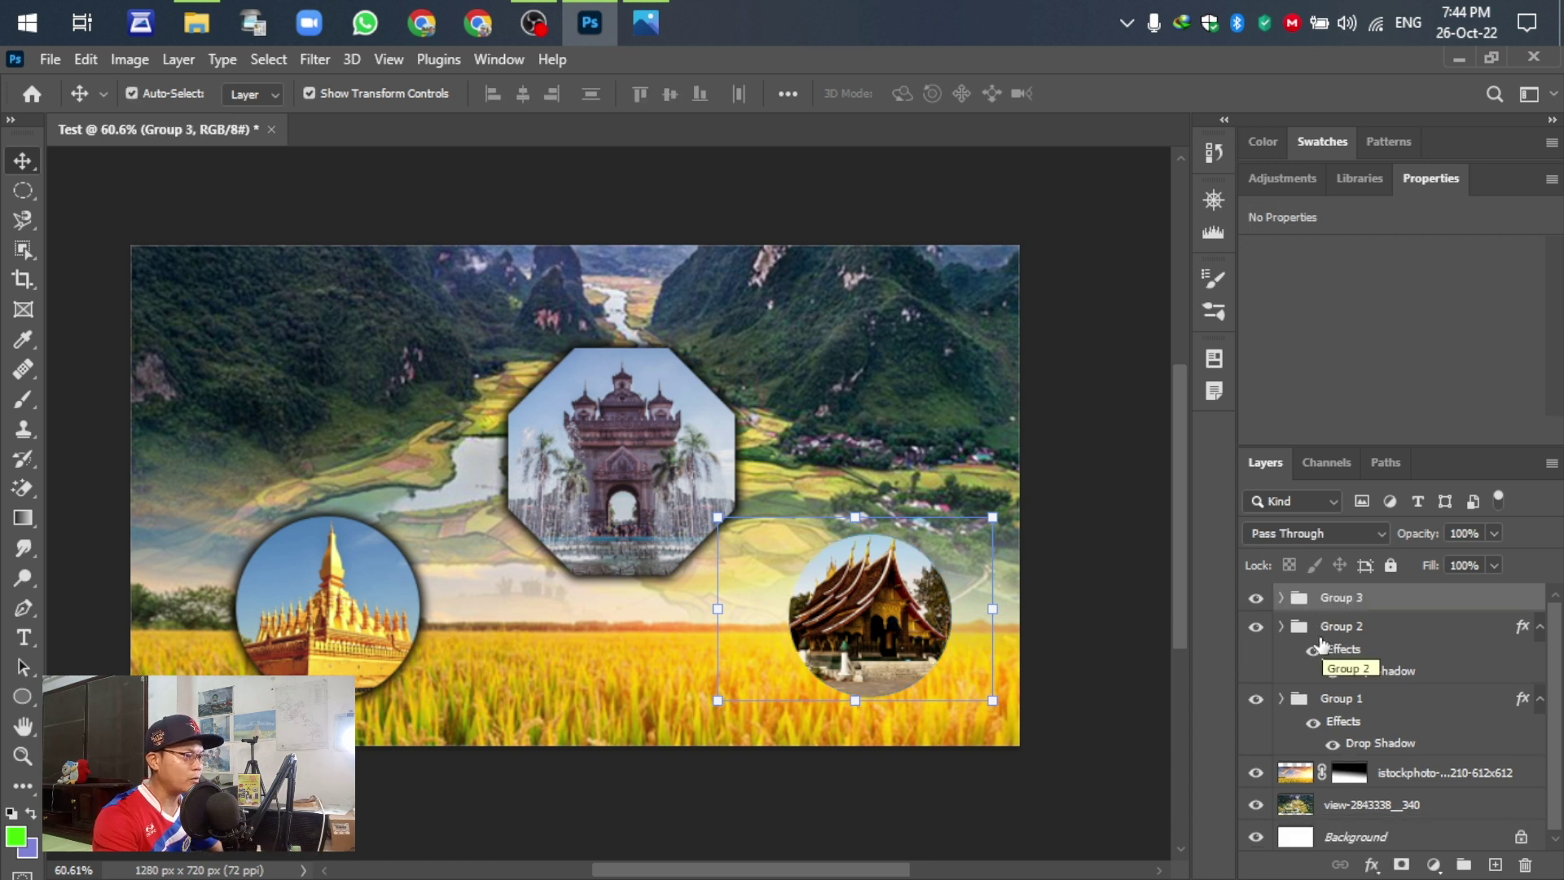
Add a black Drop Shadow to the temple group with 100% opacity, 0 px distance, 23% spread and 21 px size
click(1372, 865)
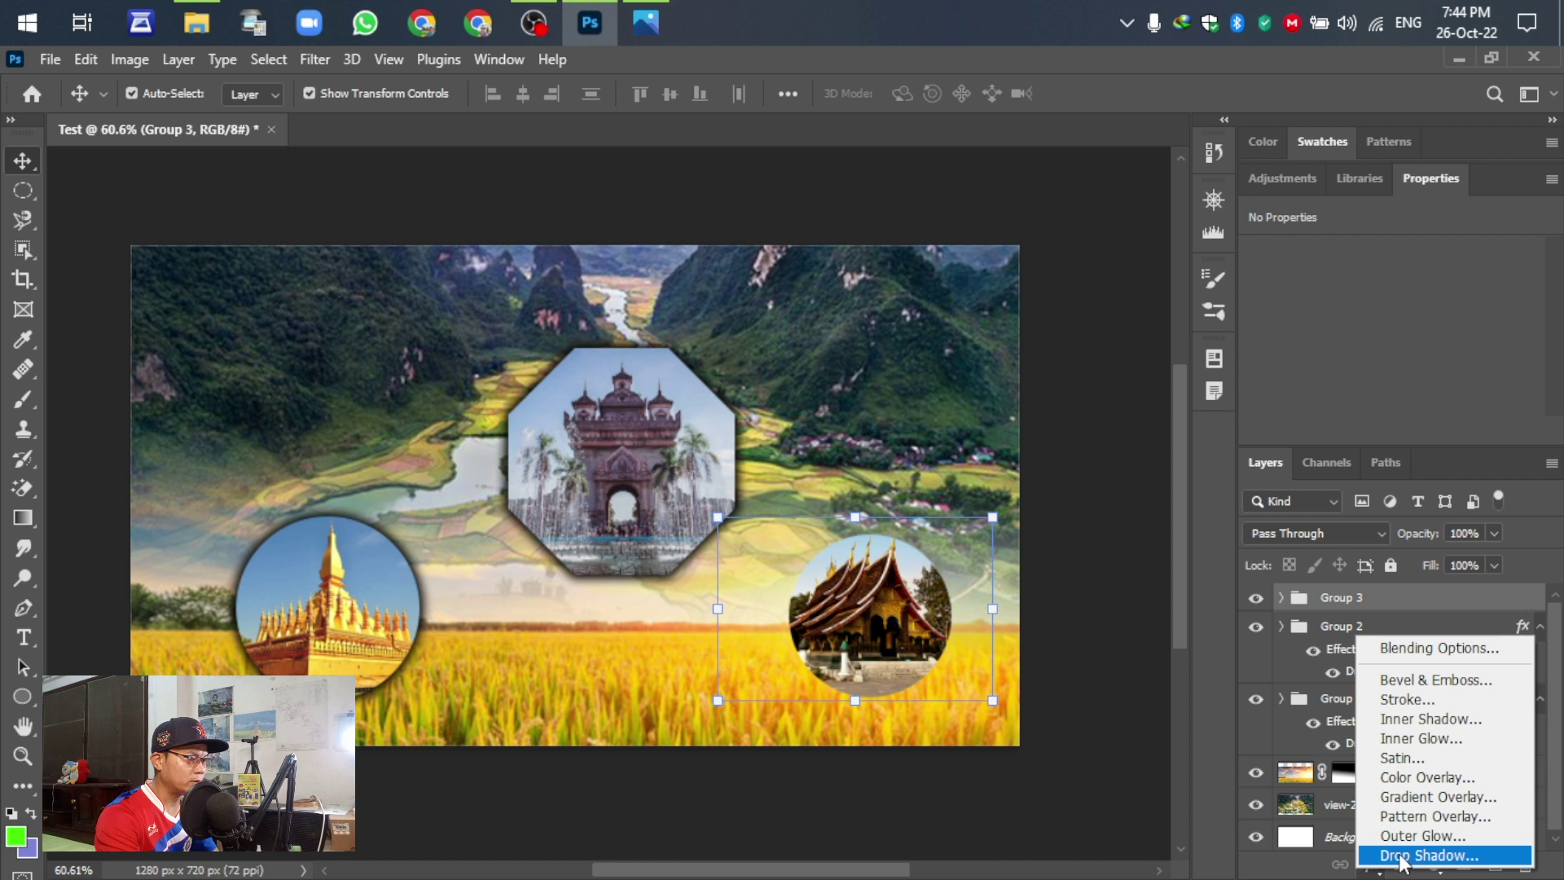
key(Escape)
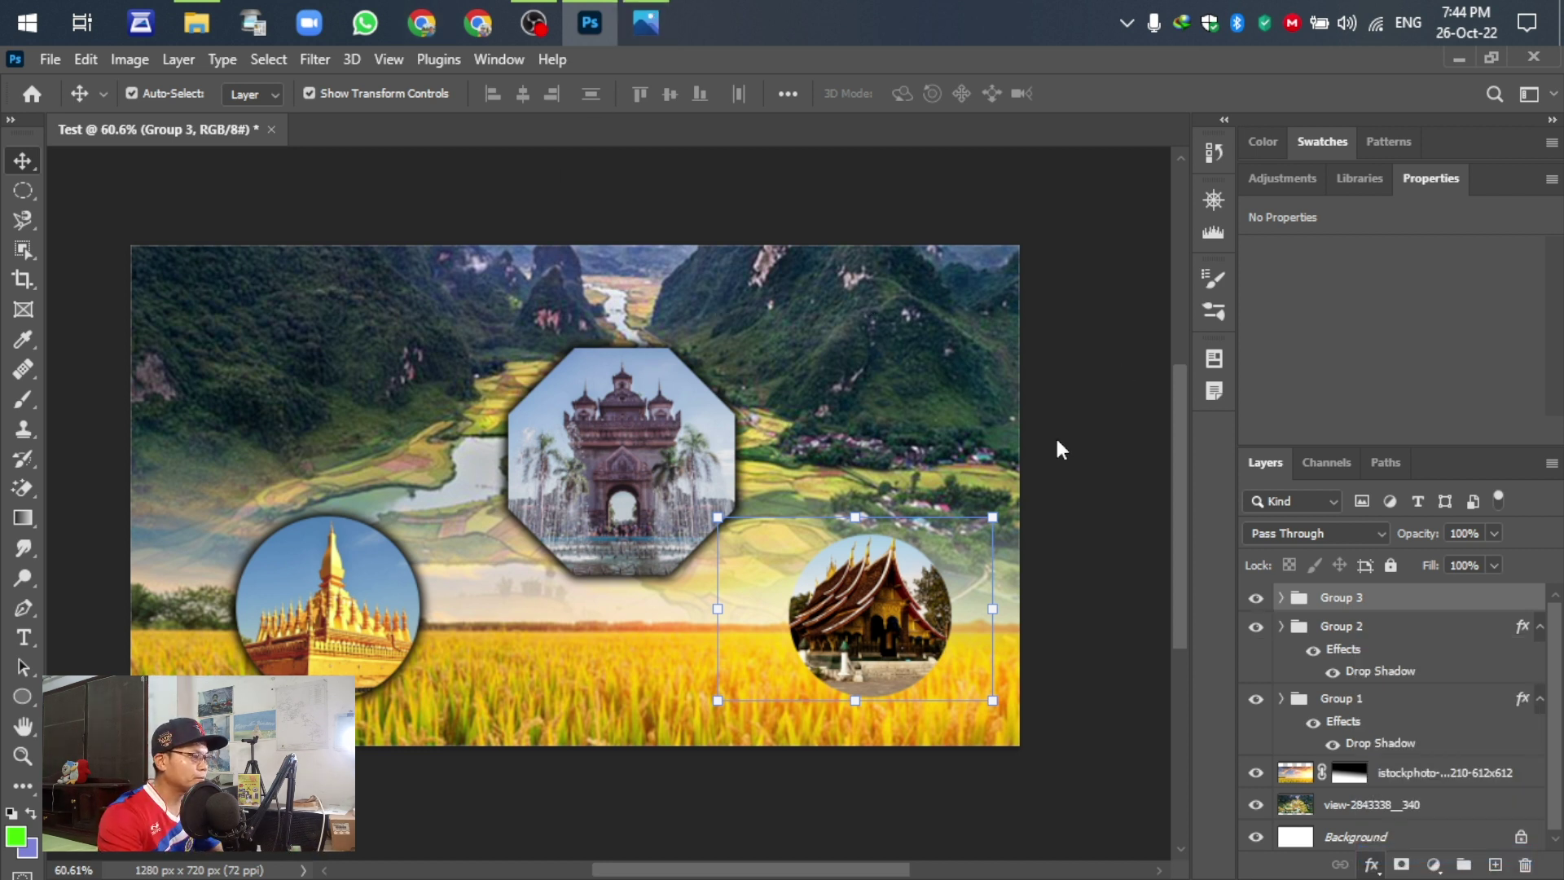
click(1371, 863)
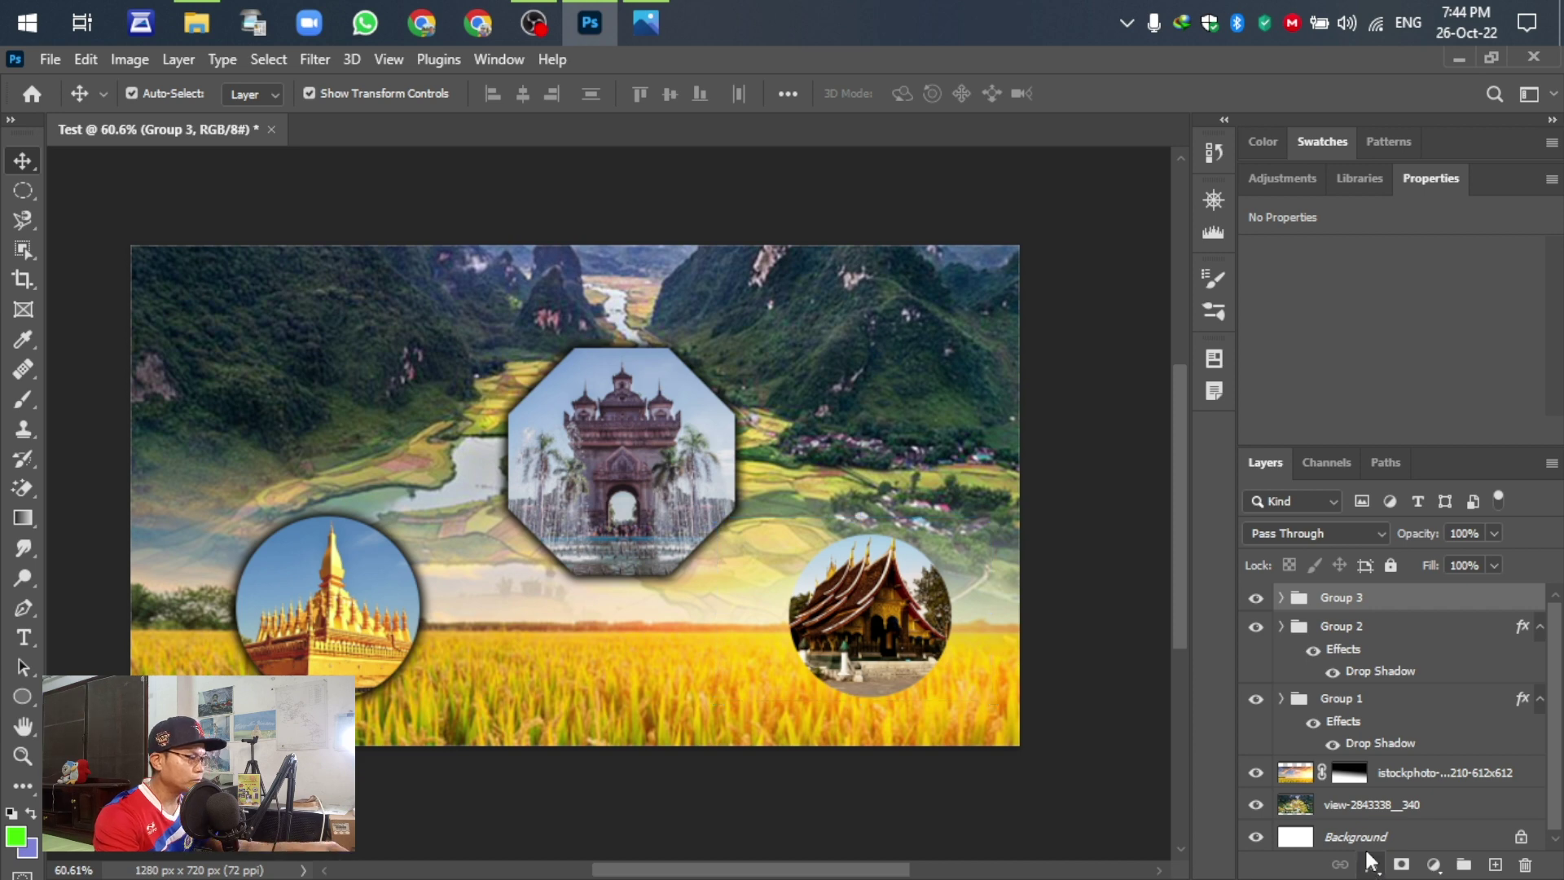
click(1372, 863)
click(1410, 841)
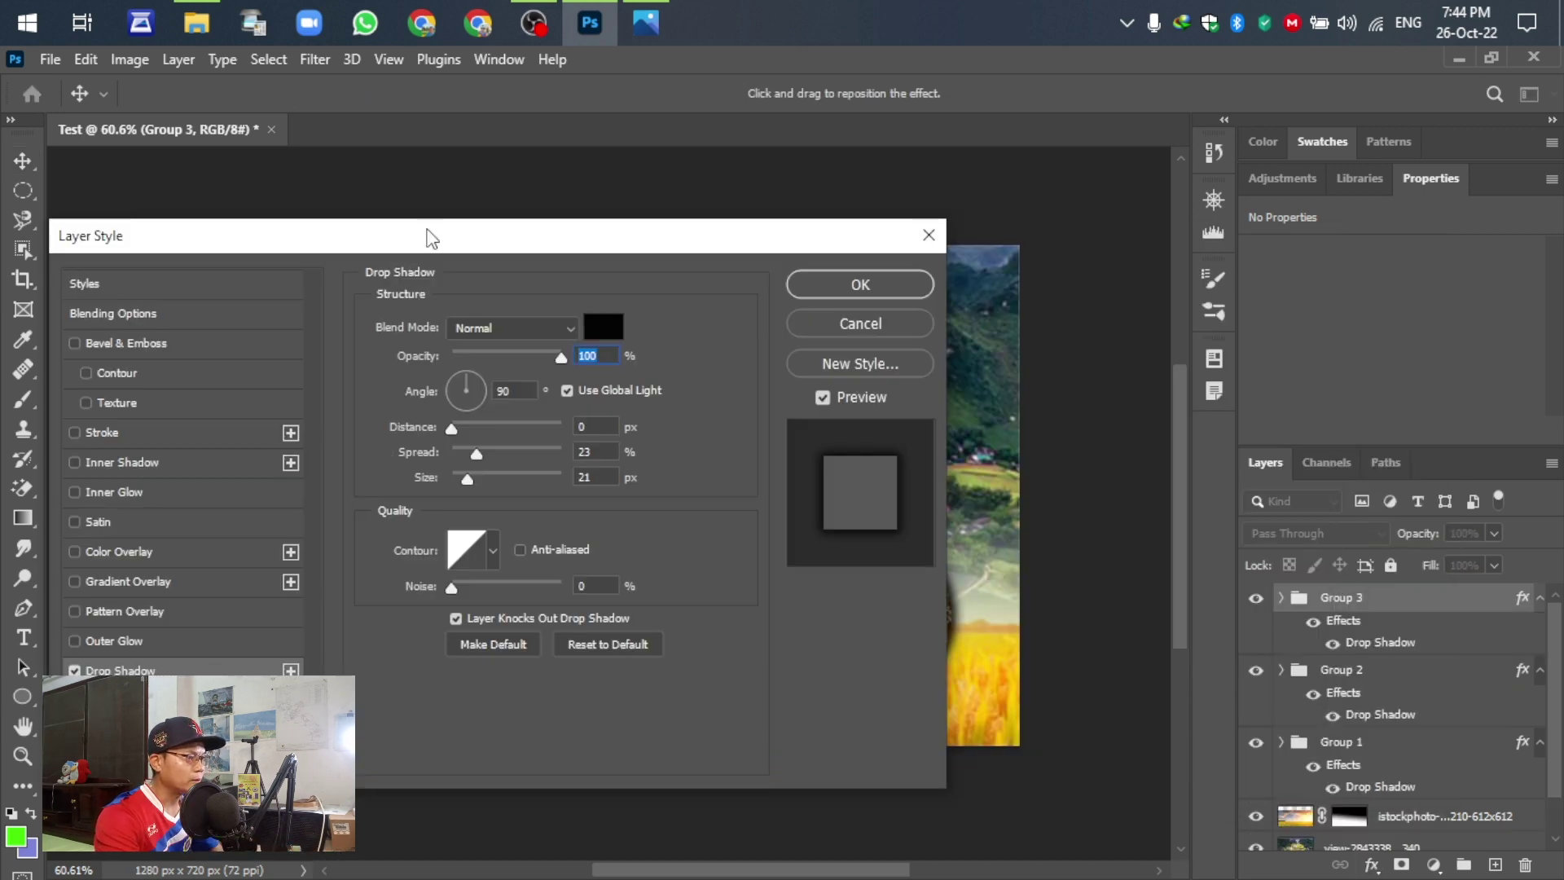
drag(432, 238, 1060, 273)
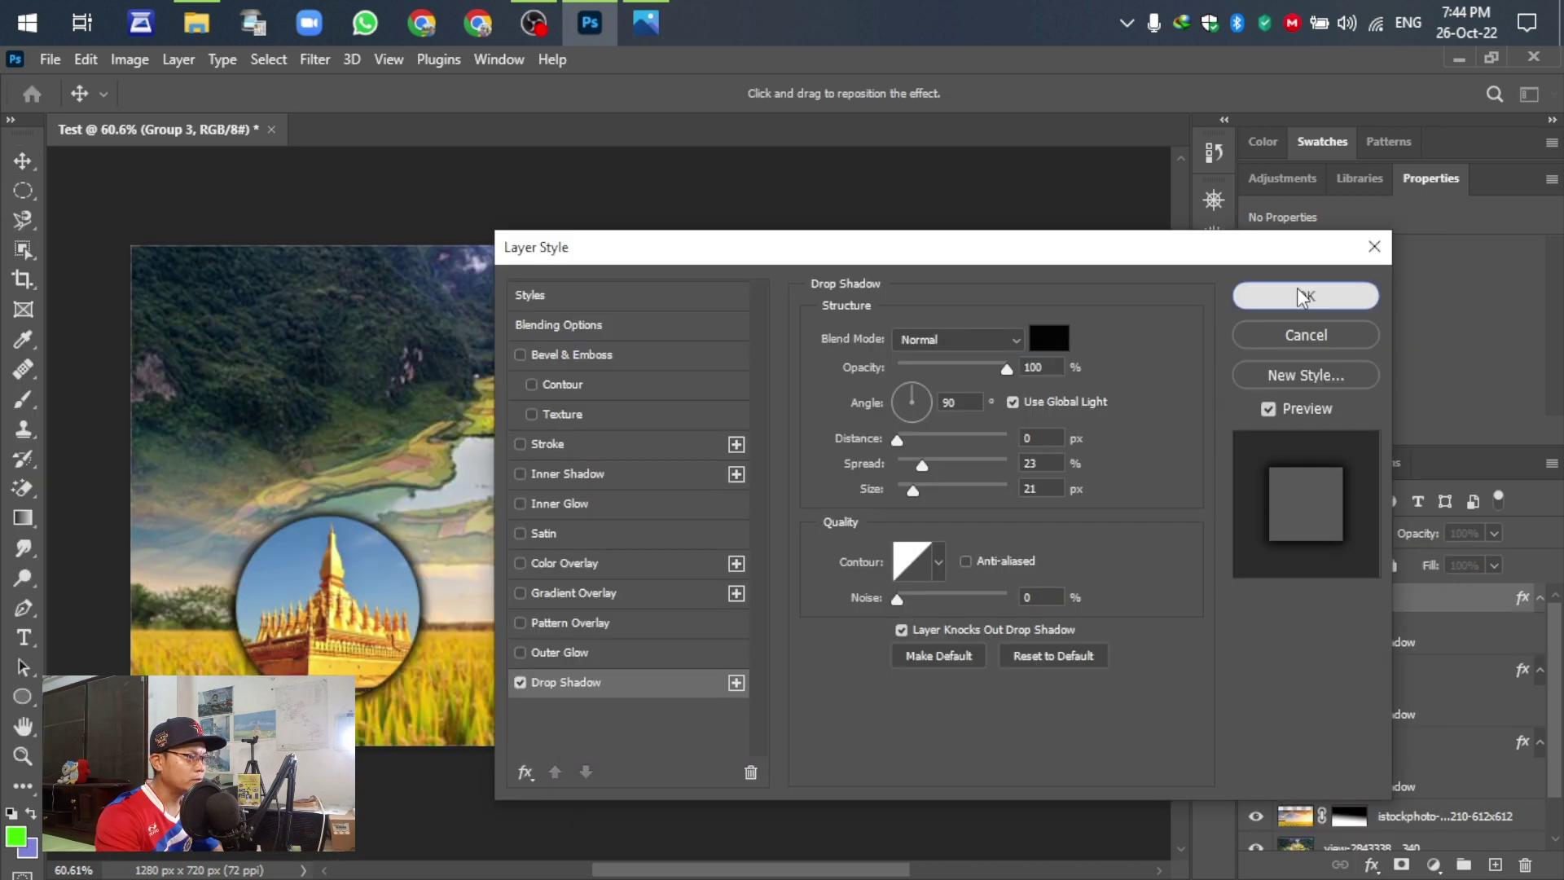
click(1305, 296)
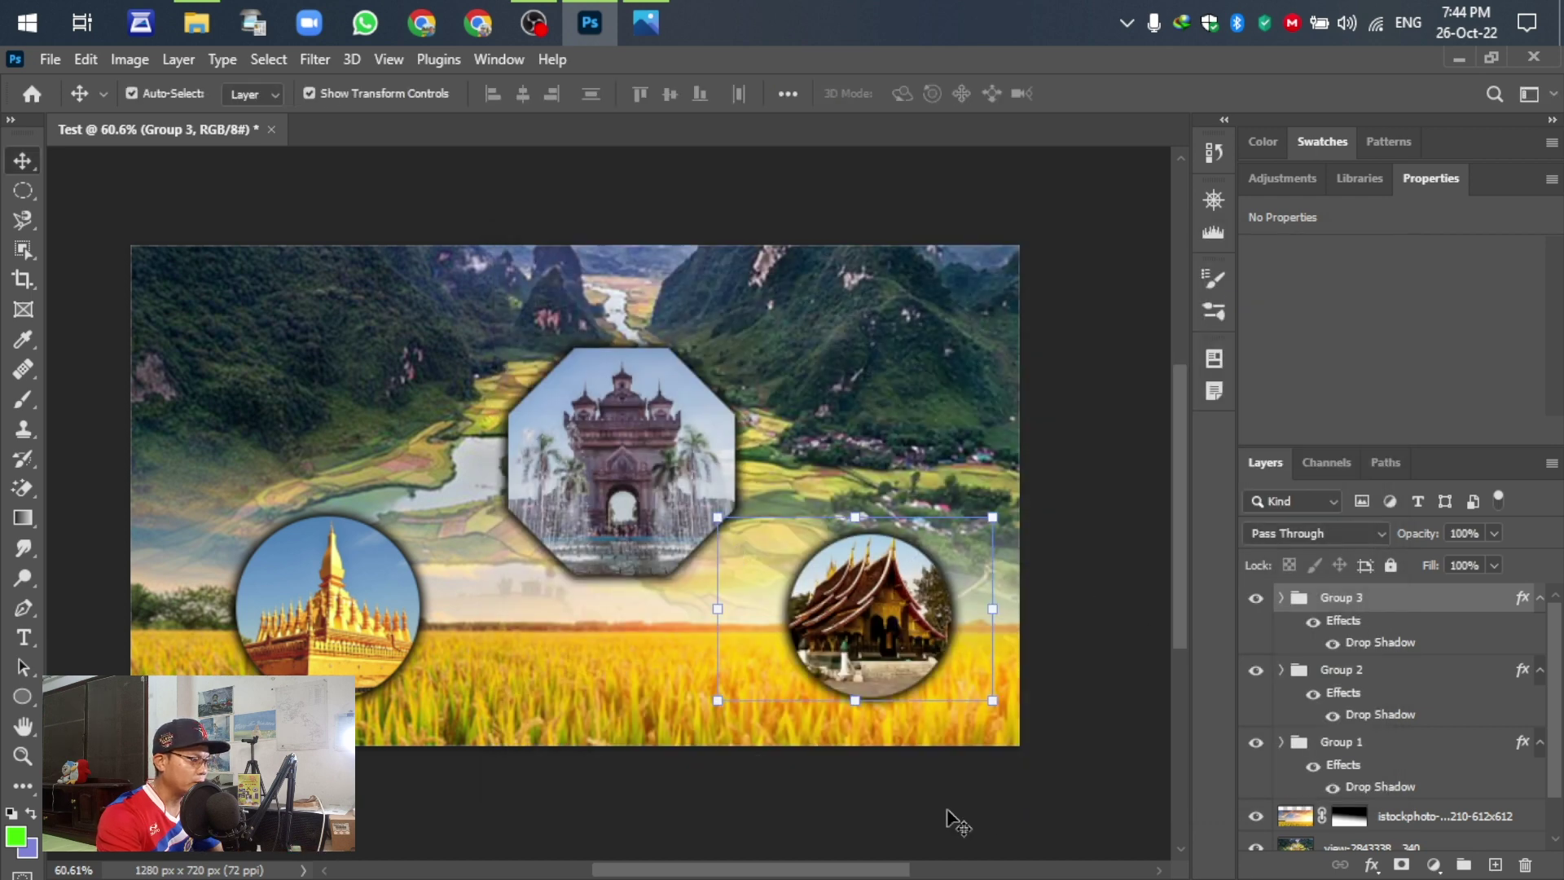
Scale the temple circle group to 129.88%, placed at Y 522.92 px, and compare the collage with Untitled-1.jpg in Photos
drag(720, 698, 637, 751)
drag(805, 623, 831, 595)
click(1132, 93)
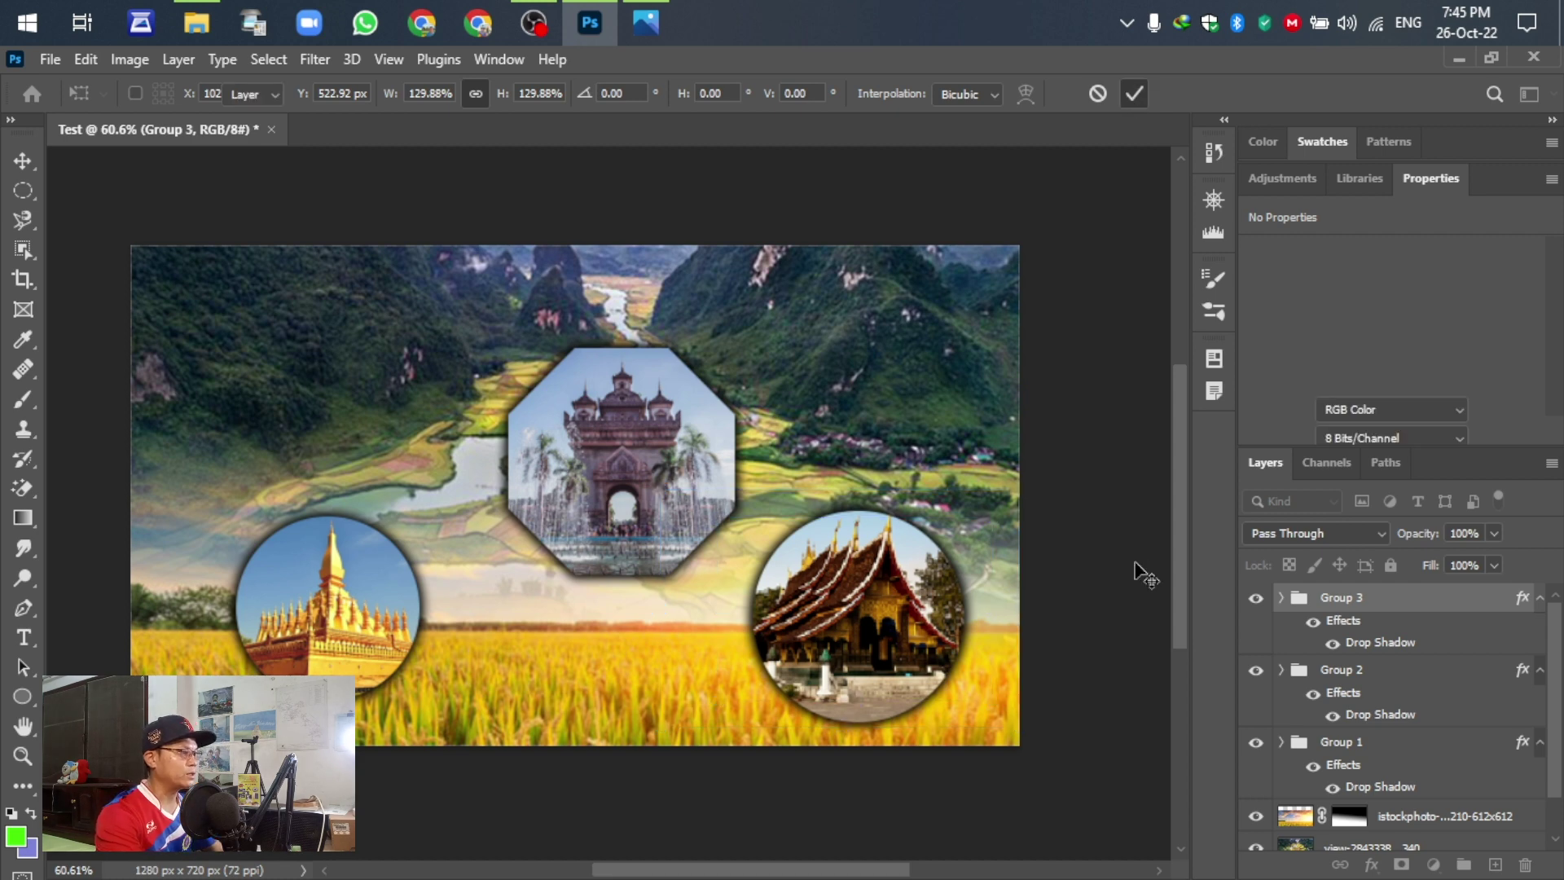
key(alt+Tab)
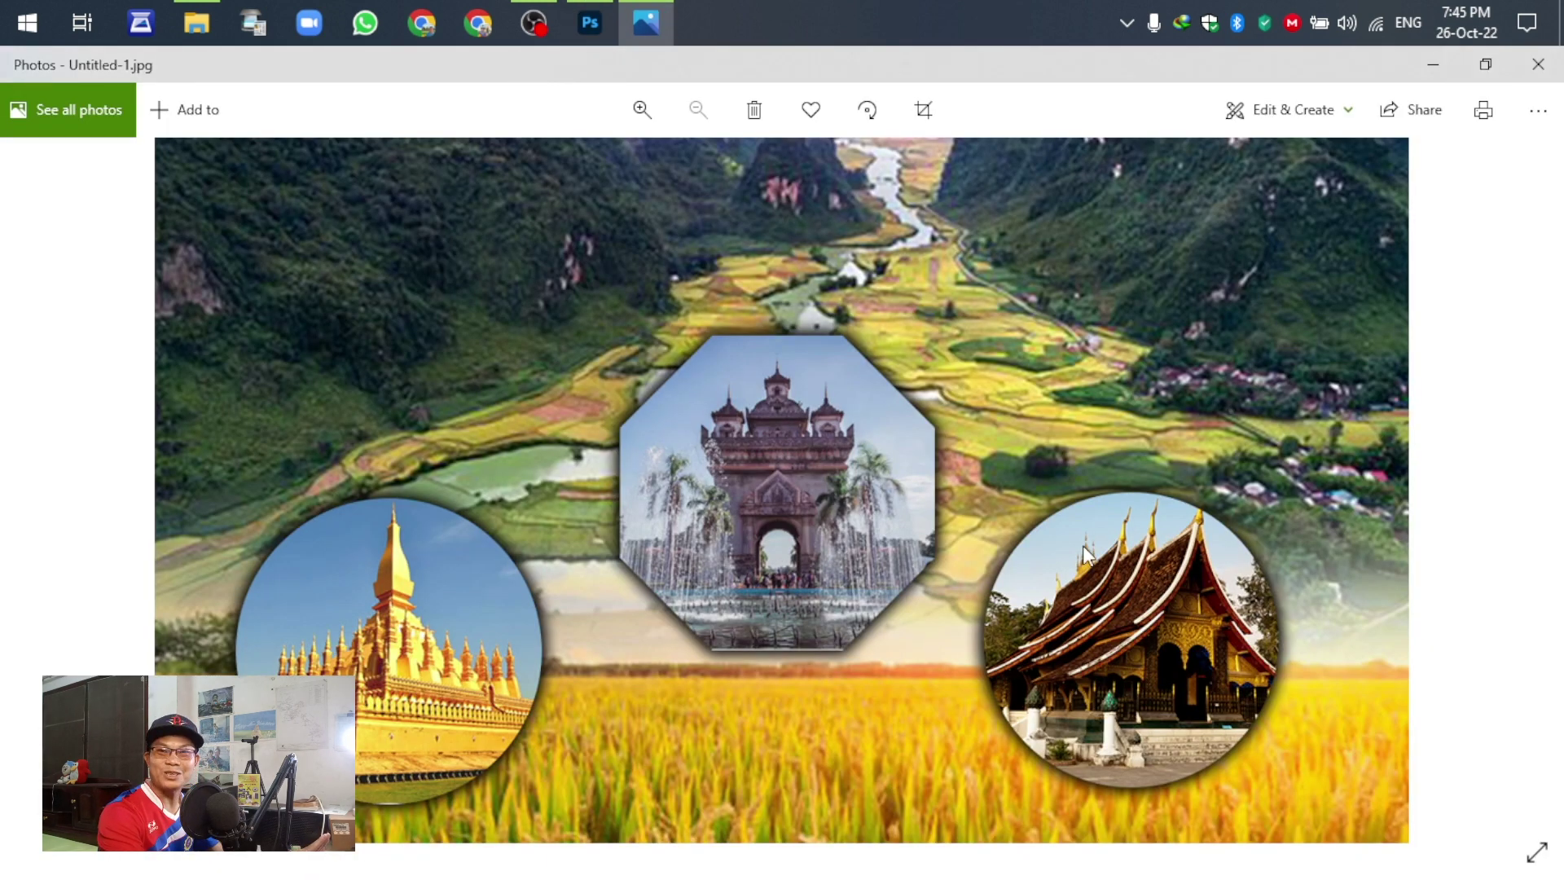